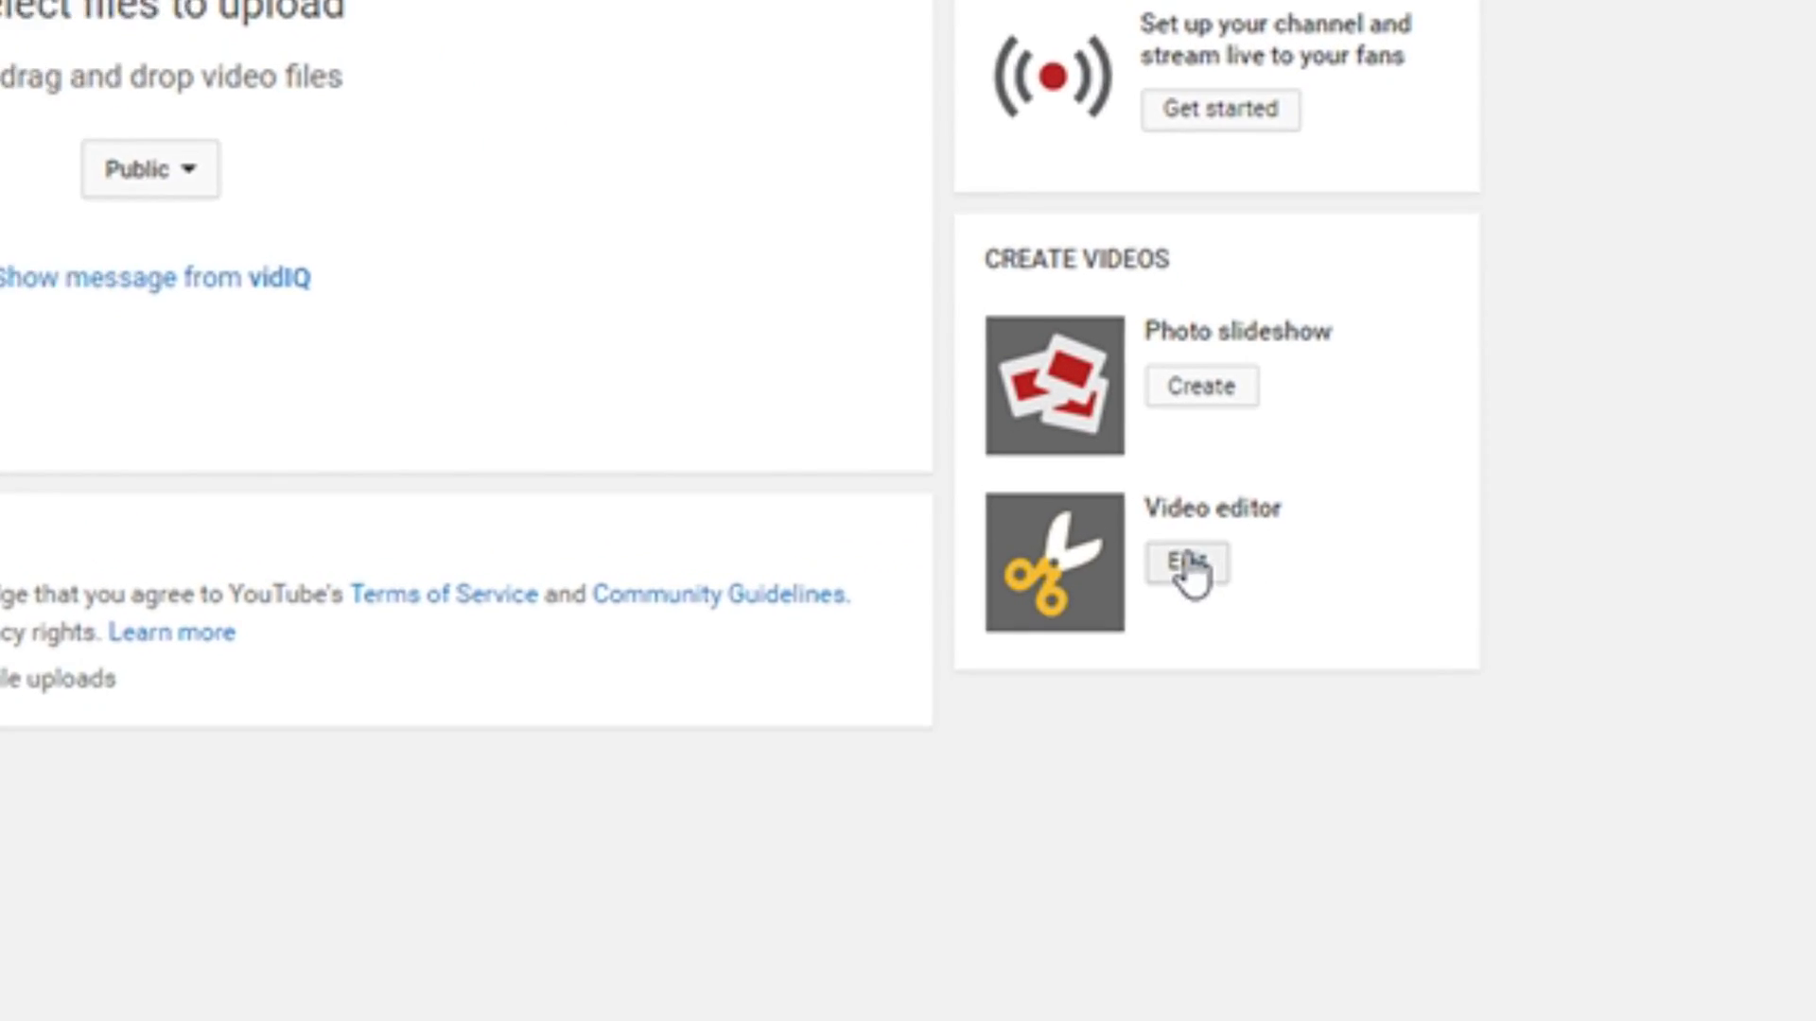
Open the YouTube Video Editor on the project 'My Edited Video'.
{"action": "left_click", "coordinate": [1185, 563]}
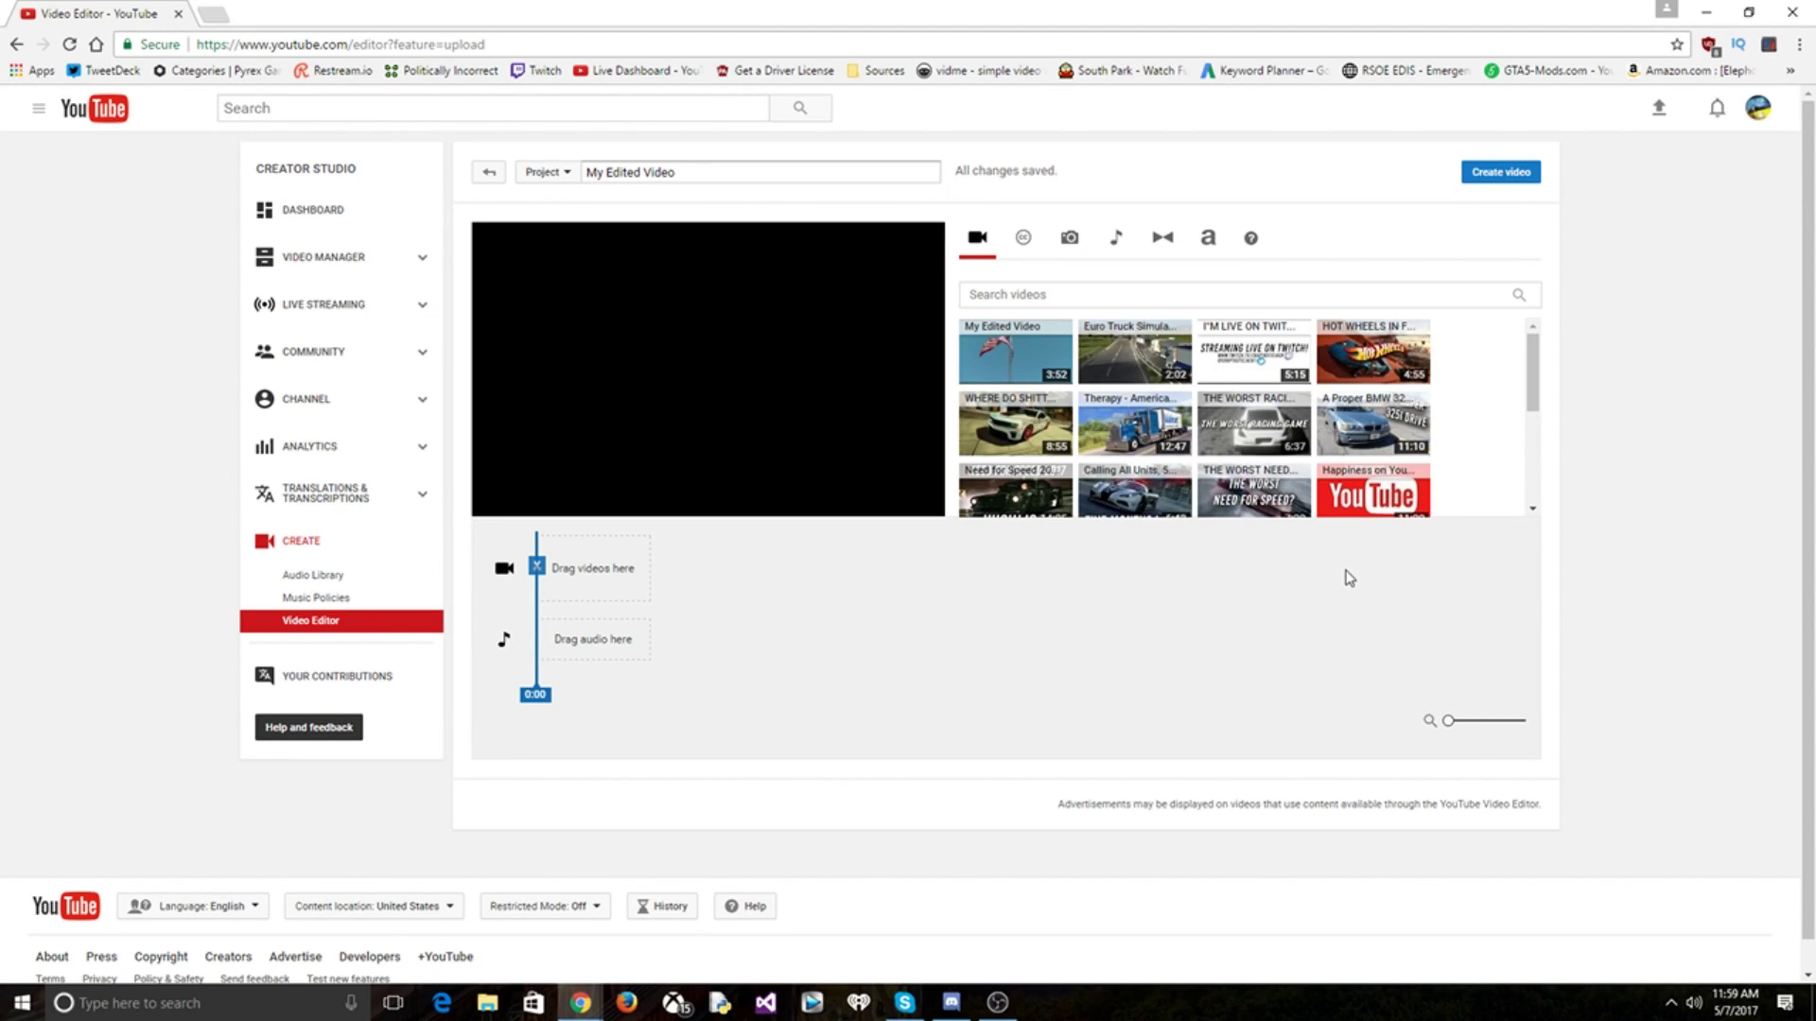
Search the Creative Commons library and add the 10:08 clip to the timeline.
{"action": "left_click", "coordinate": [1018, 243]}
{"action": "left_click", "coordinate": [1040, 291]}
{"action": "type", "text": "porn"}
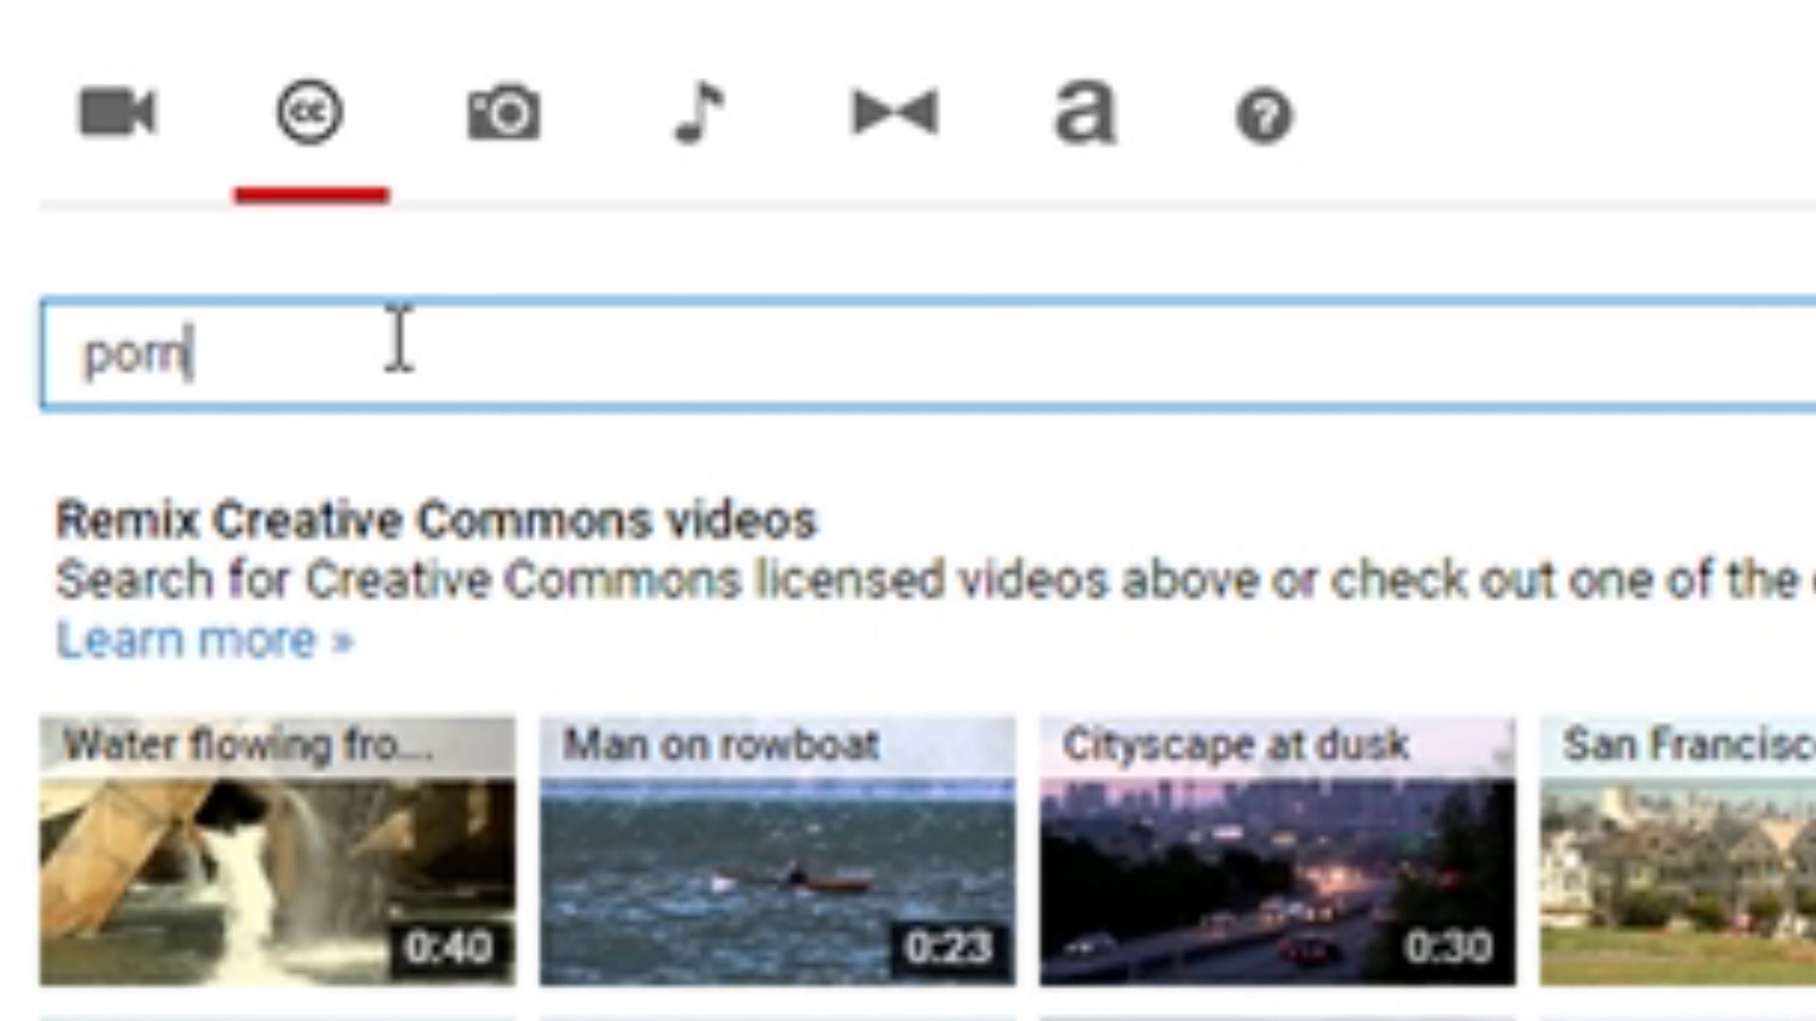
{"action": "key", "text": "Return"}
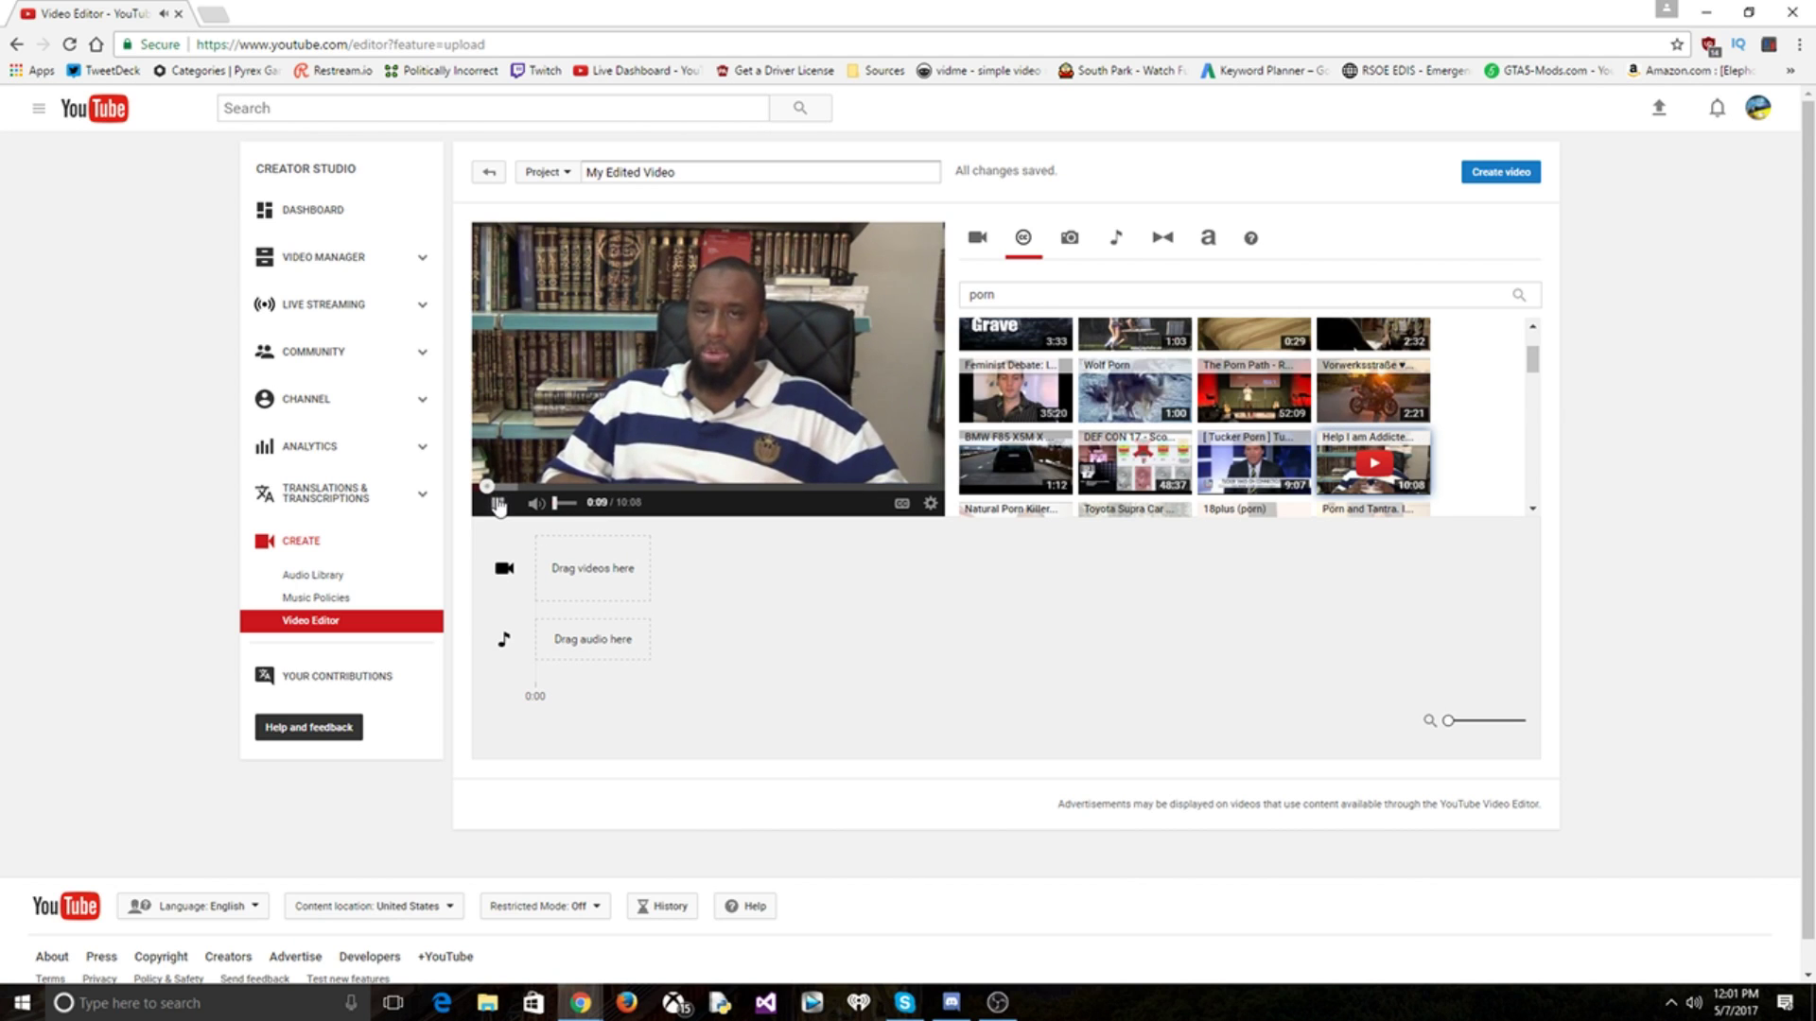
{"action": "left_click_drag", "start_coordinate": [491, 510], "coordinate": [544, 574]}
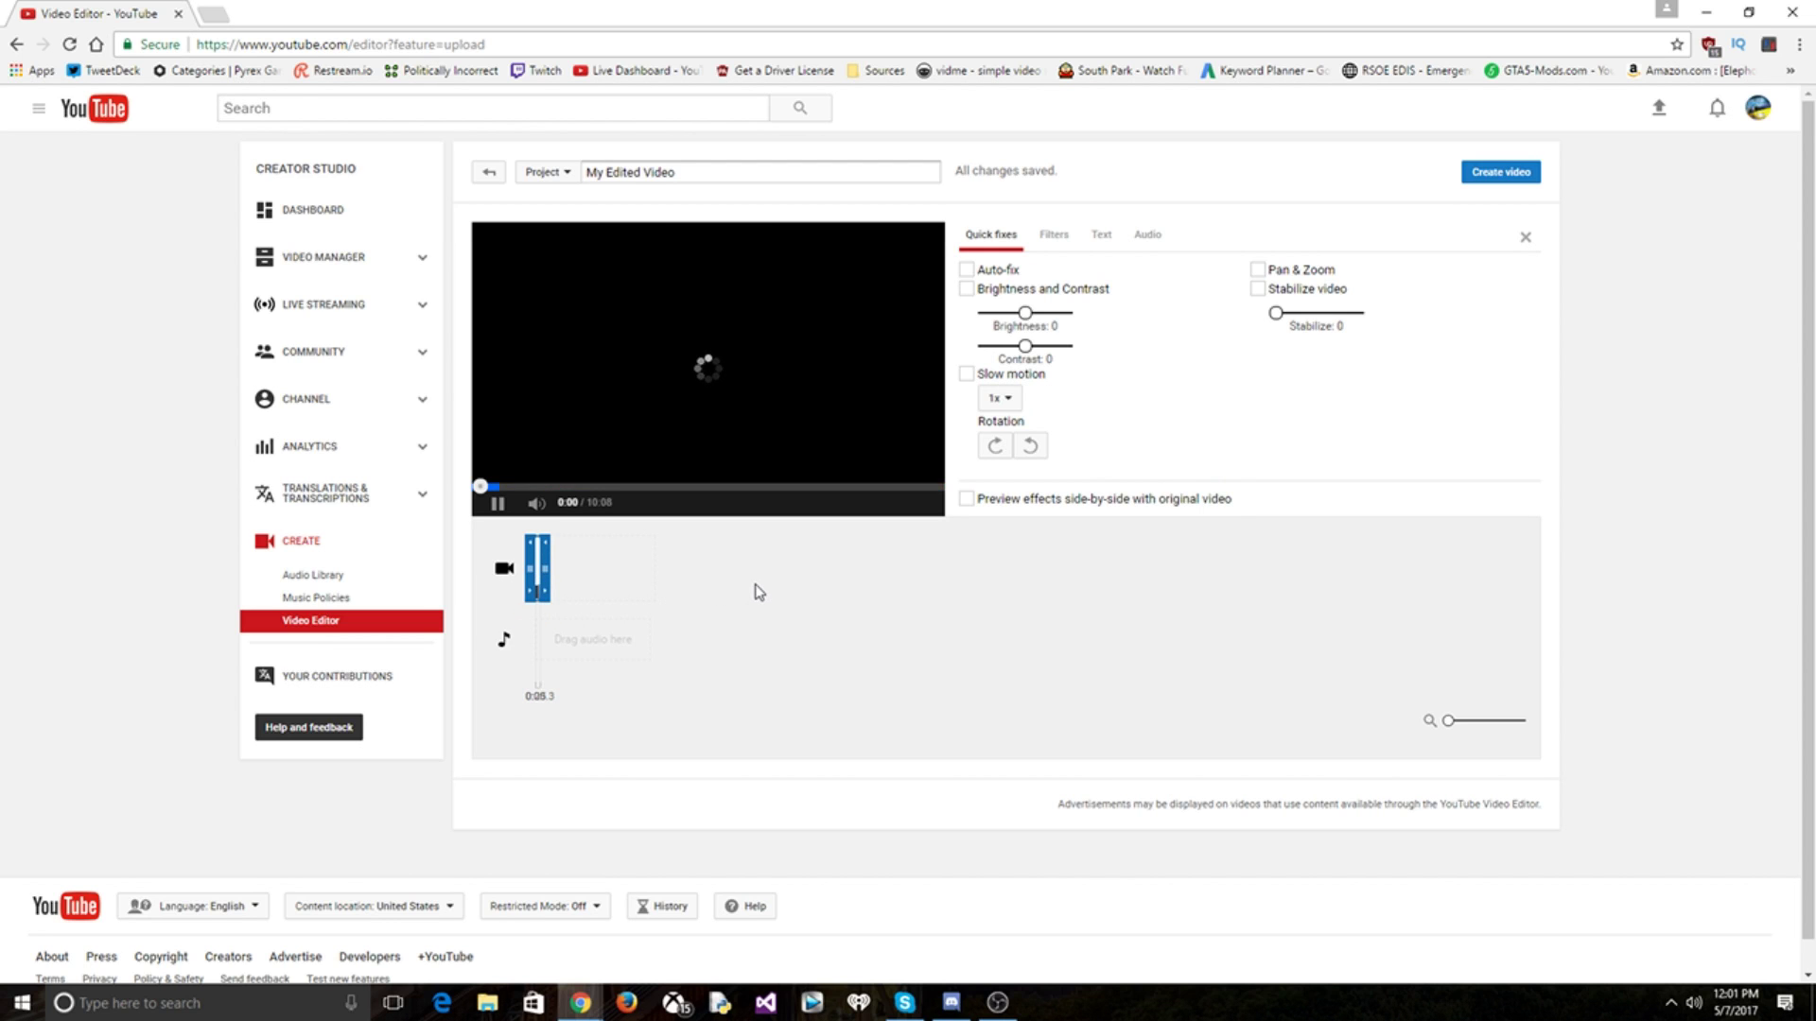
Rotate the clip left and set brightness +6 and contrast -7.
{"action": "left_click", "coordinate": [1030, 446]}
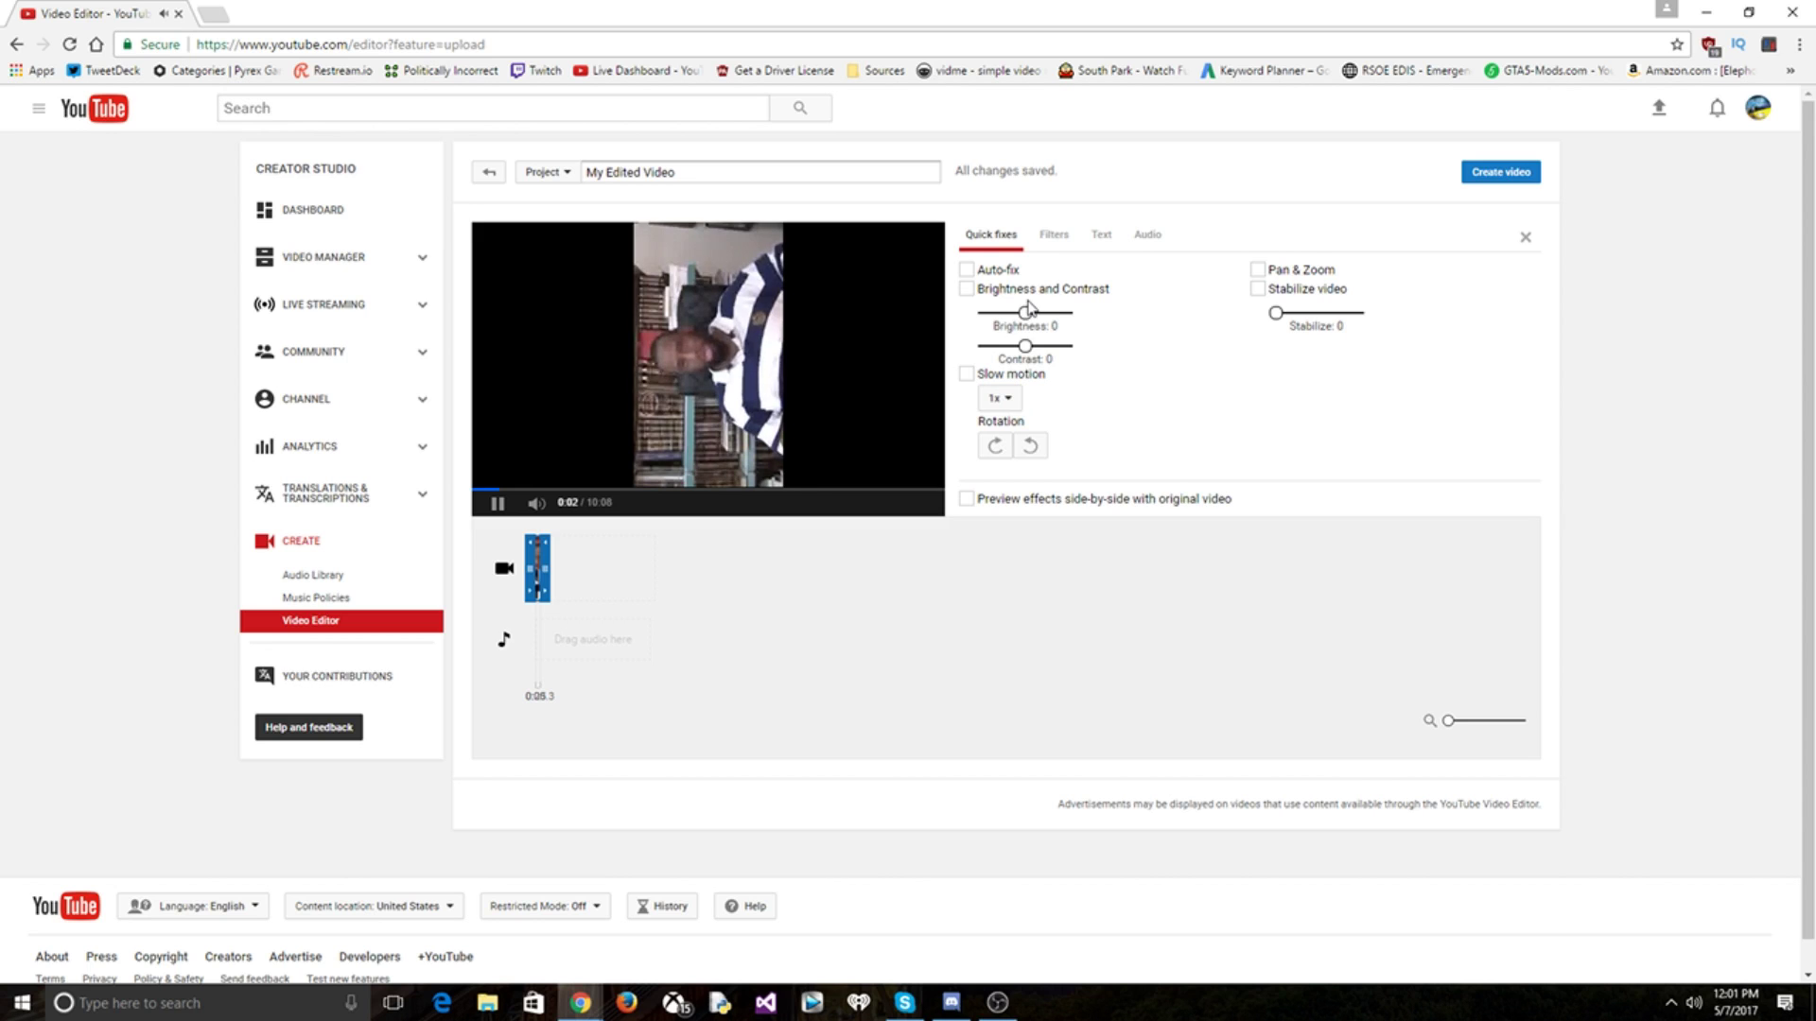
{"action": "left_click_drag", "start_coordinate": [1027, 312], "coordinate": [1069, 313]}
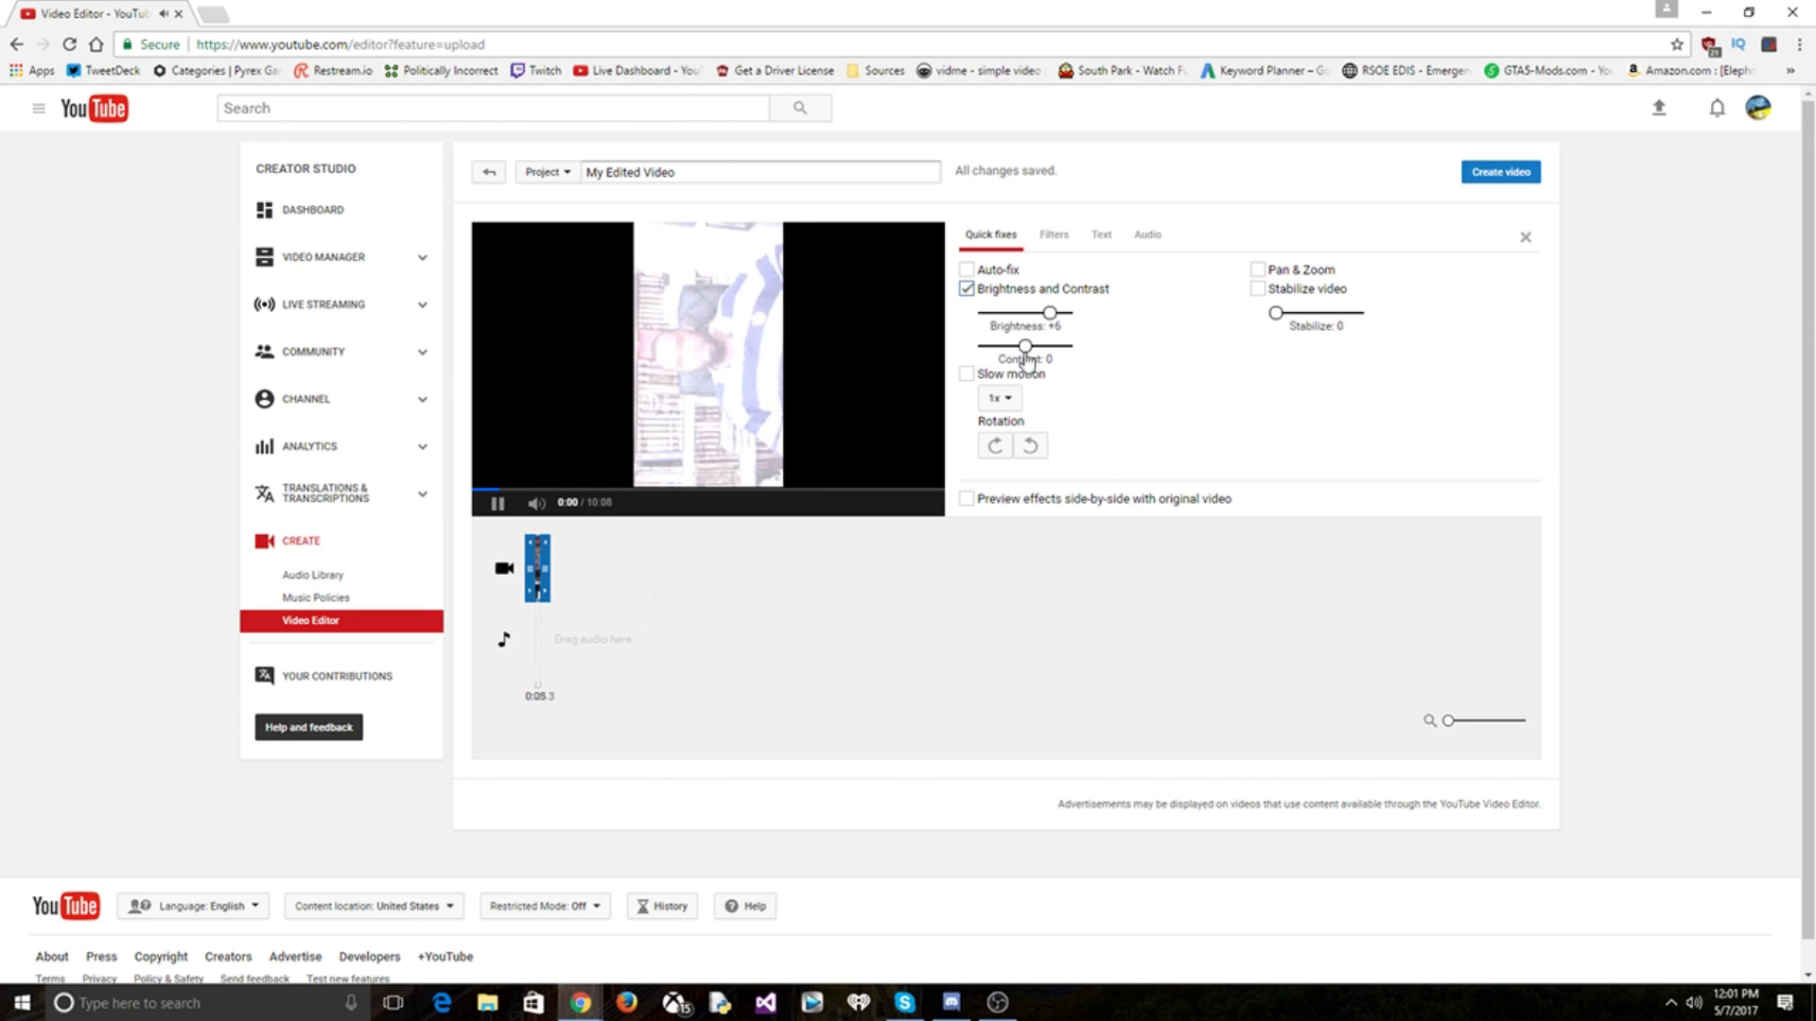
{"action": "left_click_drag", "start_coordinate": [993, 347], "coordinate": [995, 358]}
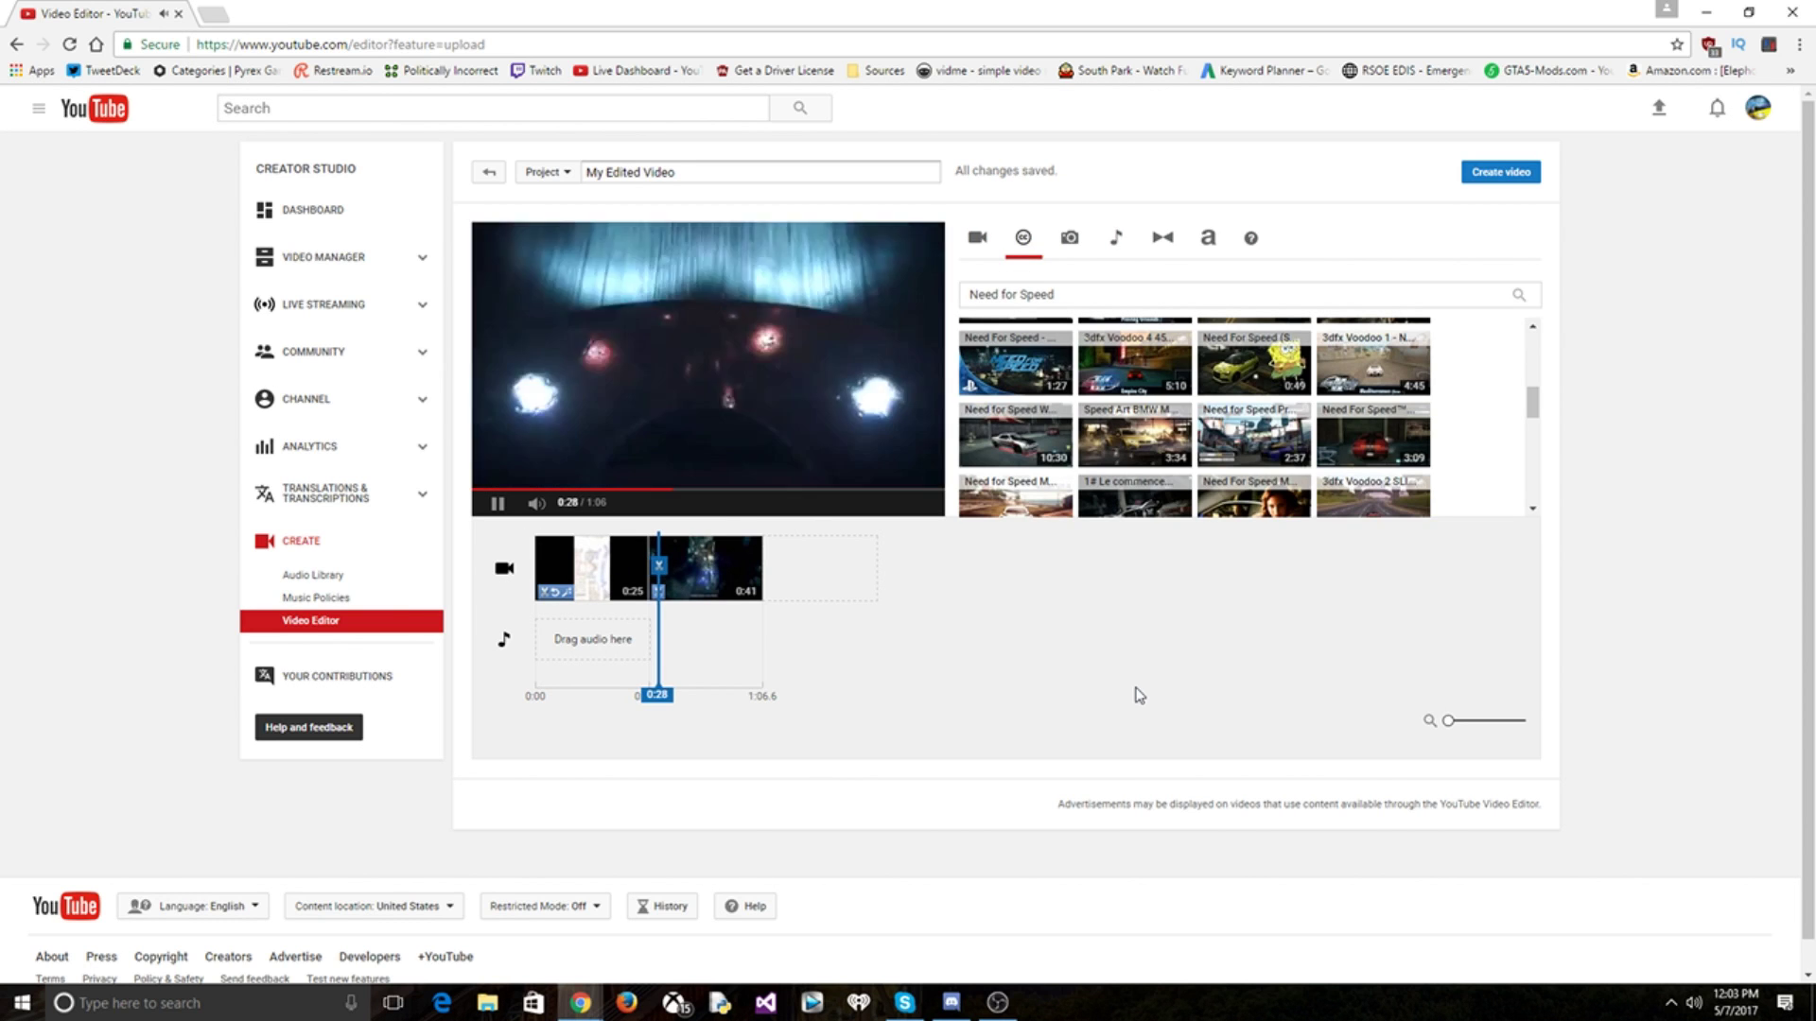
Join the first two clips with a Barn Door transition and preview the project from about 0:25.
{"action": "left_click", "coordinate": [499, 504]}
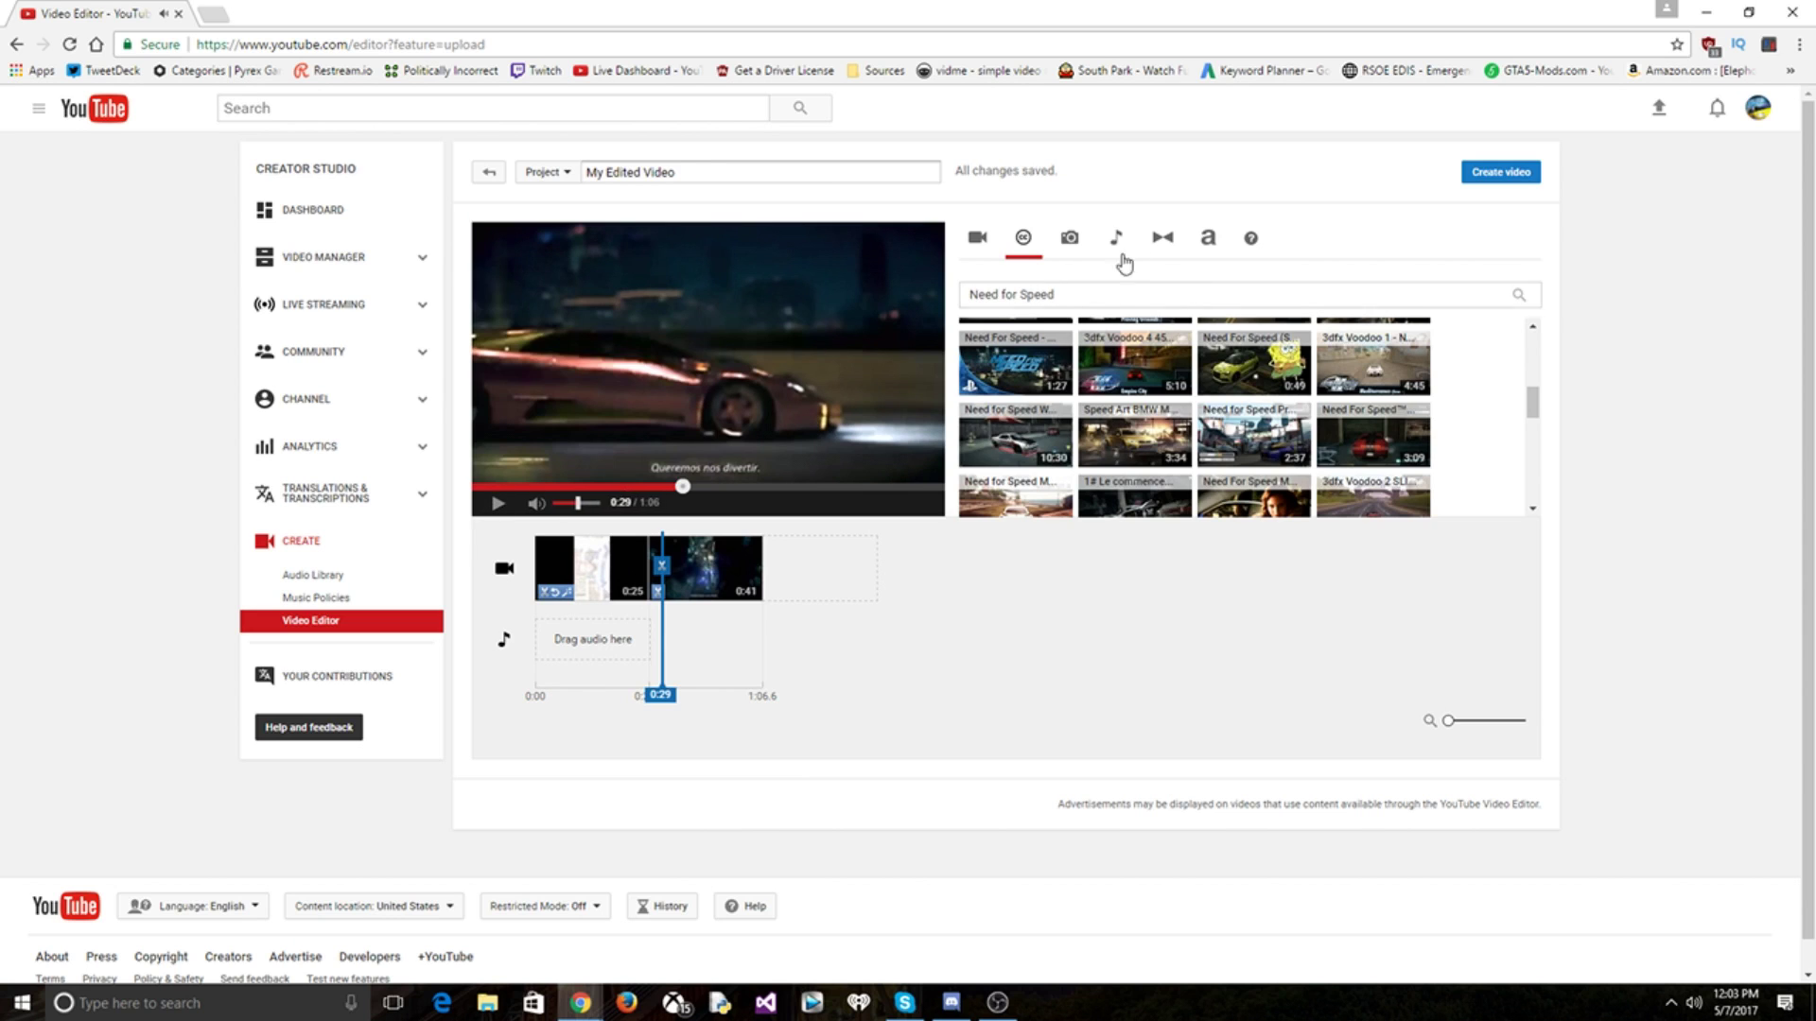
{"action": "left_click", "coordinate": [1166, 250]}
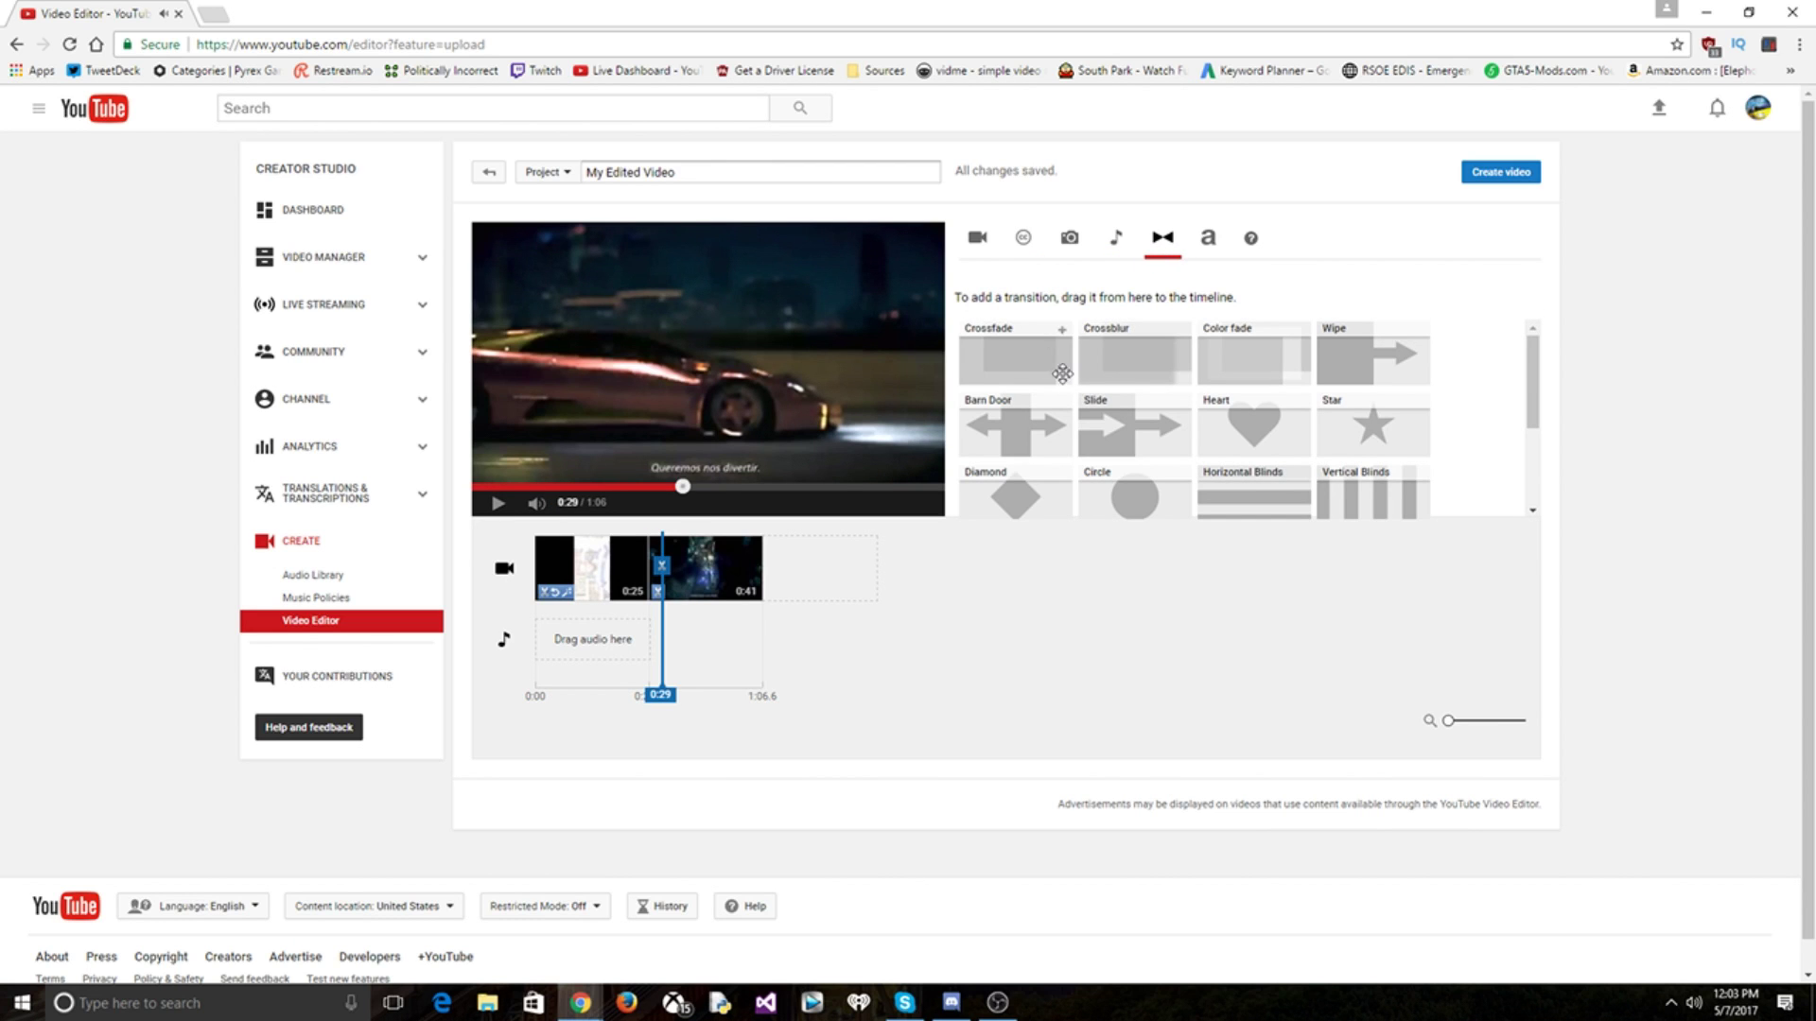
{"action": "scroll", "coordinate": [1031, 431], "scroll_direction": "down", "scroll_amount": 5}
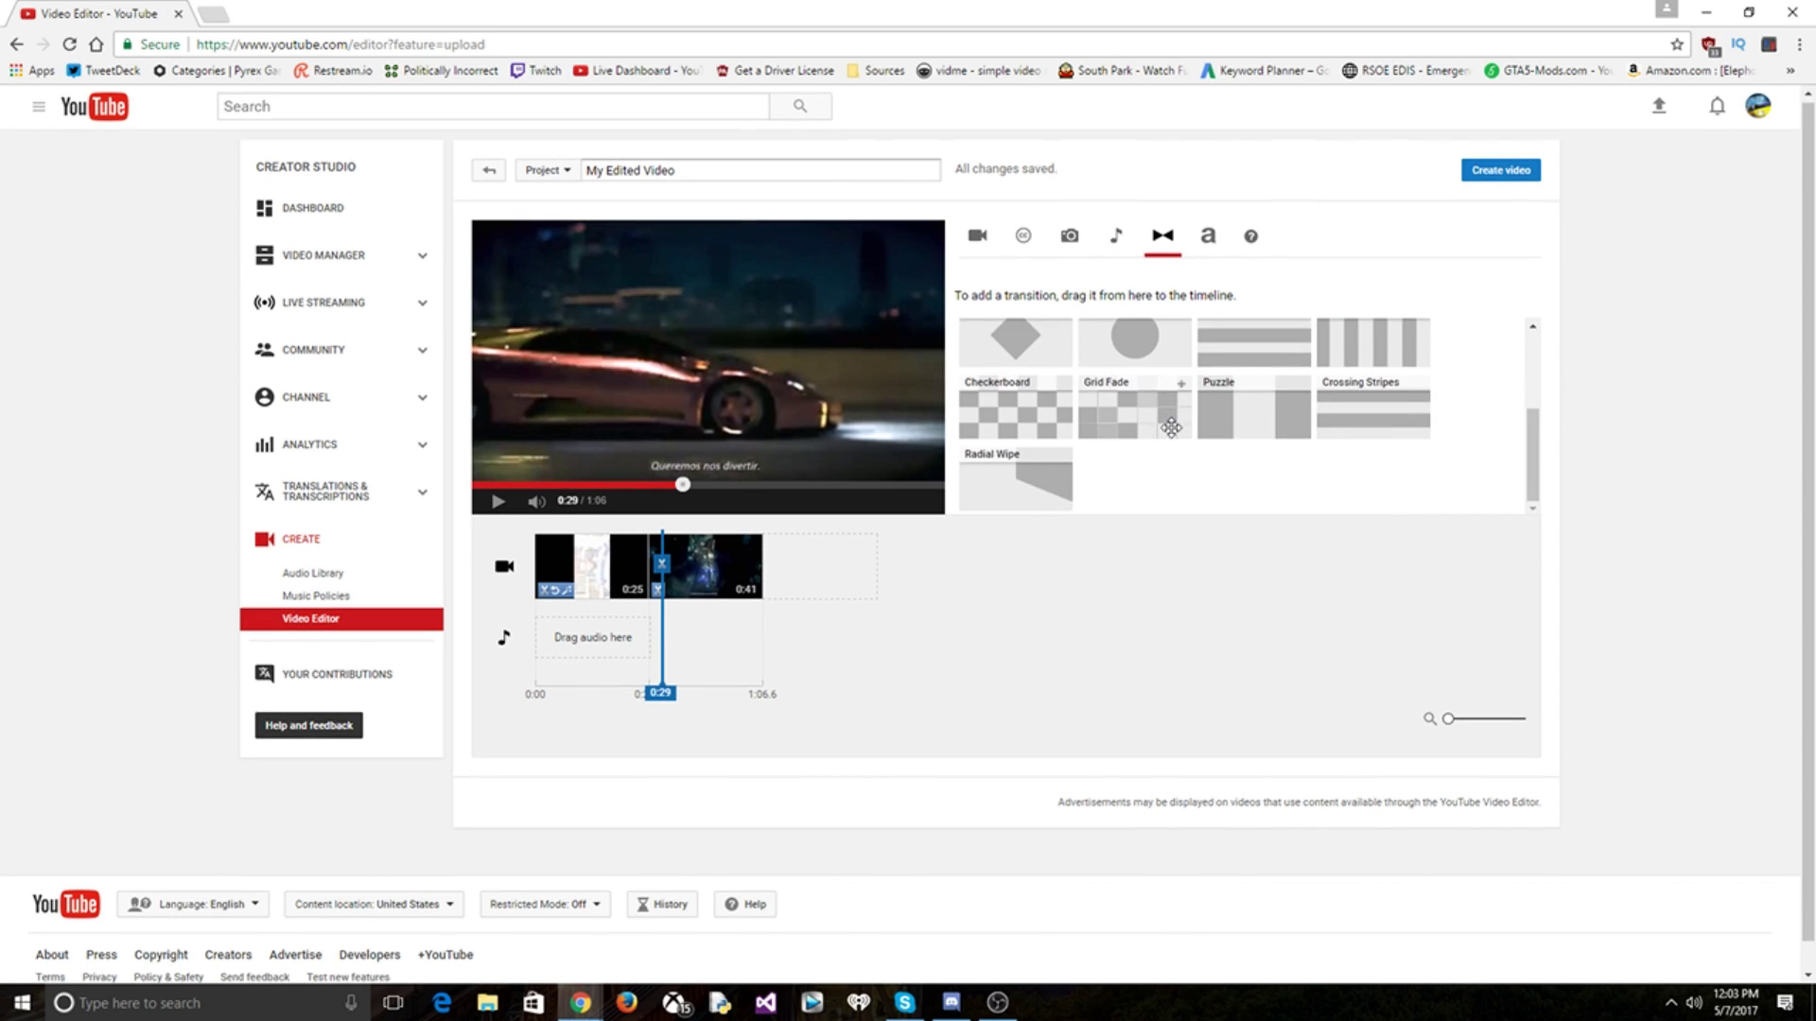
{"action": "scroll", "coordinate": [1011, 464], "scroll_direction": "up", "scroll_amount": 4}
{"action": "left_click_drag", "start_coordinate": [1015, 404], "coordinate": [677, 579]}
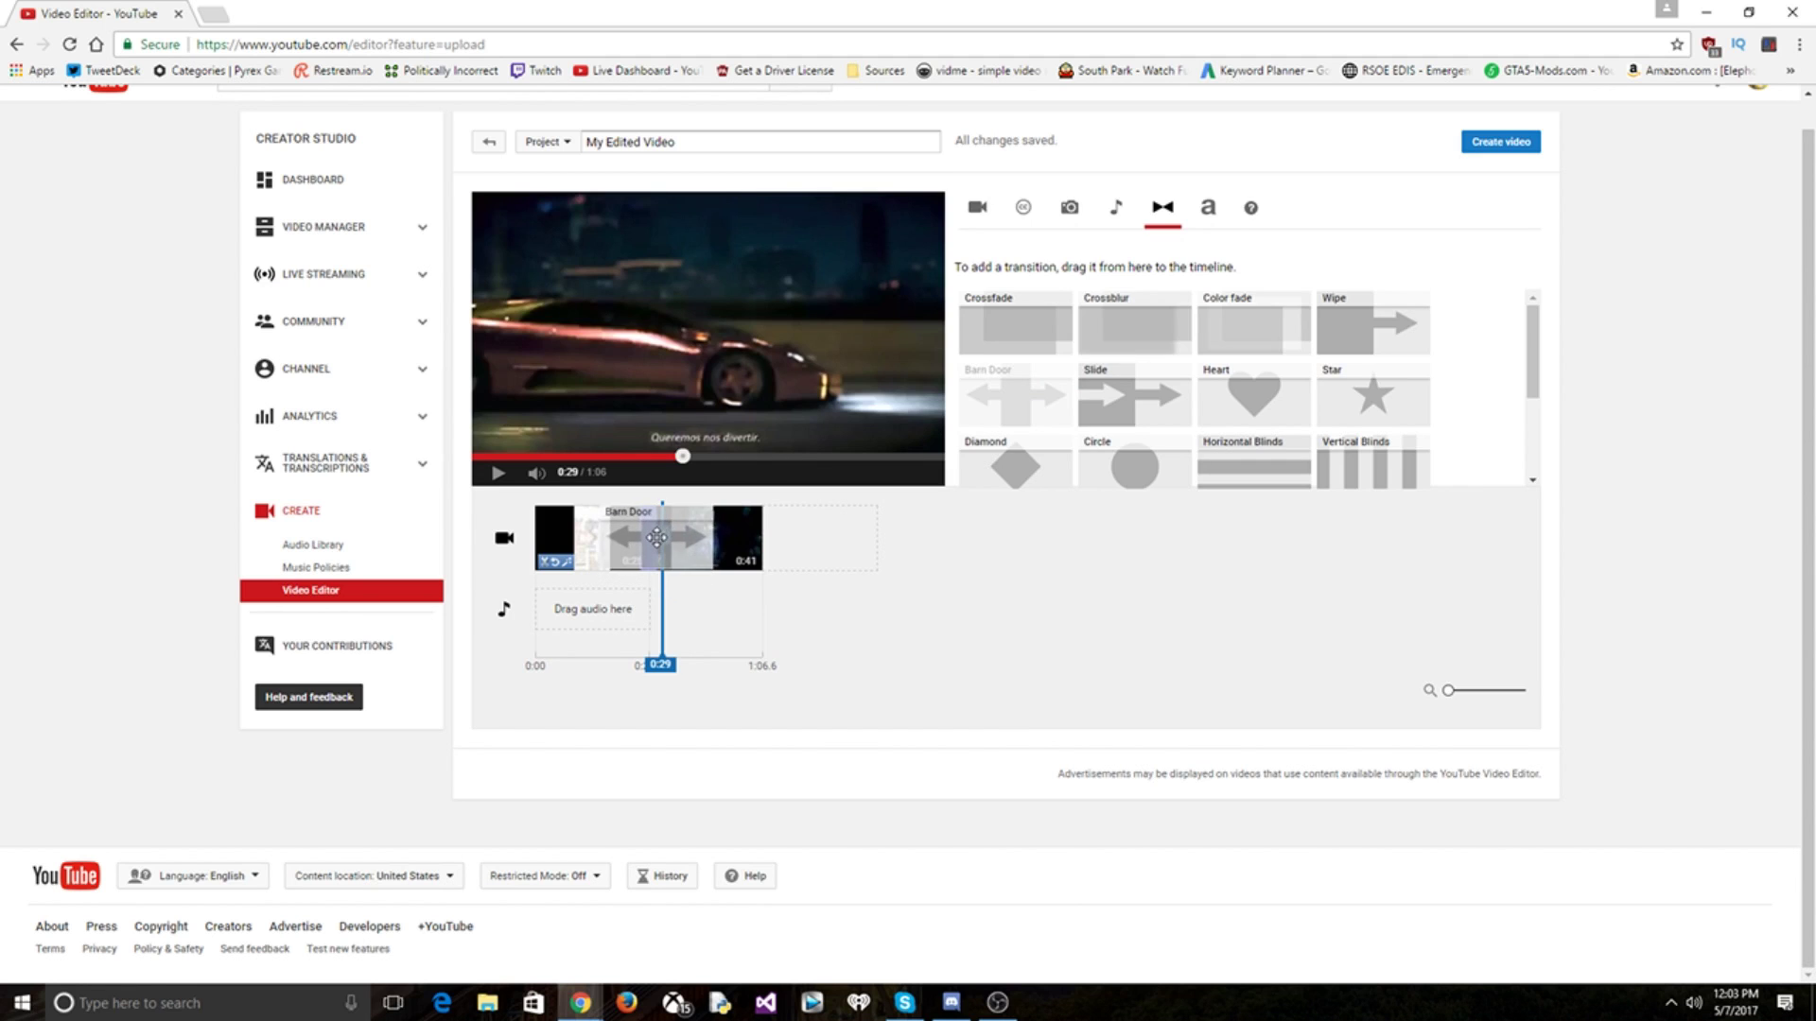
{"action": "left_click", "coordinate": [572, 538]}
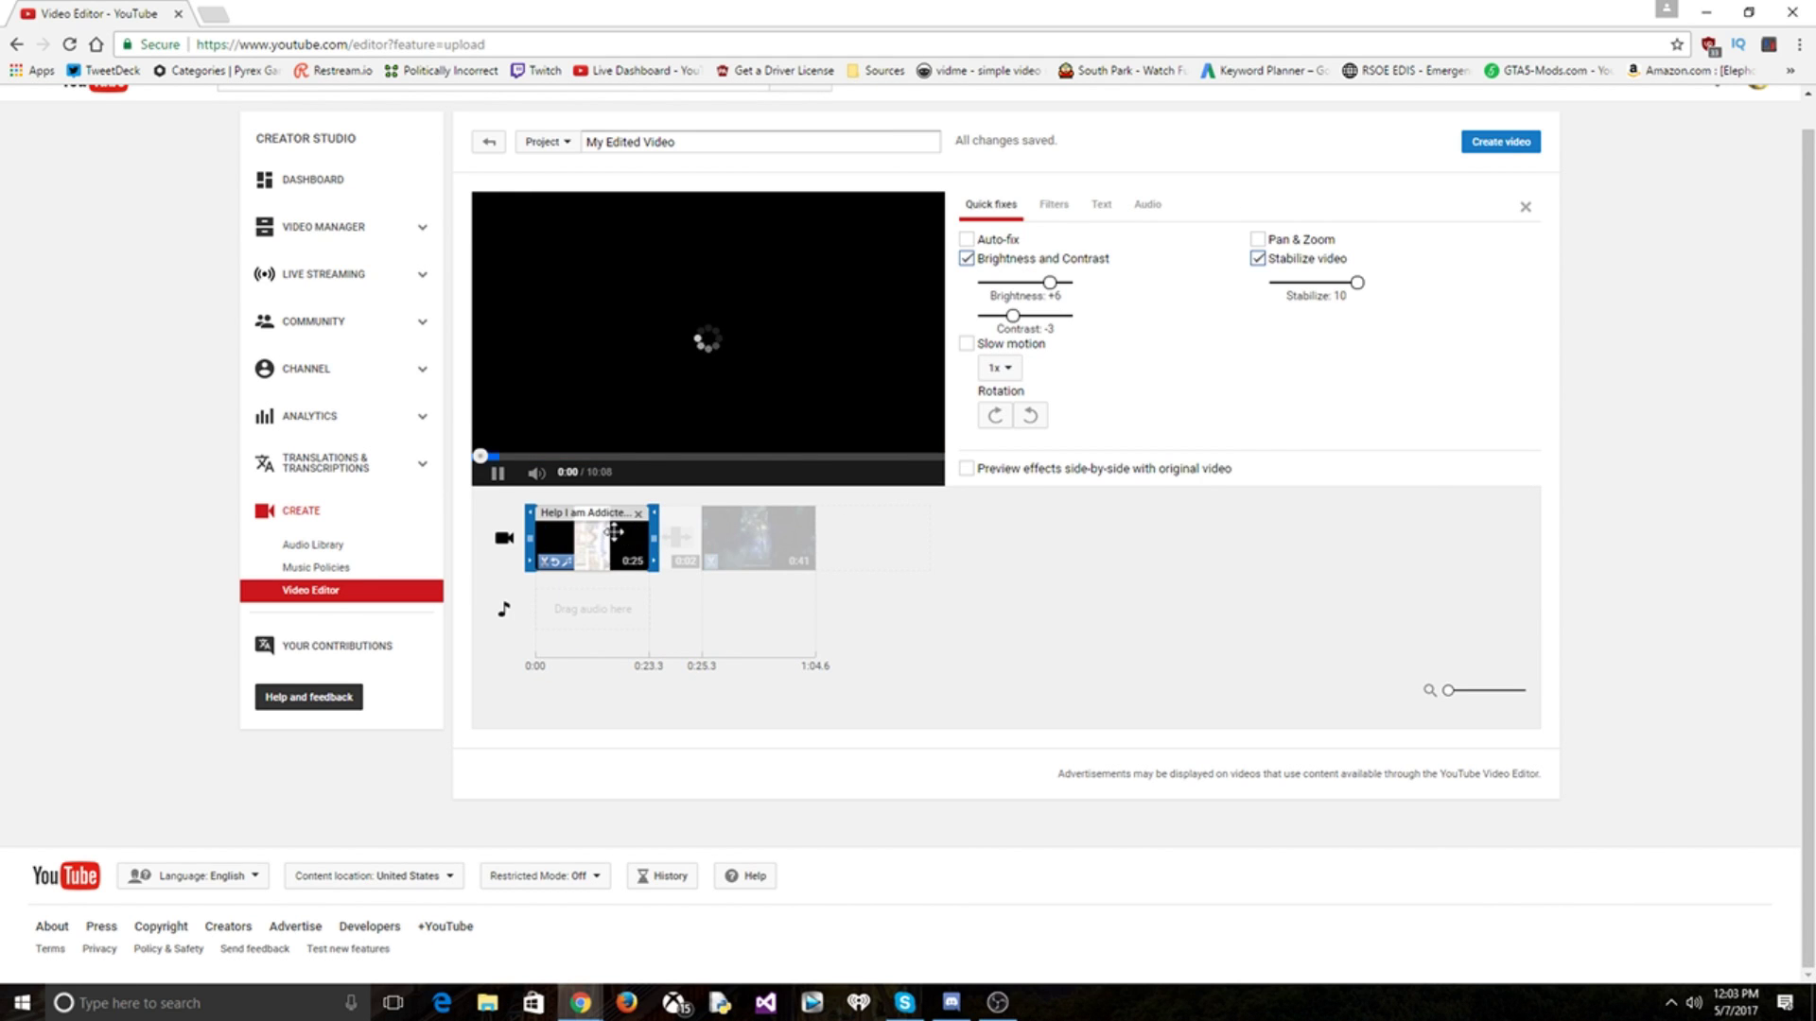
{"action": "left_click", "coordinate": [501, 543]}
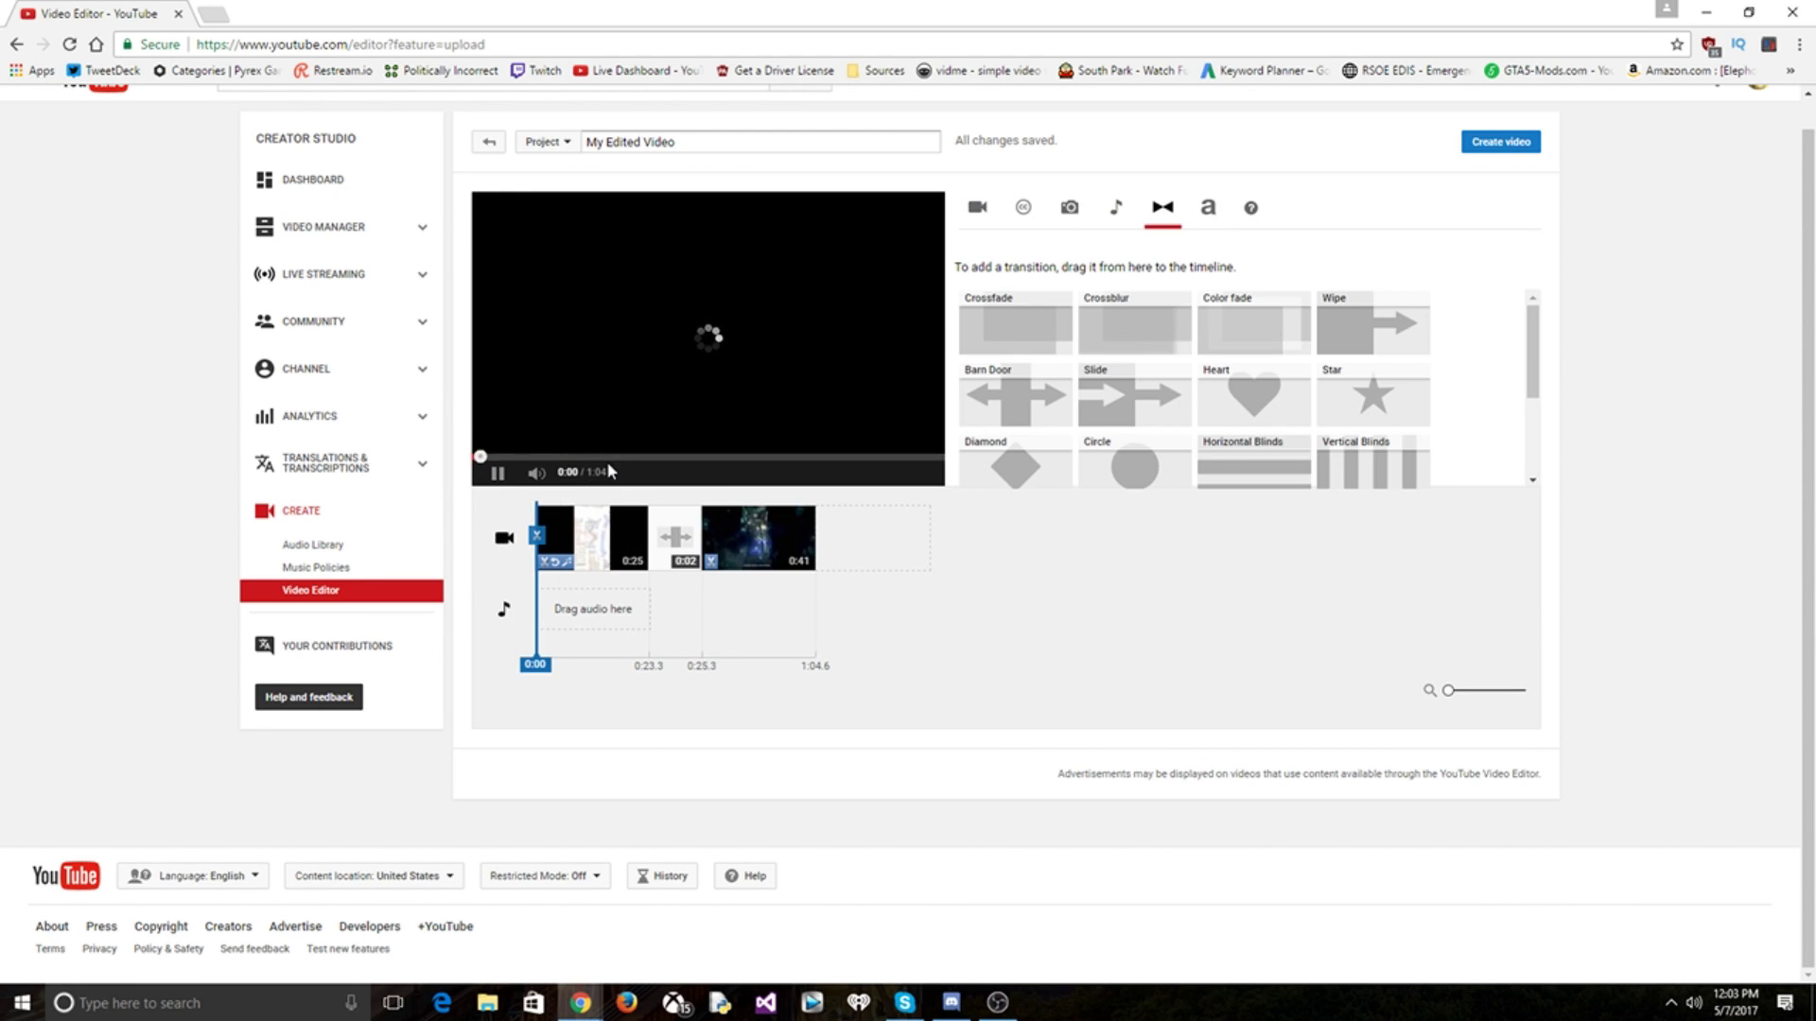
{"action": "left_click", "coordinate": [660, 457]}
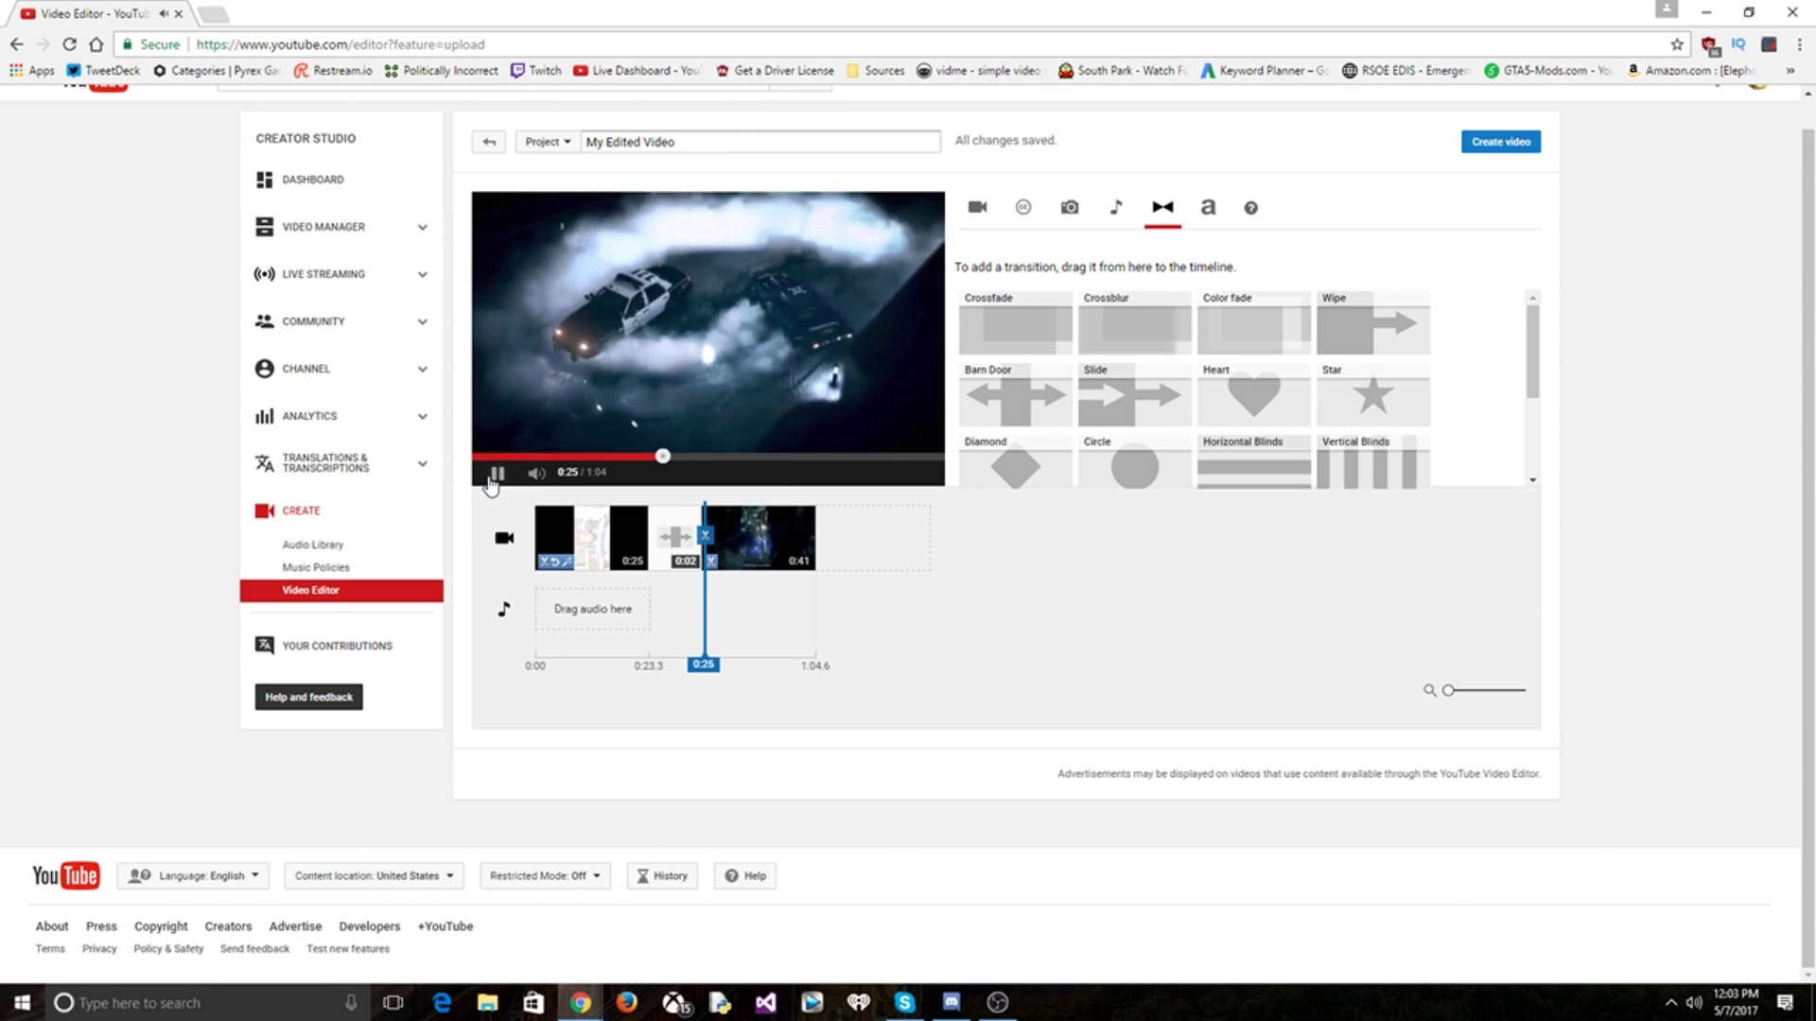
Search Creative Commons again and append the 1:01 Orla cartoon clip to the timeline end.
{"action": "left_click", "coordinate": [1023, 208]}
{"action": "type", "text": "BlacKpan"}
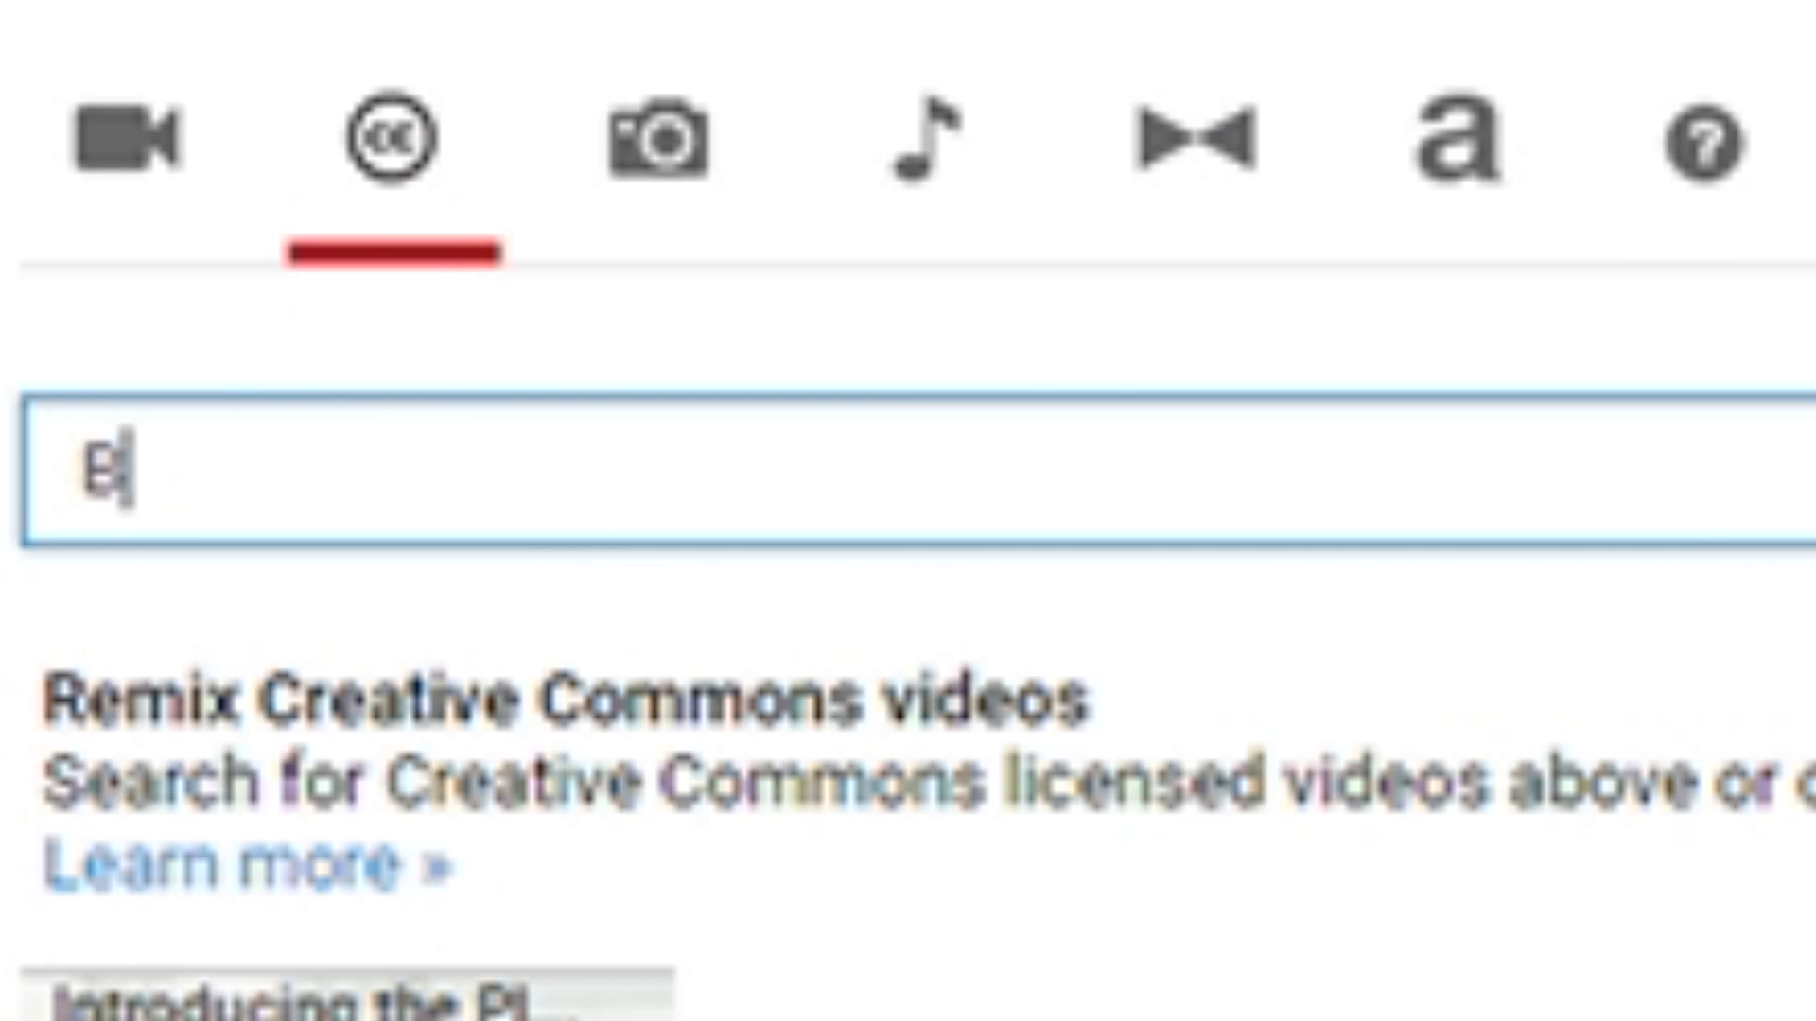
{"action": "key", "text": "BackSpace"}
{"action": "key", "text": "BackSpace"}
{"action": "key", "text": "BackSpace"}
{"action": "key", "text": "BackSpace"}
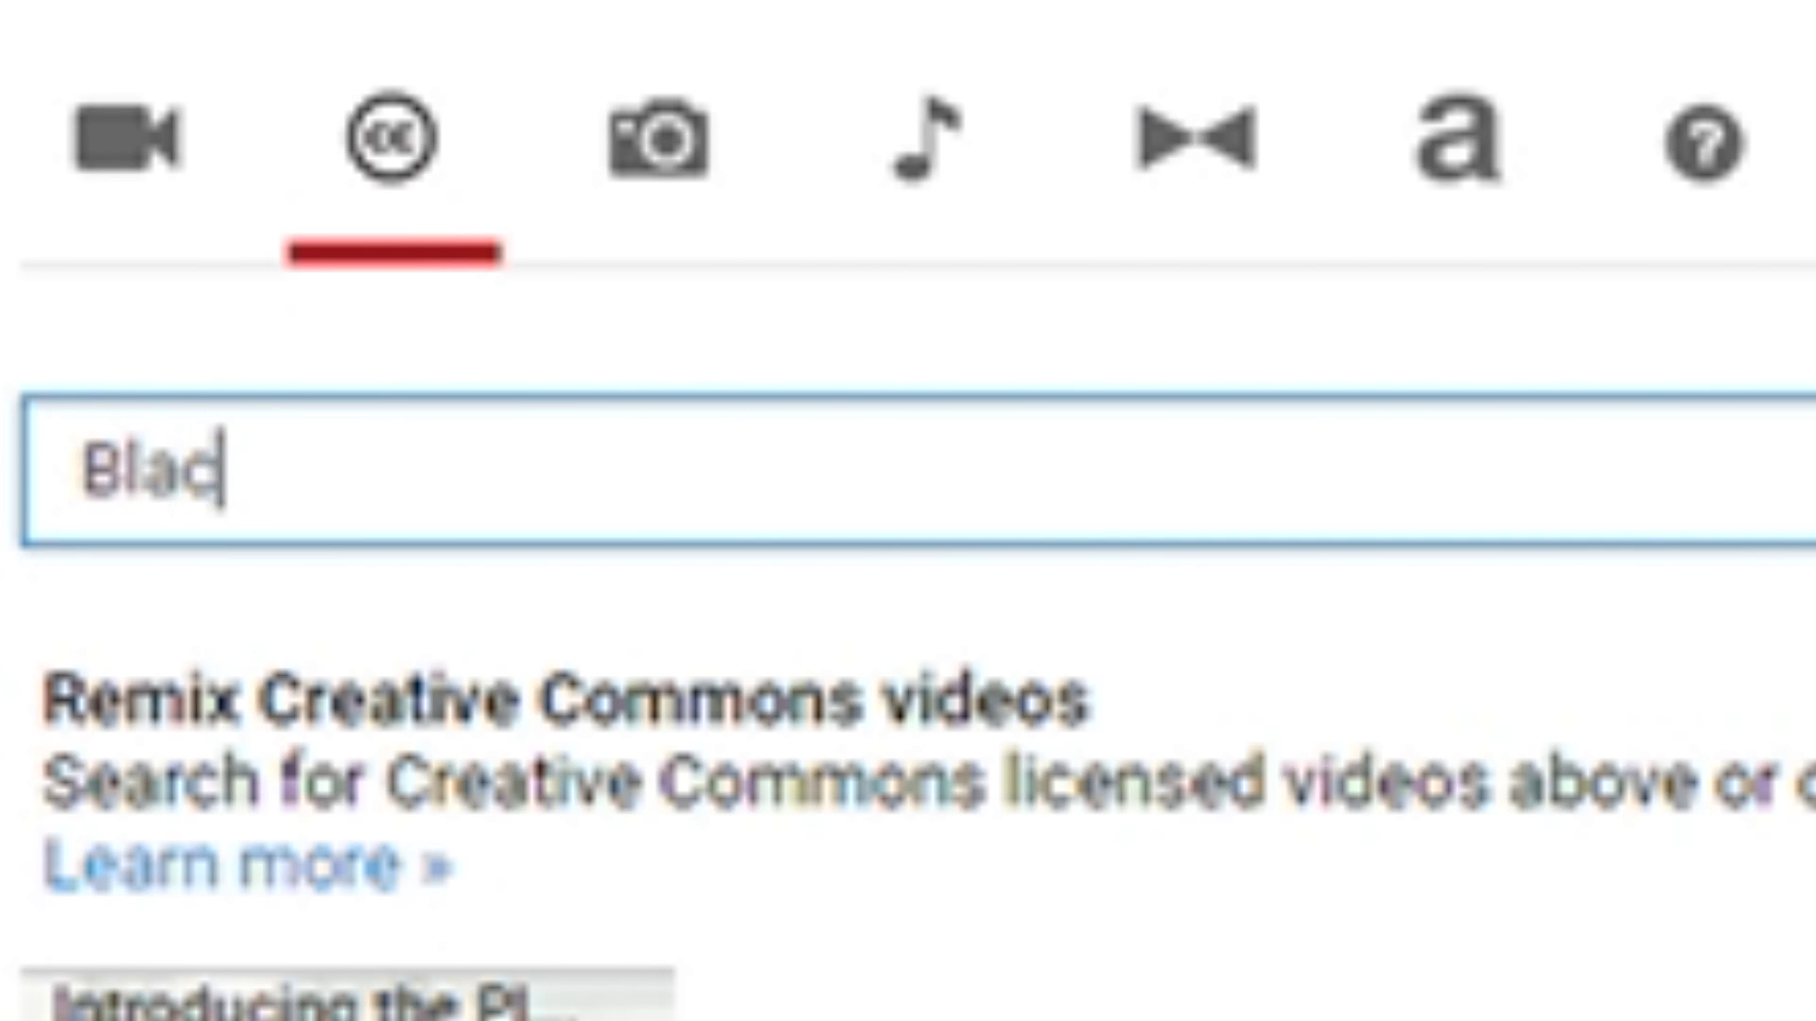
{"action": "type", "text": "kpAnthaa"}
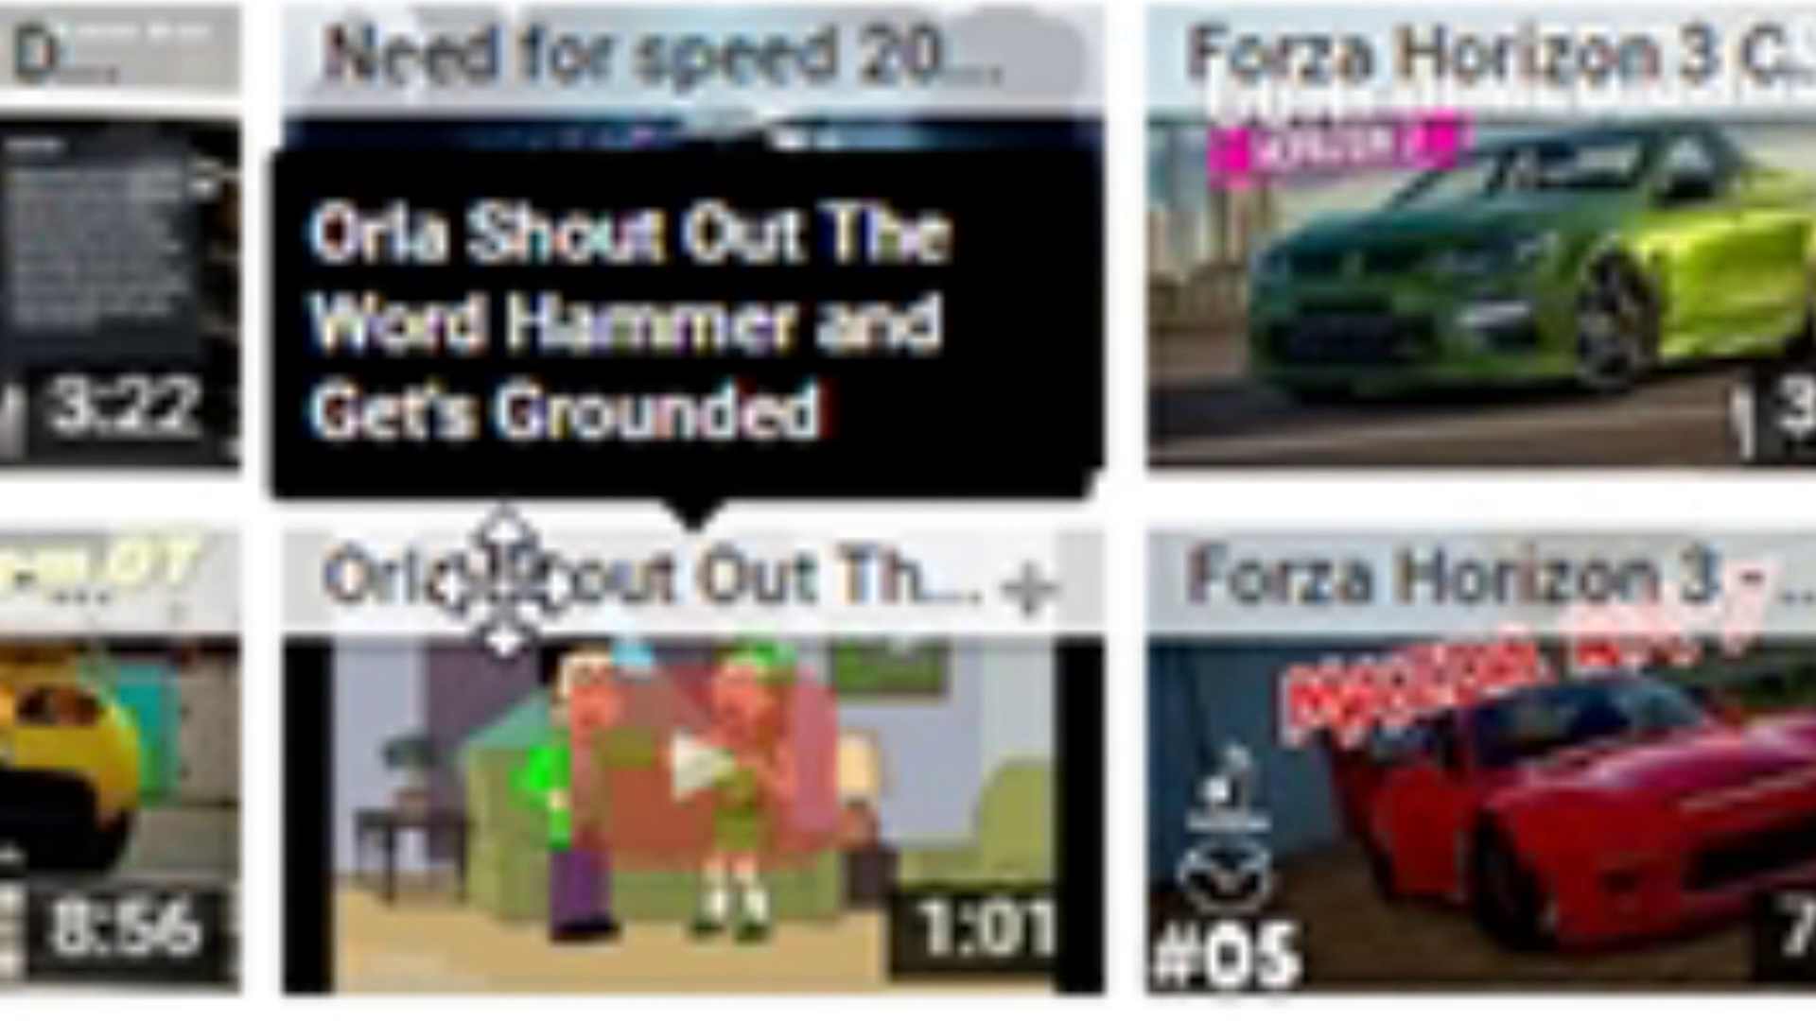
{"action": "left_click_drag", "start_coordinate": [504, 579], "coordinate": [856, 539]}
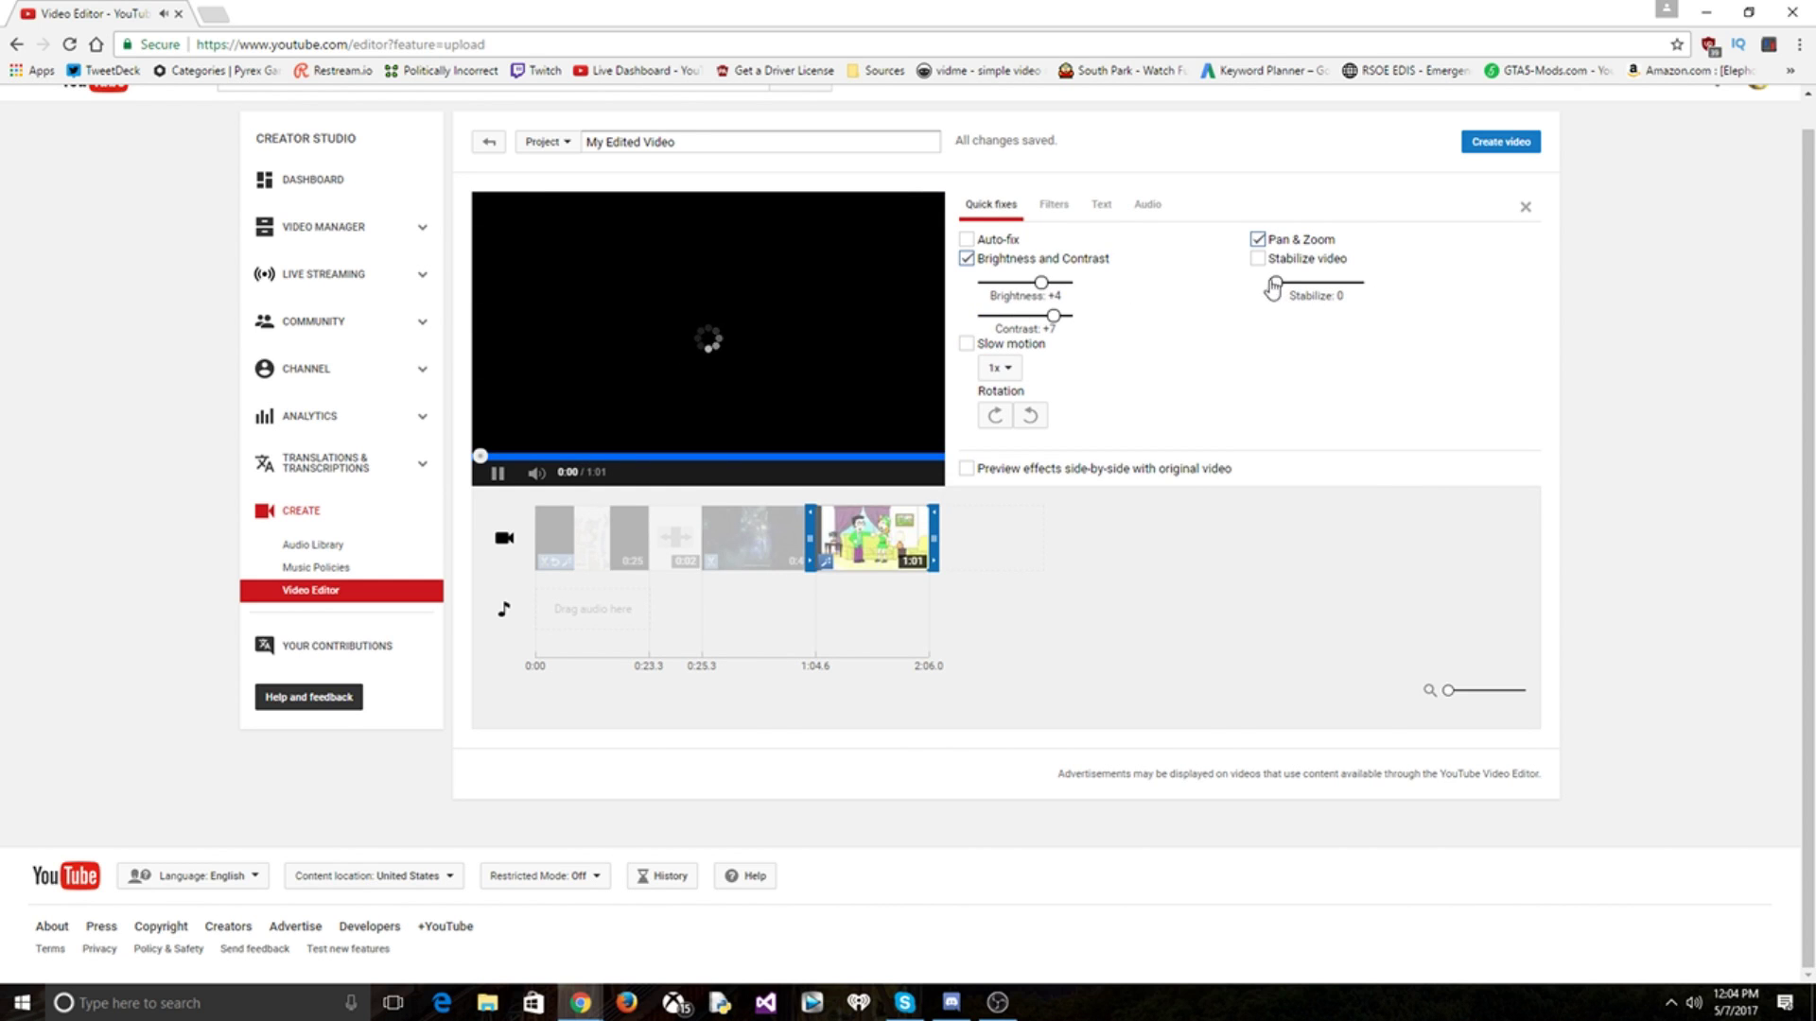
Set the Orla clip's Stabilize to 10 and turn on auto-fix.
{"action": "left_click_drag", "start_coordinate": [1274, 284], "coordinate": [1360, 283]}
{"action": "left_click", "coordinate": [966, 239]}
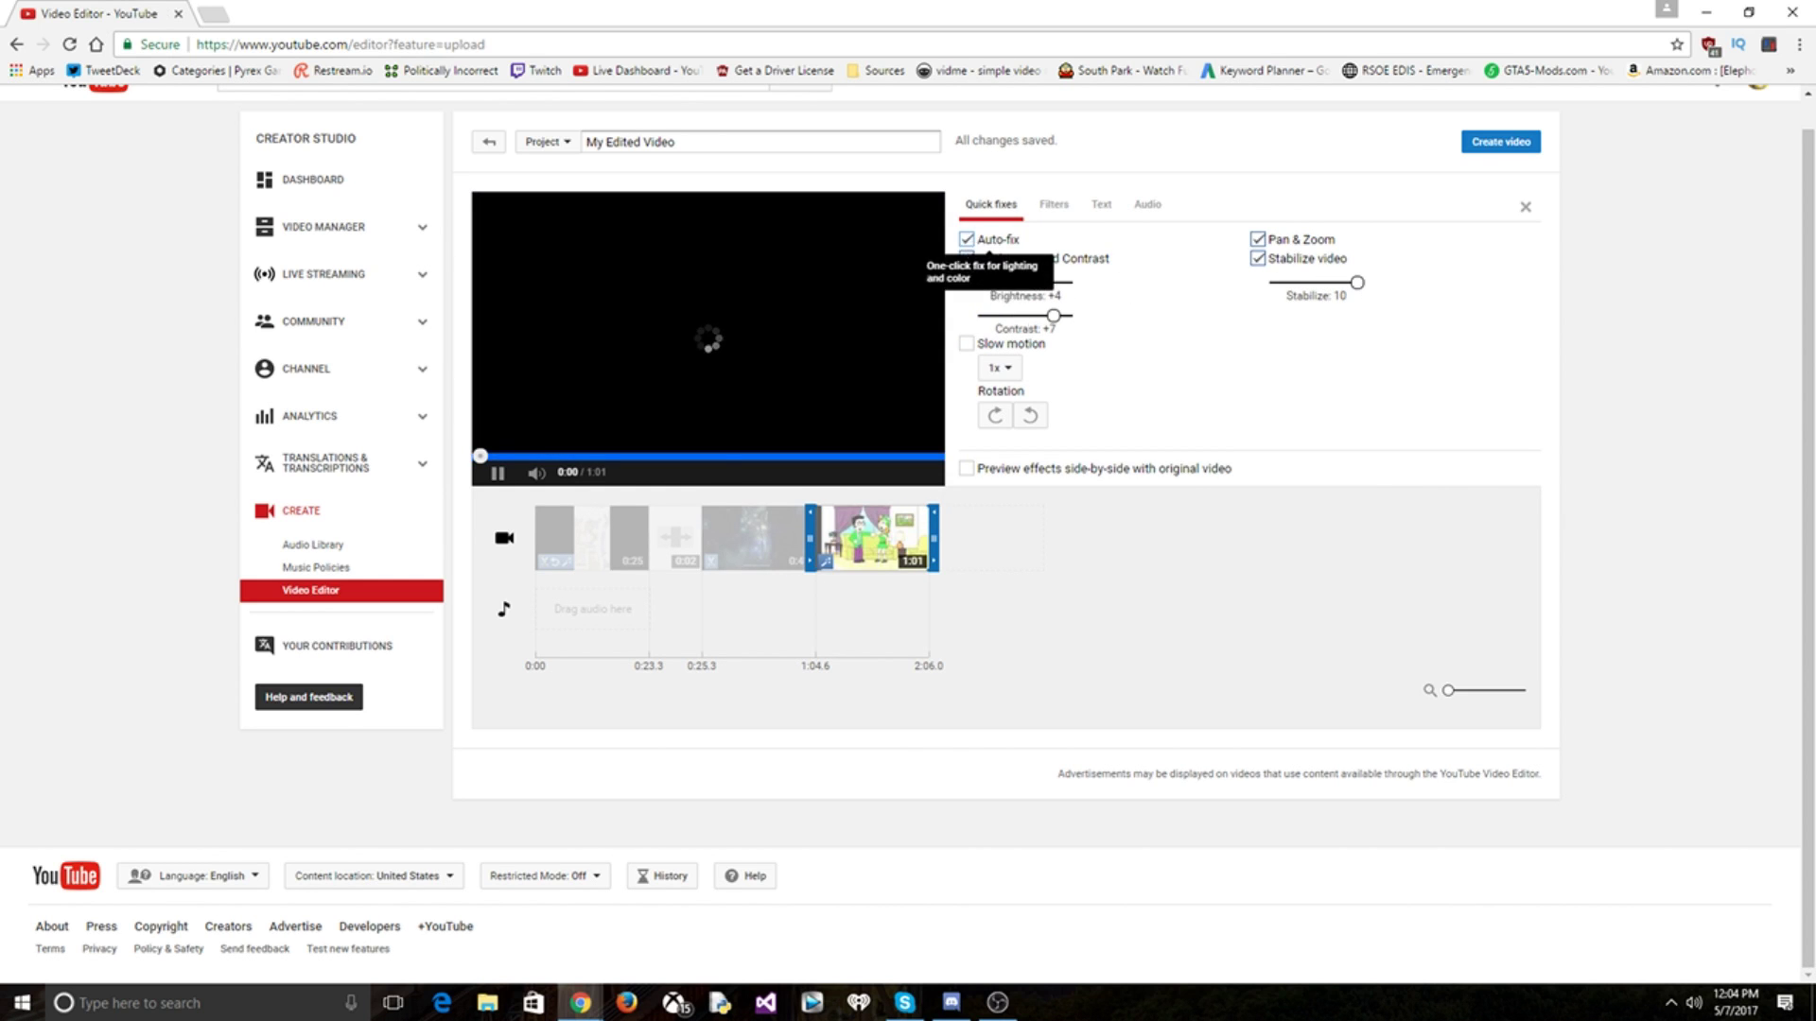
{"action": "left_click", "coordinate": [1055, 208]}
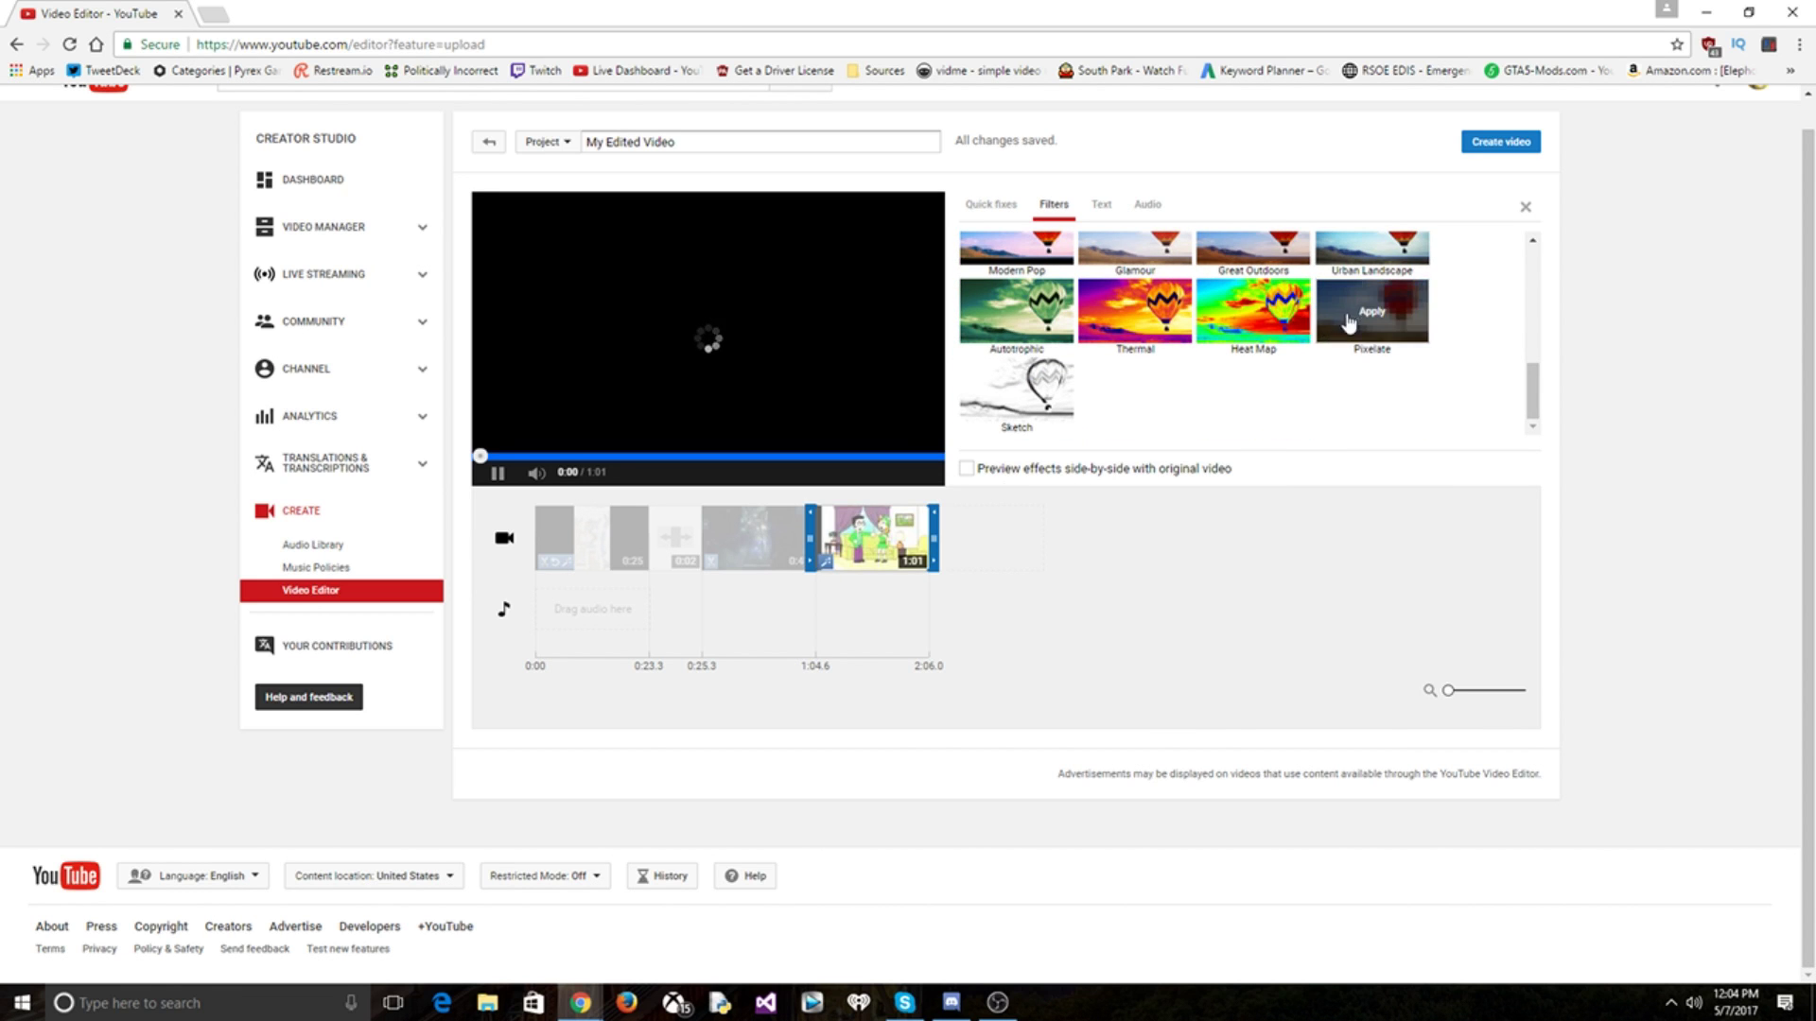
Boost the Orla clip's bass and treble to +10 and pan its audio to -10.
{"action": "left_click", "coordinate": [1147, 204]}
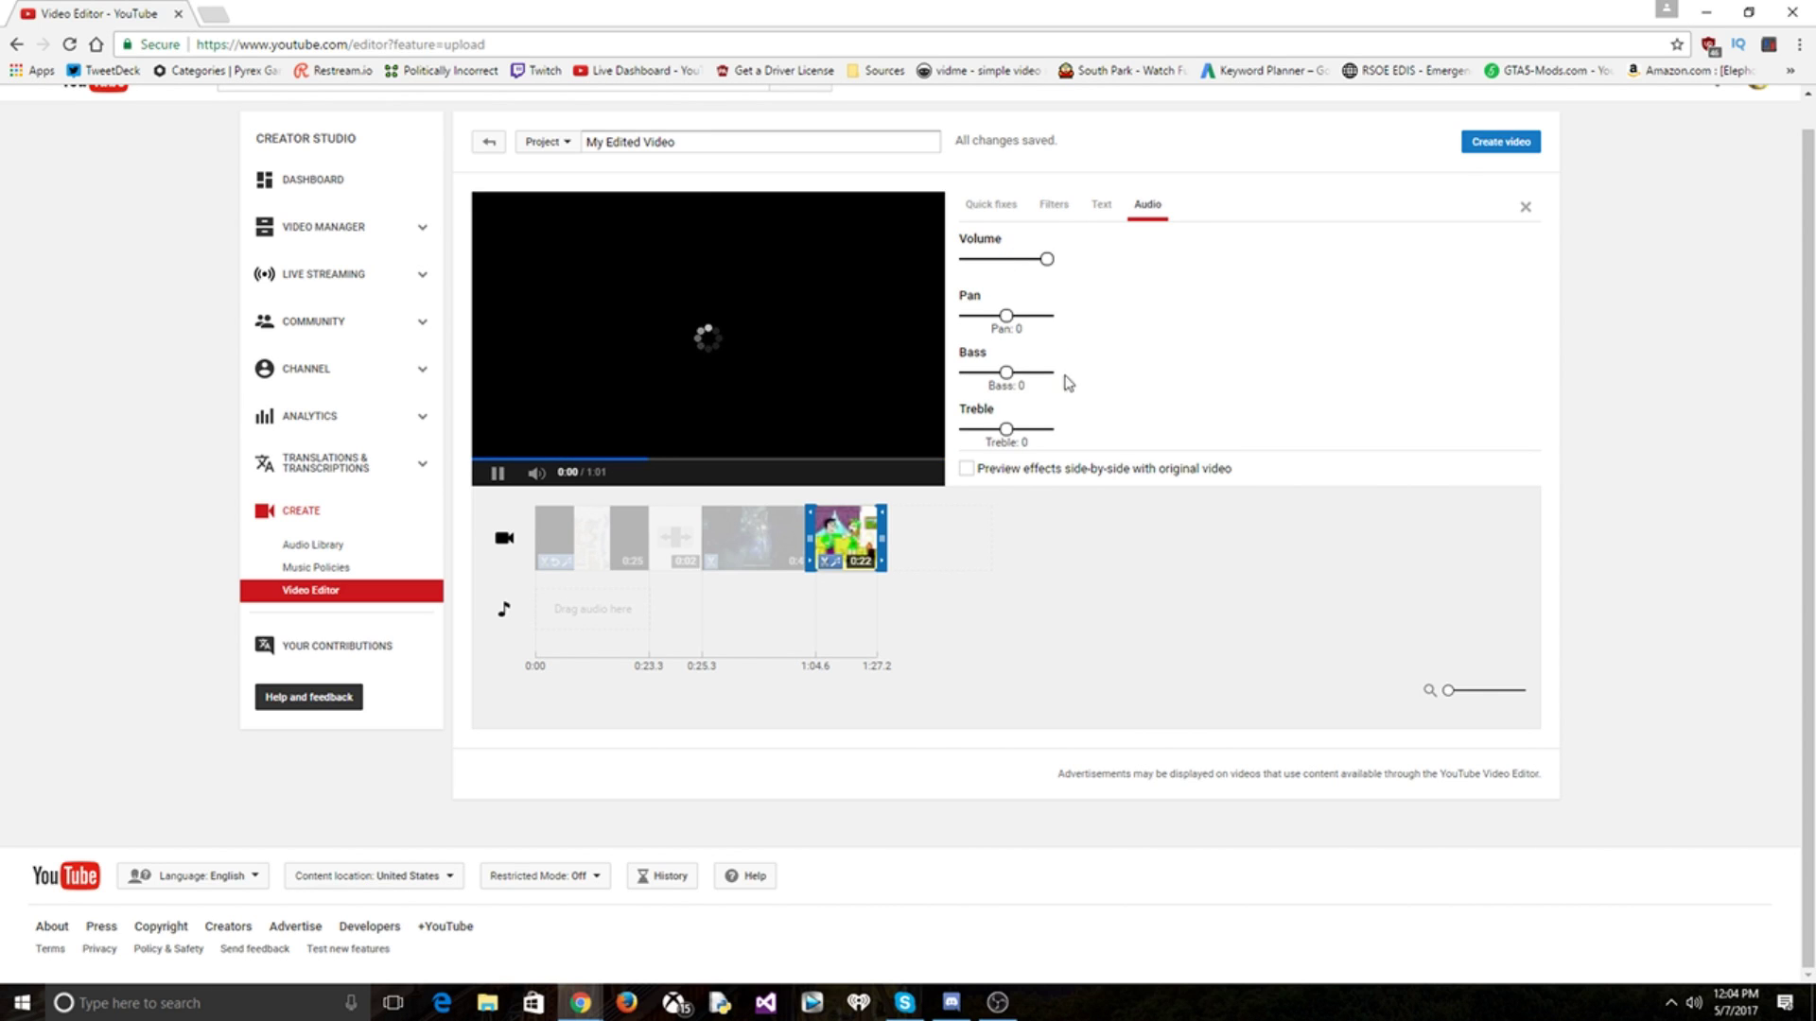
{"action": "left_click_drag", "start_coordinate": [1007, 371], "coordinate": [1061, 374]}
{"action": "left_click_drag", "start_coordinate": [1006, 429], "coordinate": [1061, 430]}
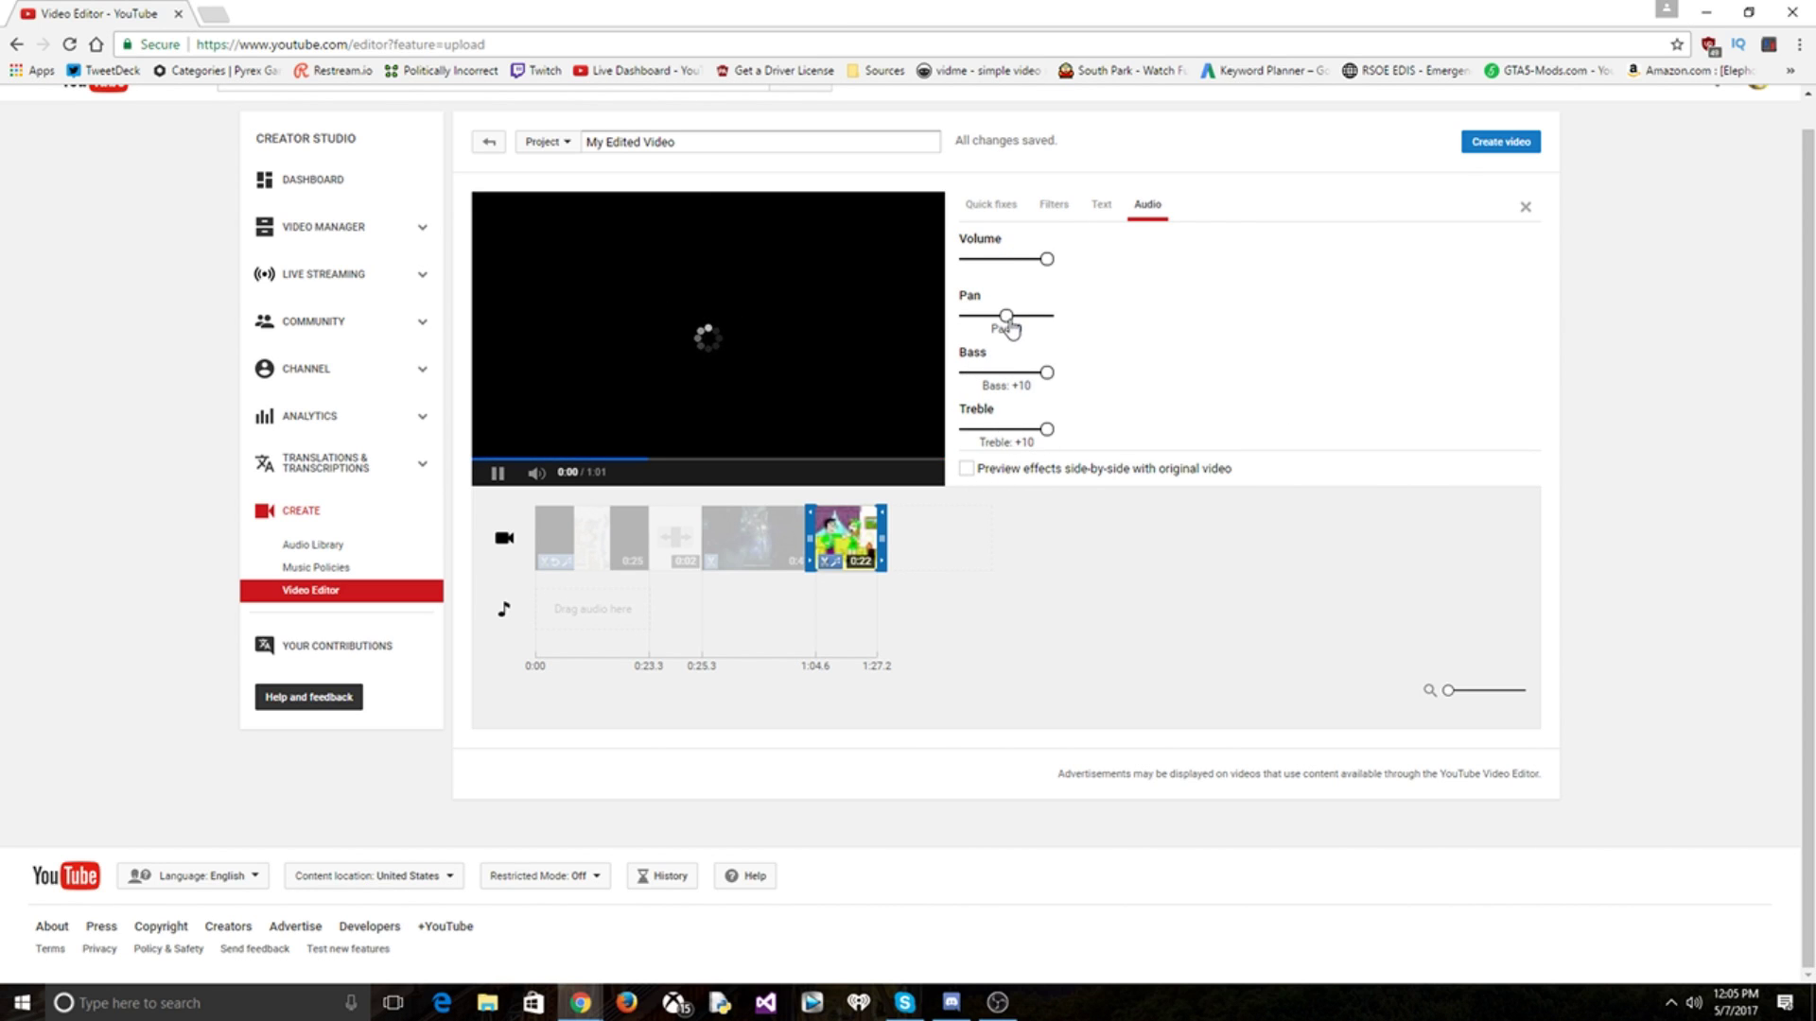
{"action": "left_click_drag", "start_coordinate": [1012, 328], "coordinate": [836, 324]}
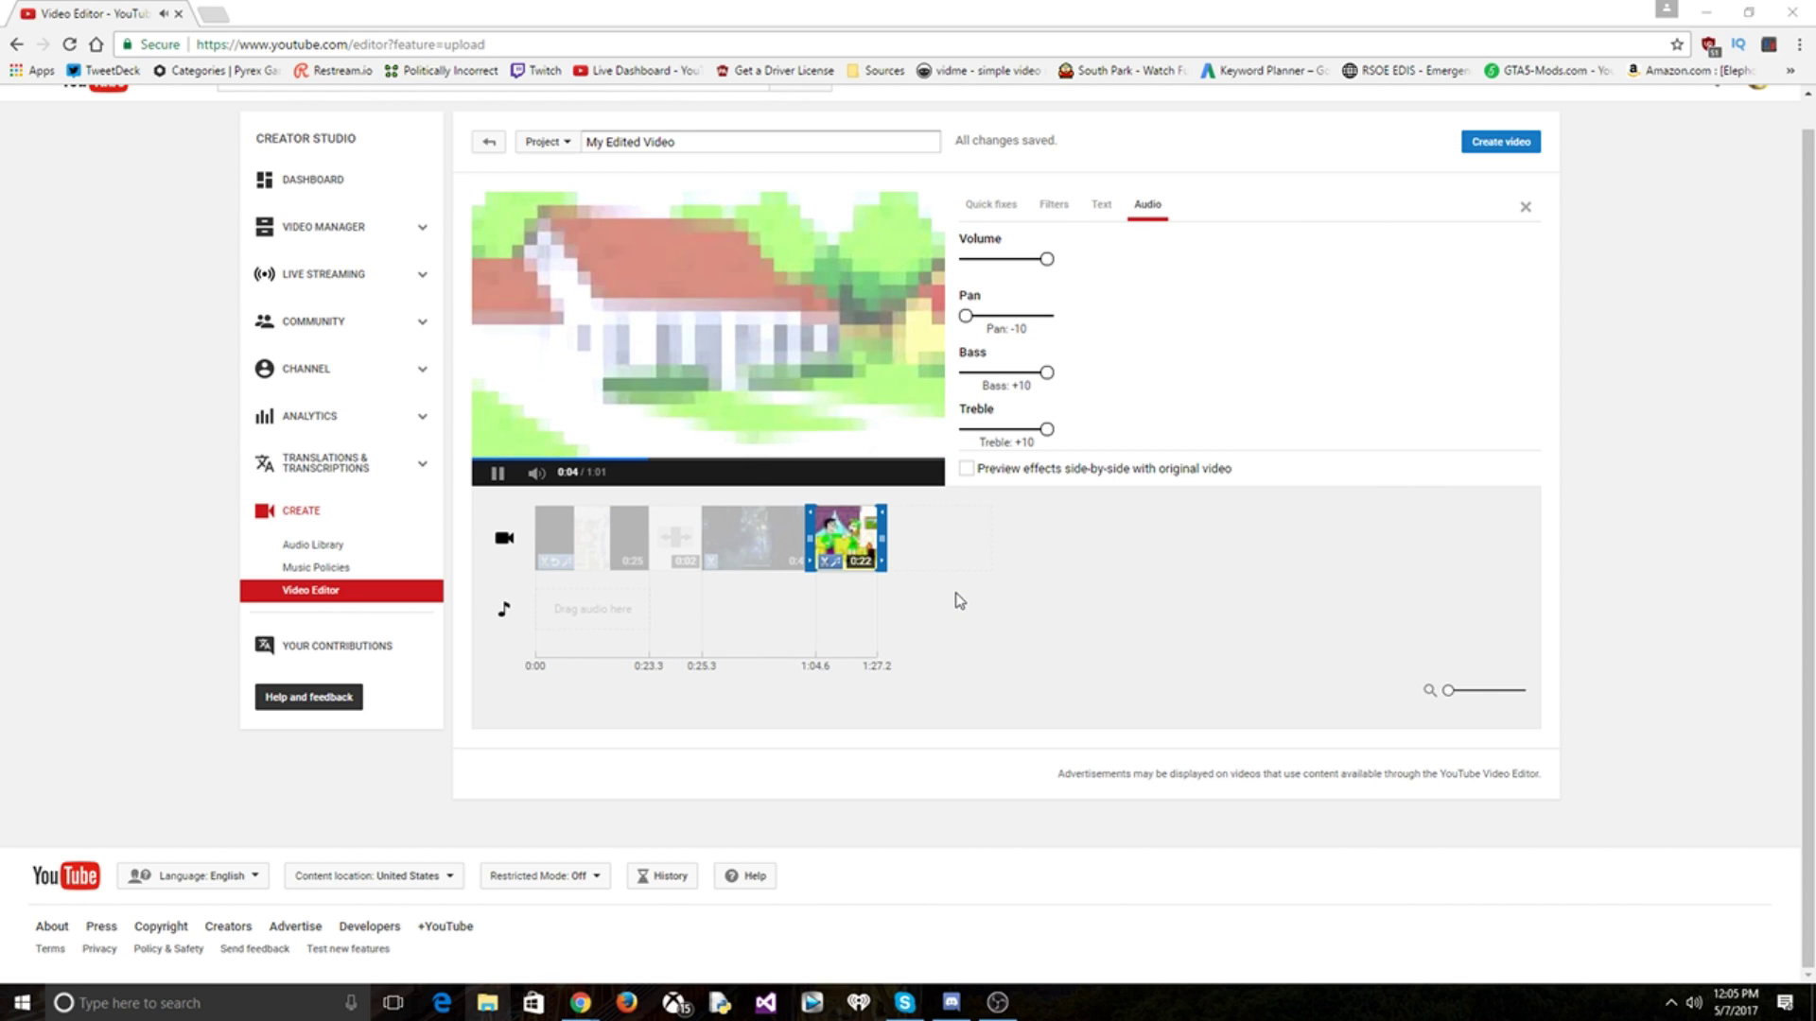
{"action": "key", "text": "super+alt+1"}
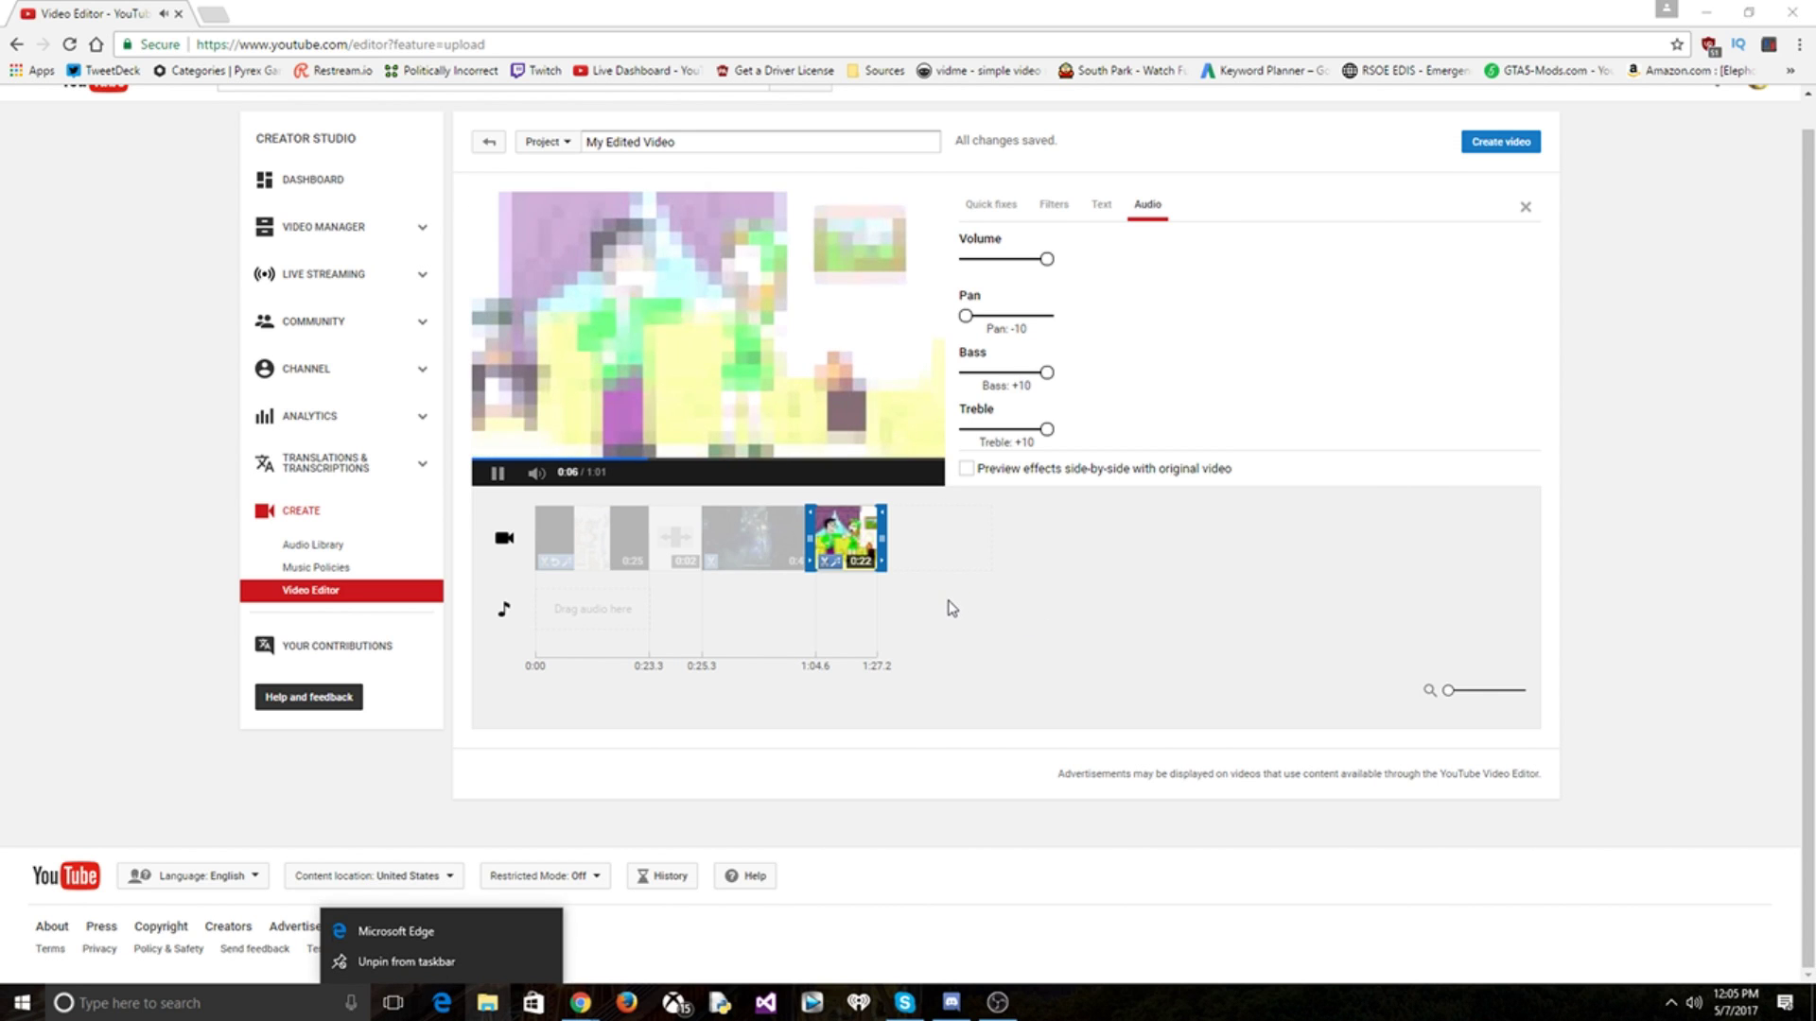
{"action": "key", "text": "Escape"}
{"action": "left_click", "coordinate": [975, 663]}
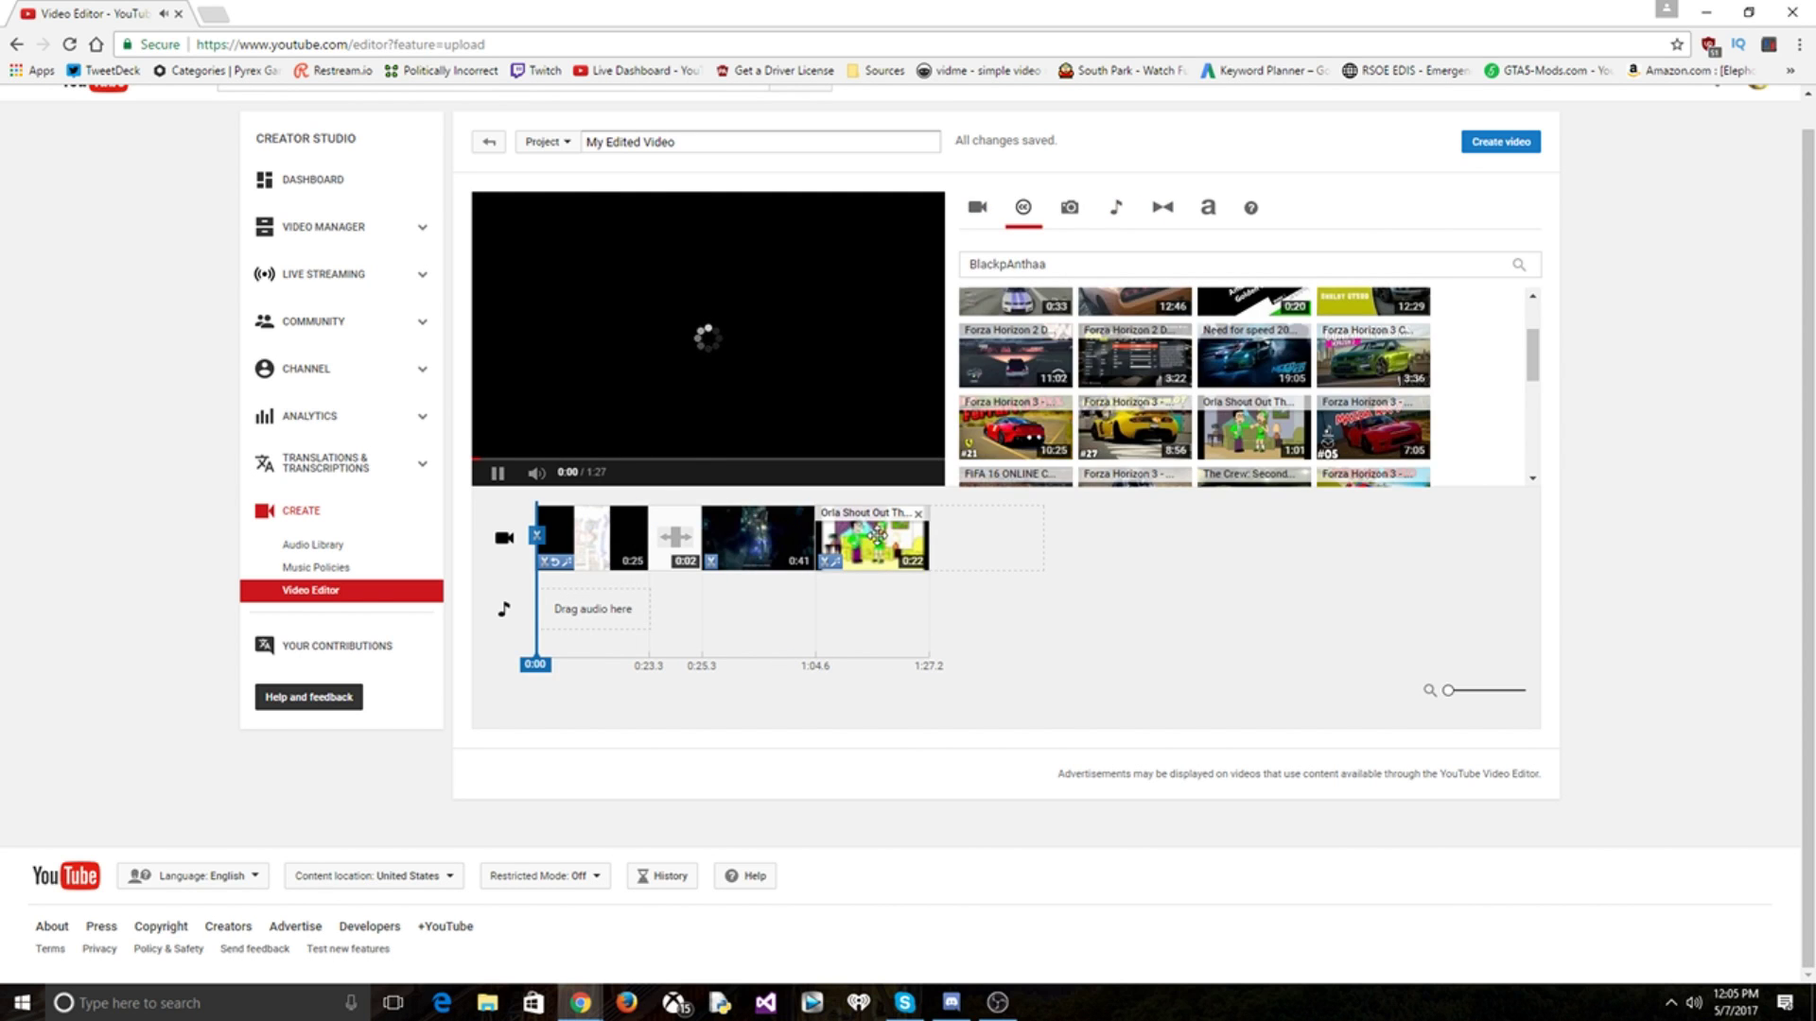
Review the last clip's fixes and filters, then deselect it.
{"action": "left_click", "coordinate": [936, 553]}
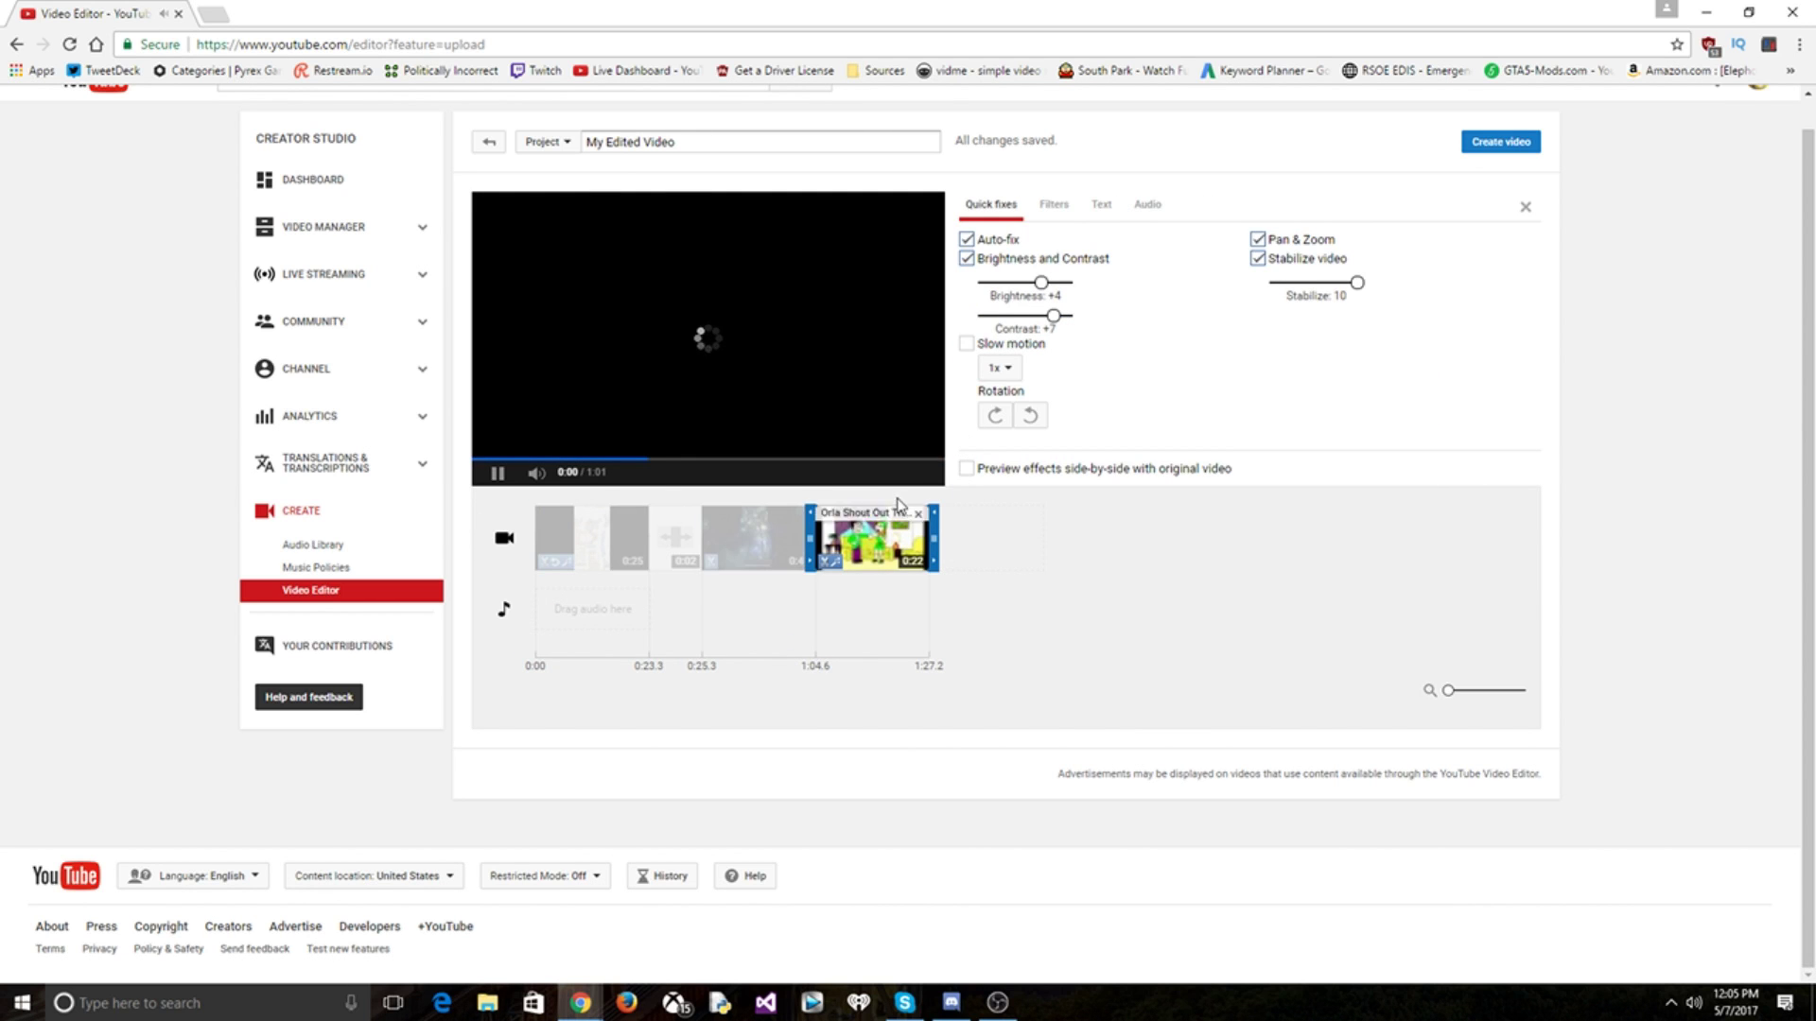
{"action": "left_click", "coordinate": [1076, 215]}
{"action": "left_click", "coordinate": [1140, 569]}
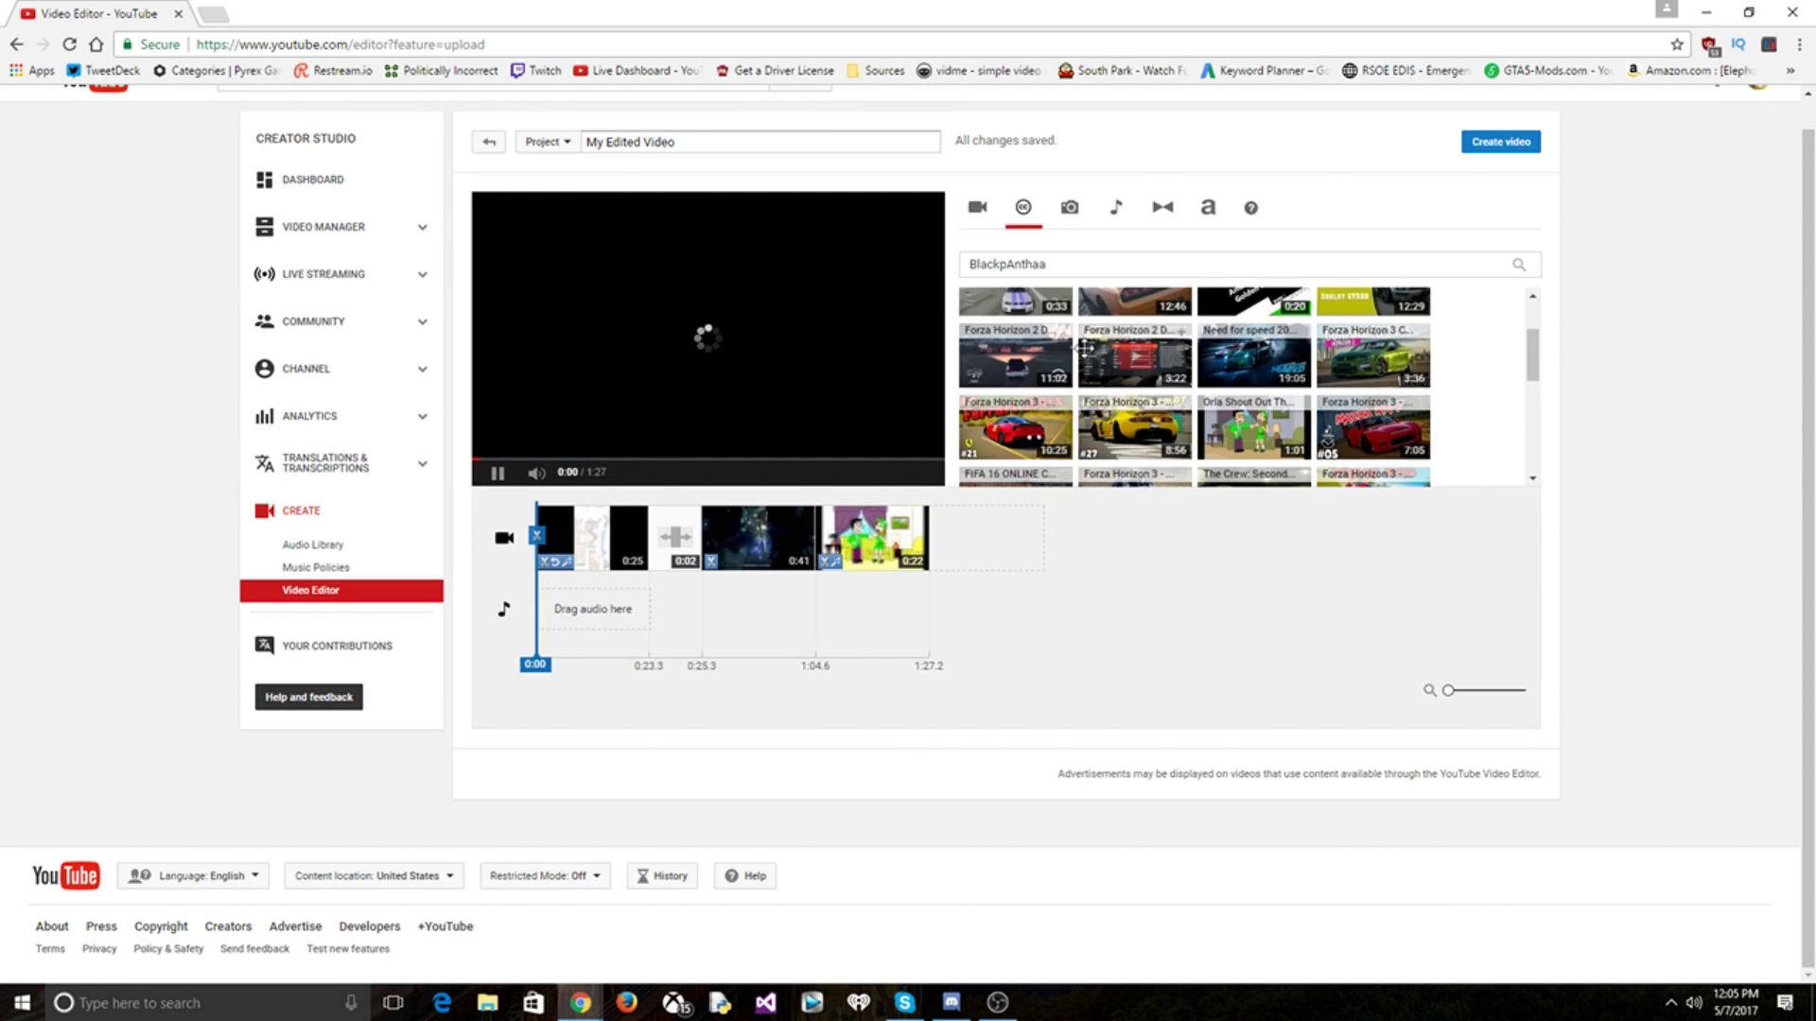
Search Creative Commons for 'Allentown' and add the 2:41 police clip after the last clip.
{"action": "type", "text": "Alleto"}
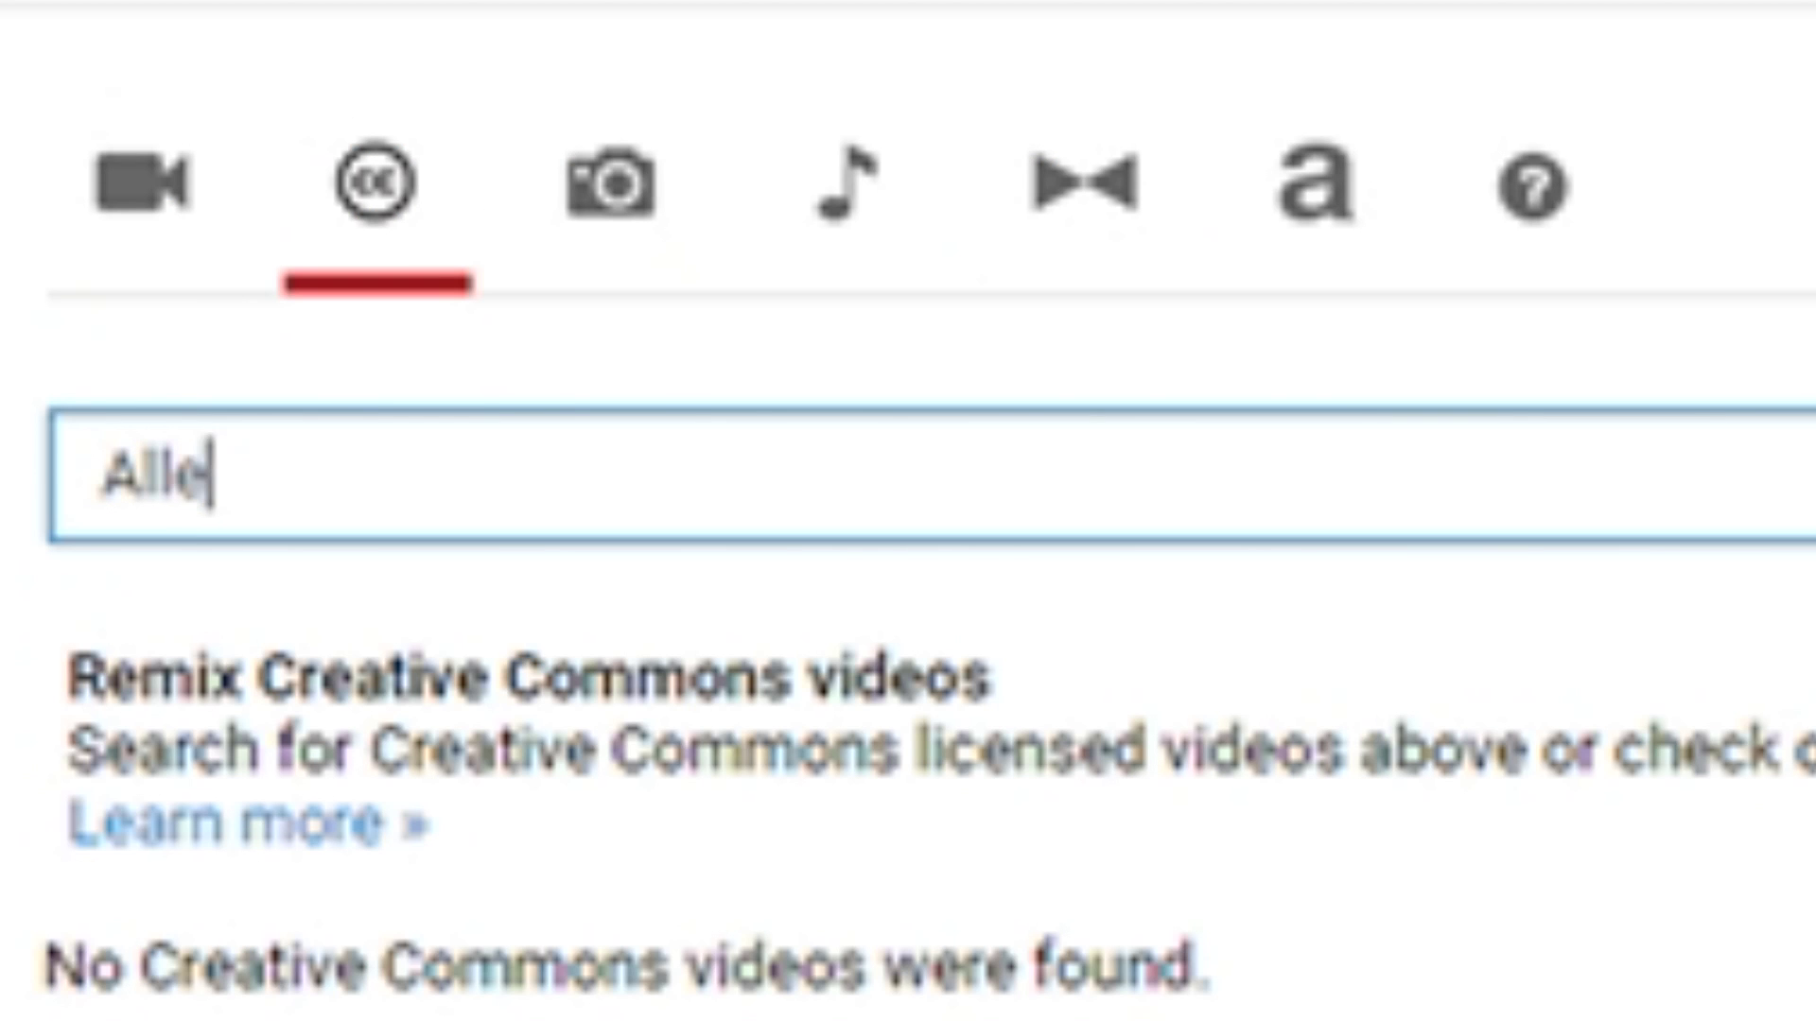
{"action": "key", "text": "BackSpace"}
{"action": "key", "text": "BackSpace"}
{"action": "type", "text": "ntown"}
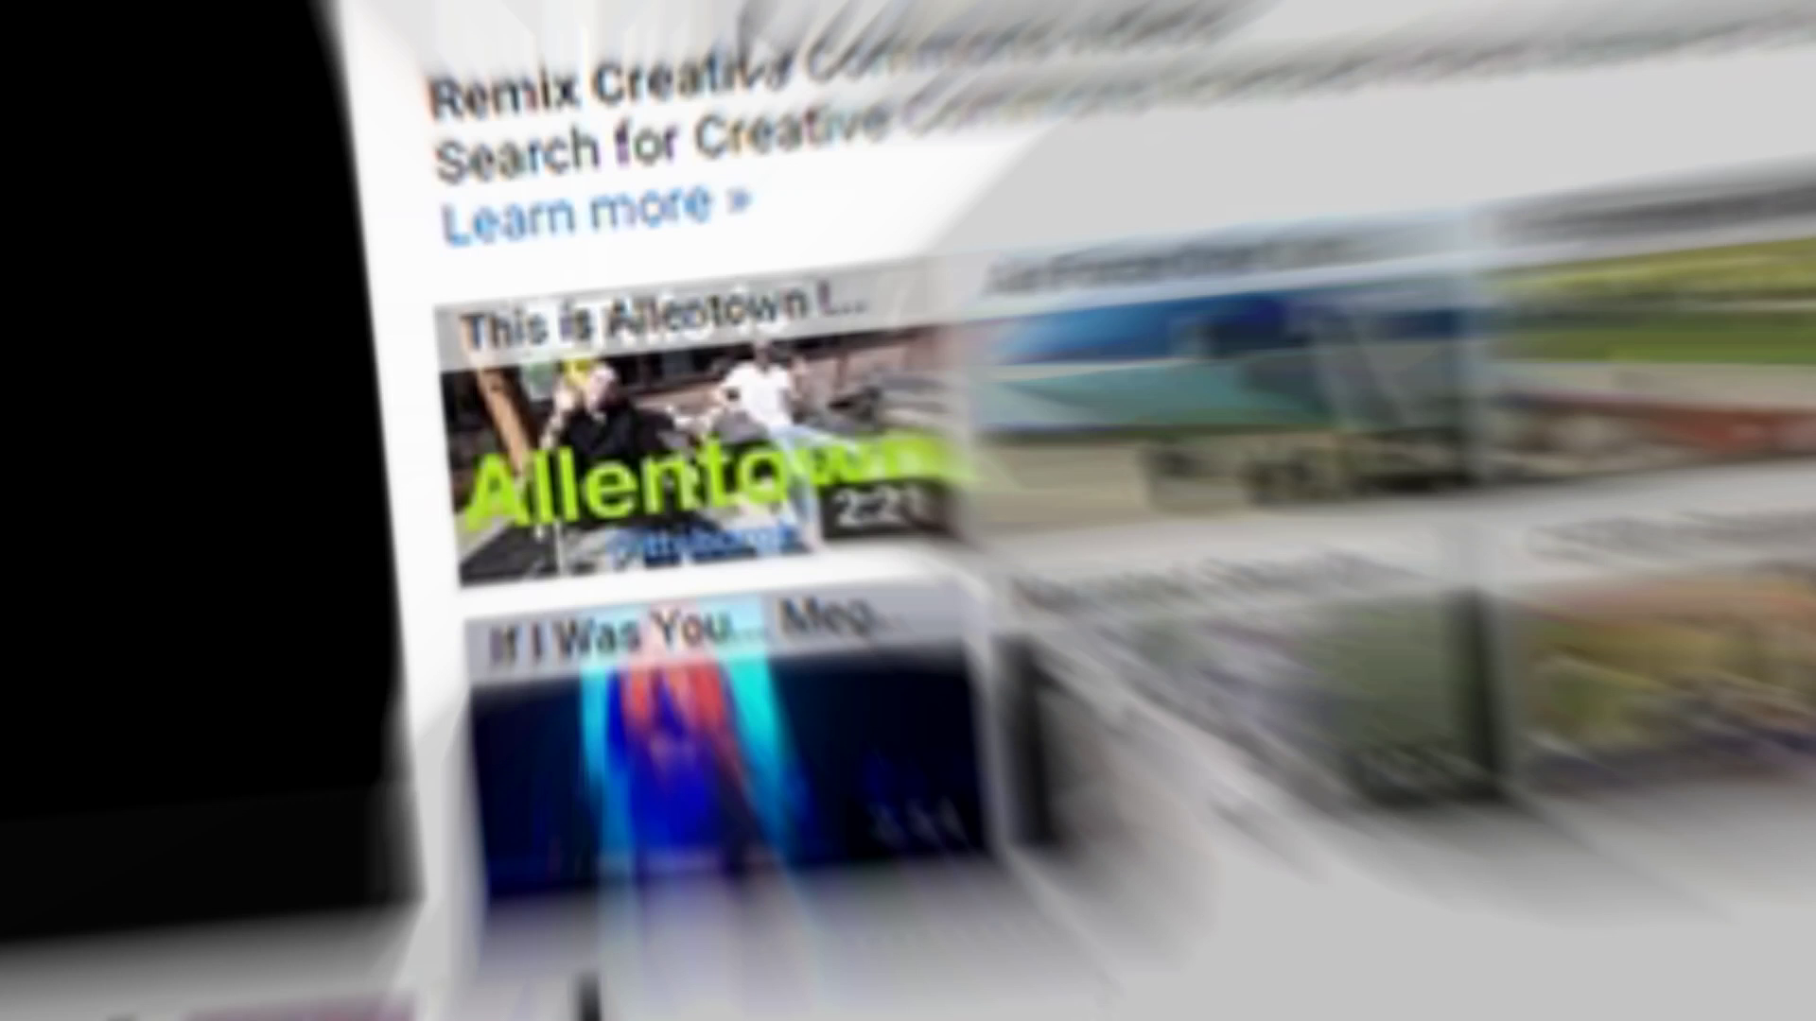
{"action": "scroll", "coordinate": [1431, 591], "scroll_direction": "down", "scroll_amount": 5}
{"action": "left_click_drag", "start_coordinate": [1135, 463], "coordinate": [1014, 535]}
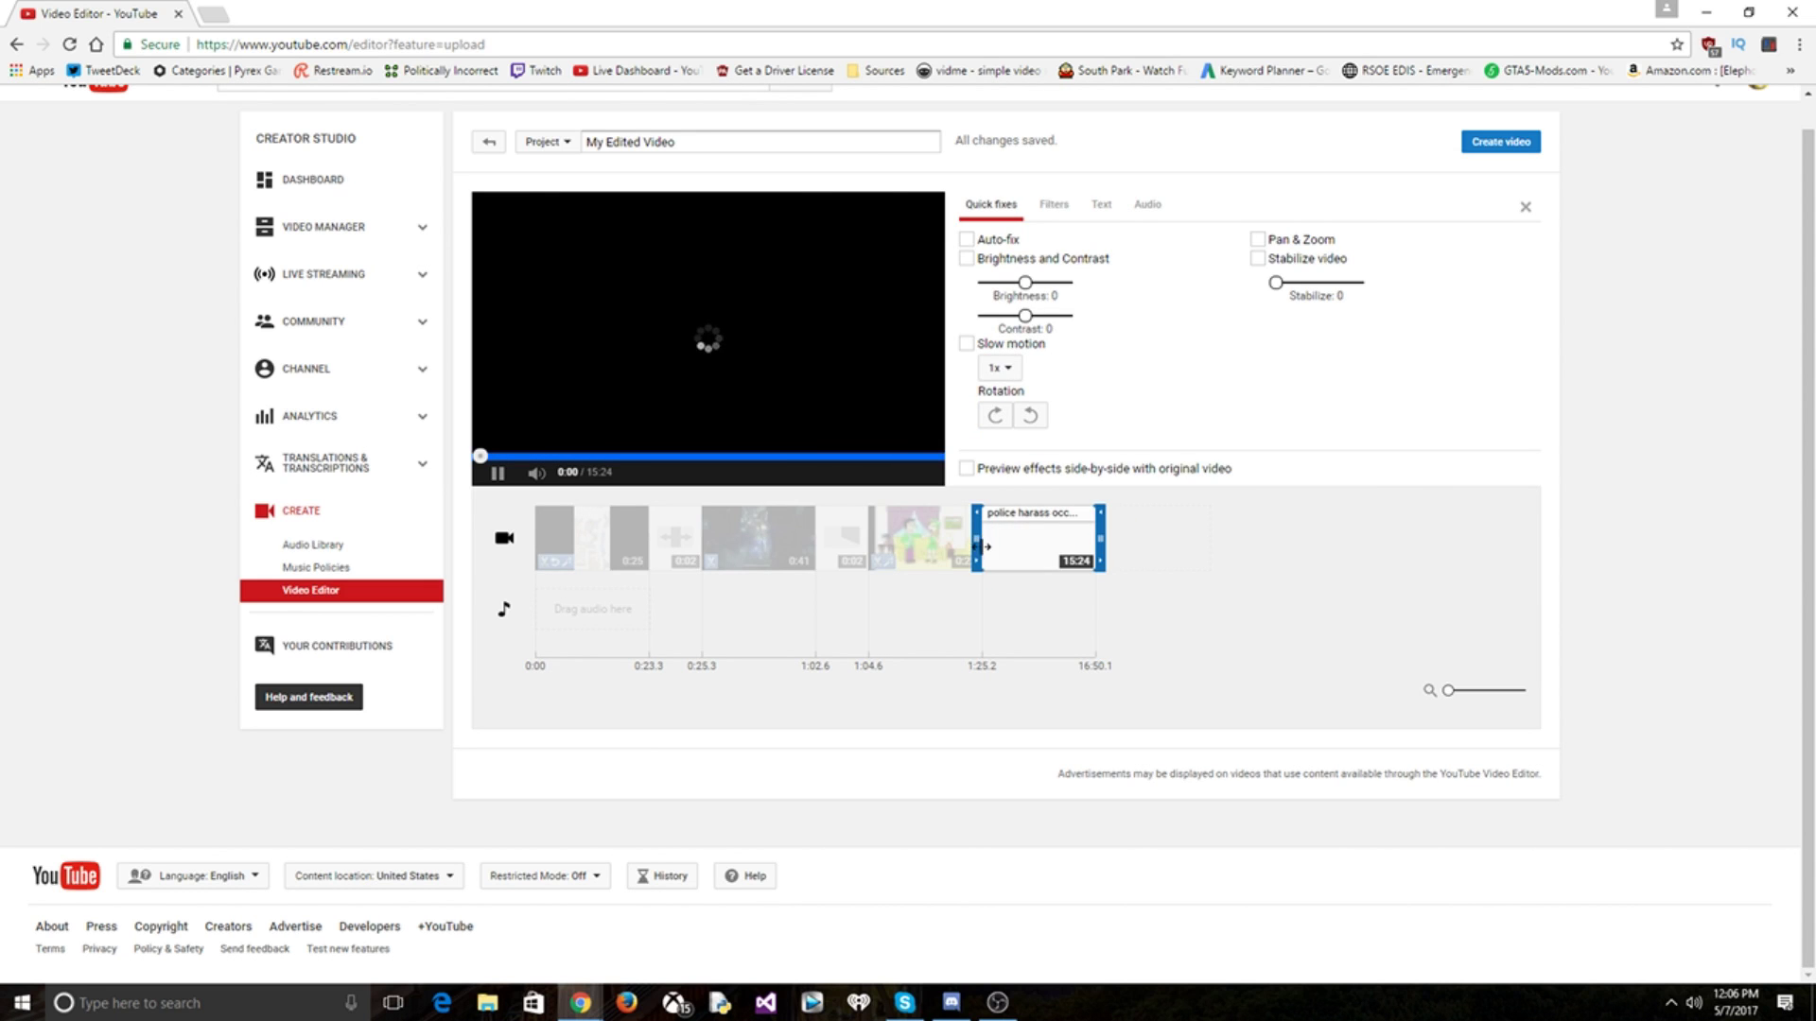
{"action": "key", "text": "ctrl+z"}
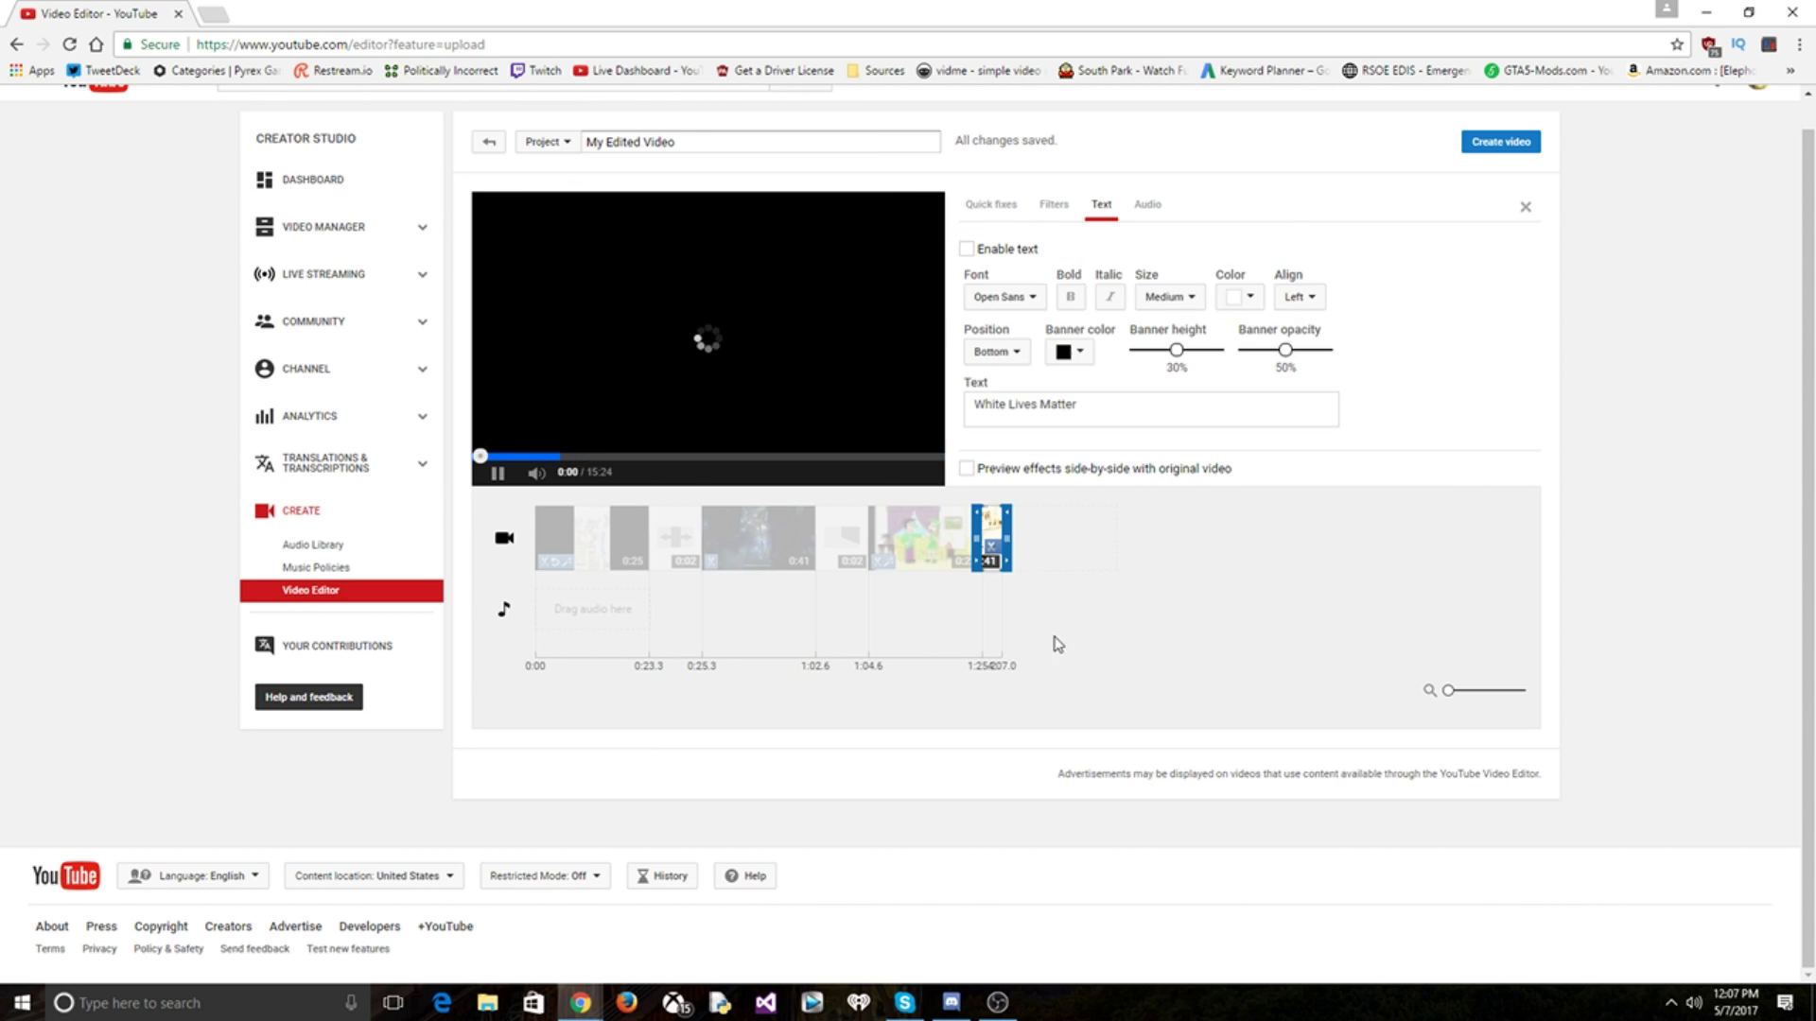
{"action": "left_click", "coordinate": [1029, 549]}
Search music for 'System of a Down' and place Survival of the Strongest-Heavy Hitters under the clips.
{"action": "left_click", "coordinate": [1116, 208]}
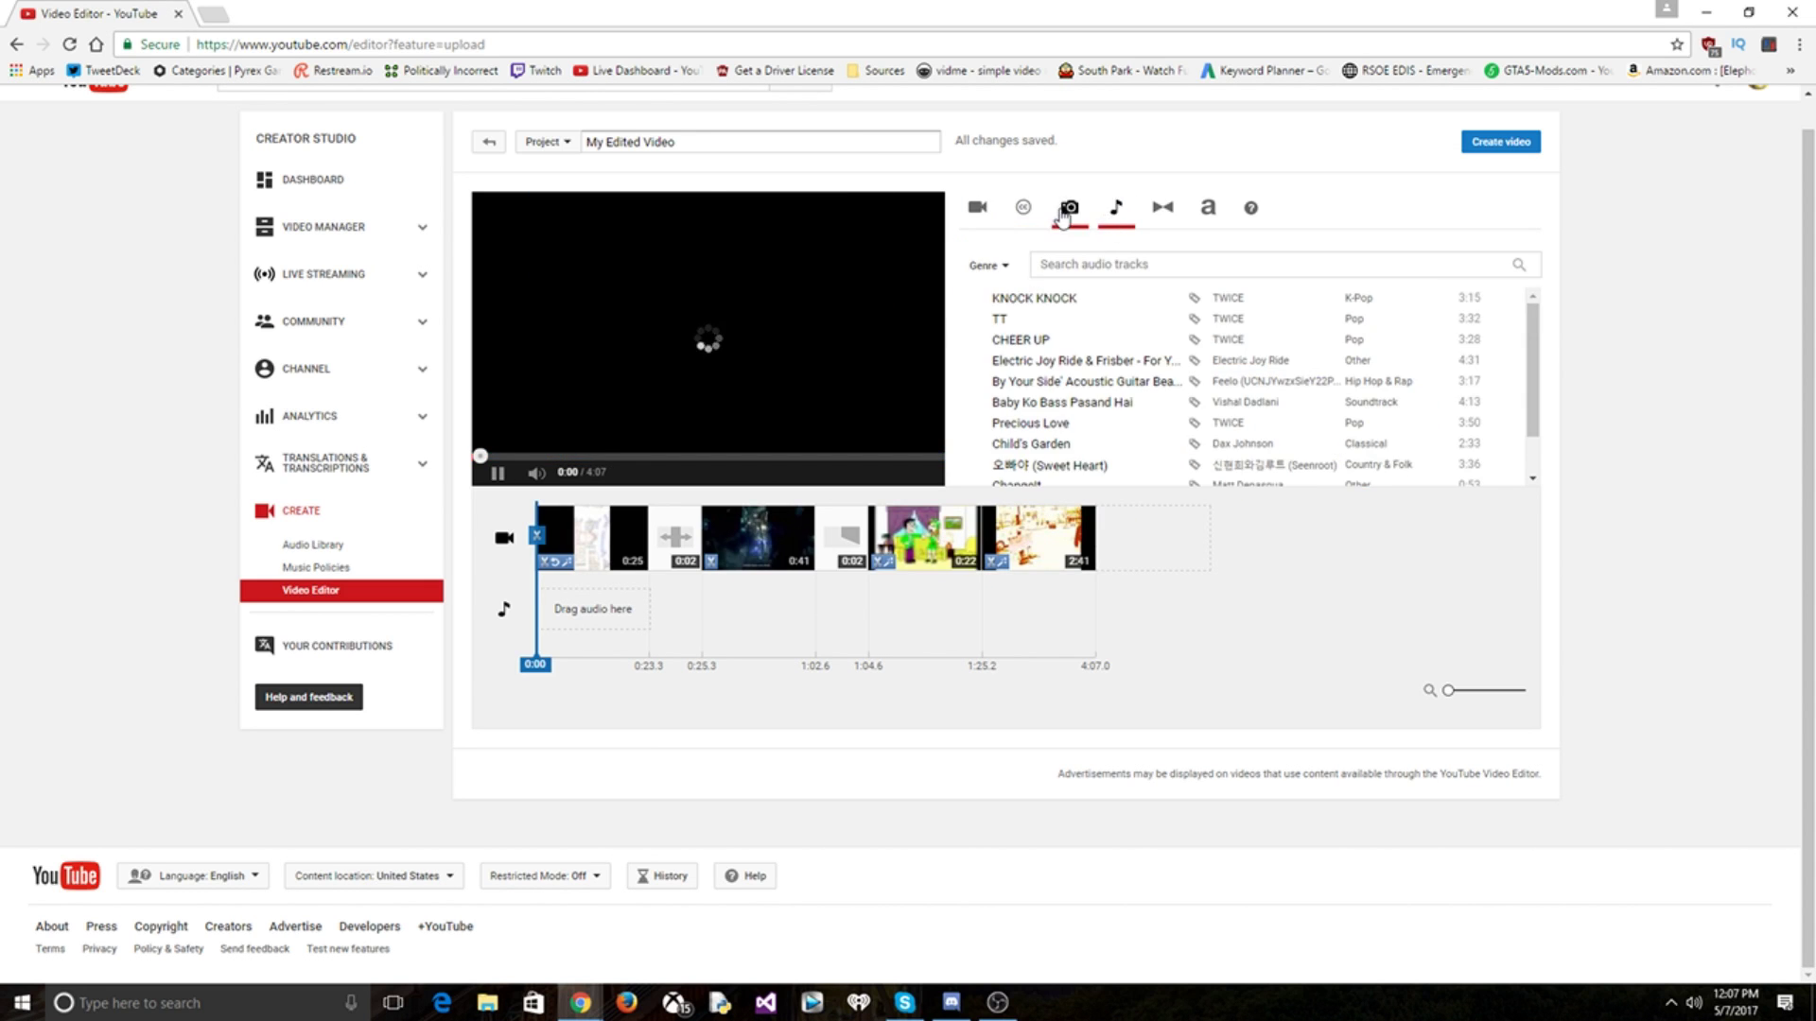
{"action": "left_click", "coordinate": [1138, 266]}
{"action": "type", "text": "Syst"}
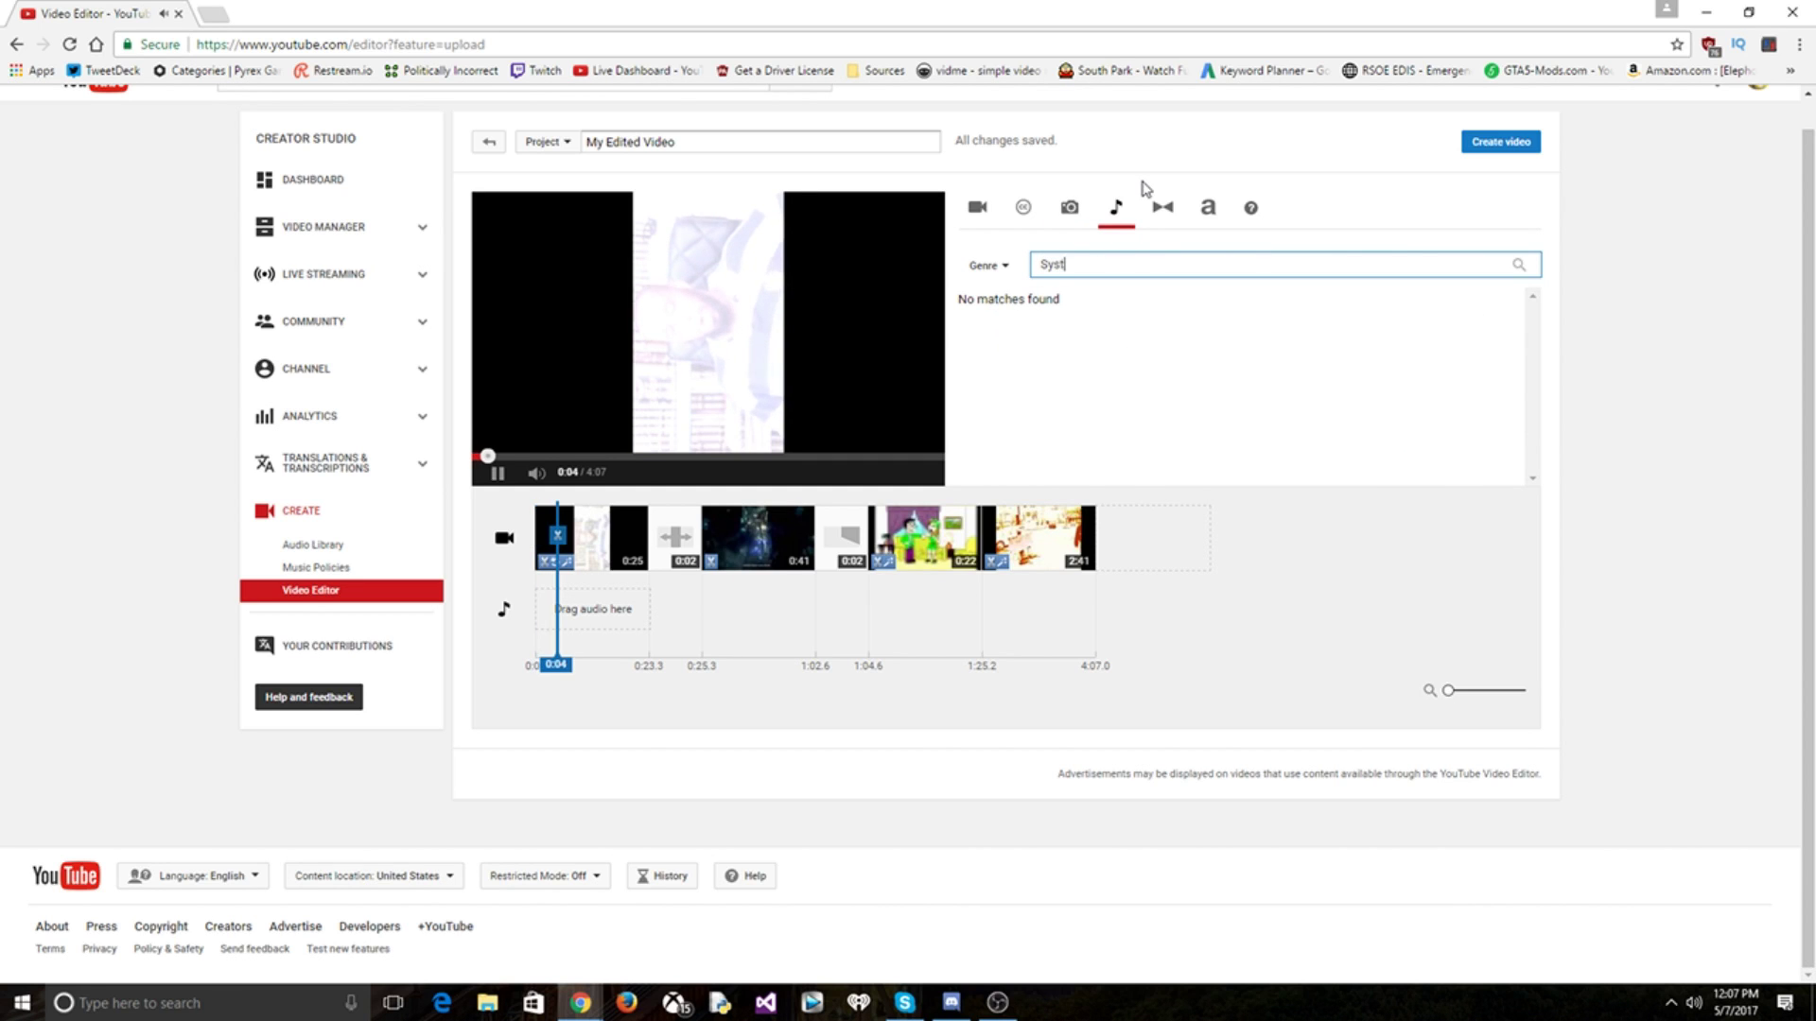
{"action": "type", "text": "em of a Down"}
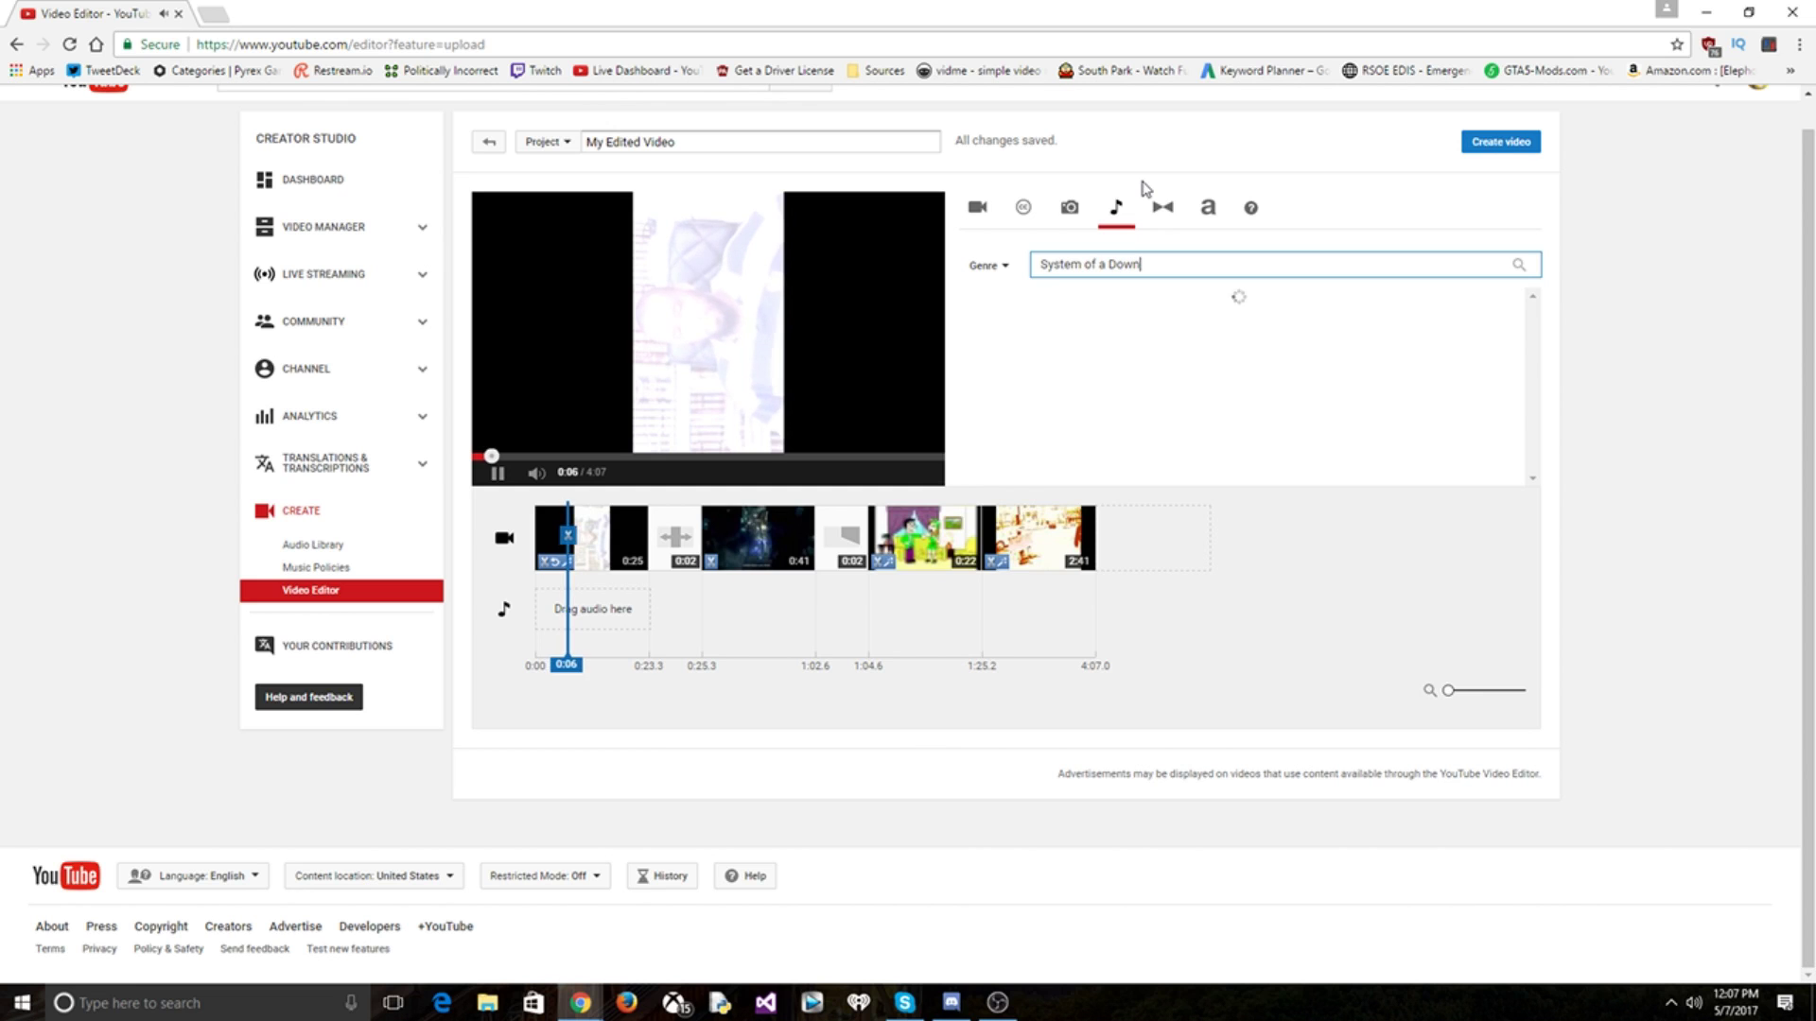
{"action": "left_click", "coordinate": [1069, 312]}
{"action": "left_click_drag", "start_coordinate": [1067, 312], "coordinate": [851, 610]}
Raise the music's treble to +10, then check the 4:18 Kpop track 잊혀진 계절 replacing it.
{"action": "left_click_drag", "start_coordinate": [1007, 403], "coordinate": [1135, 407]}
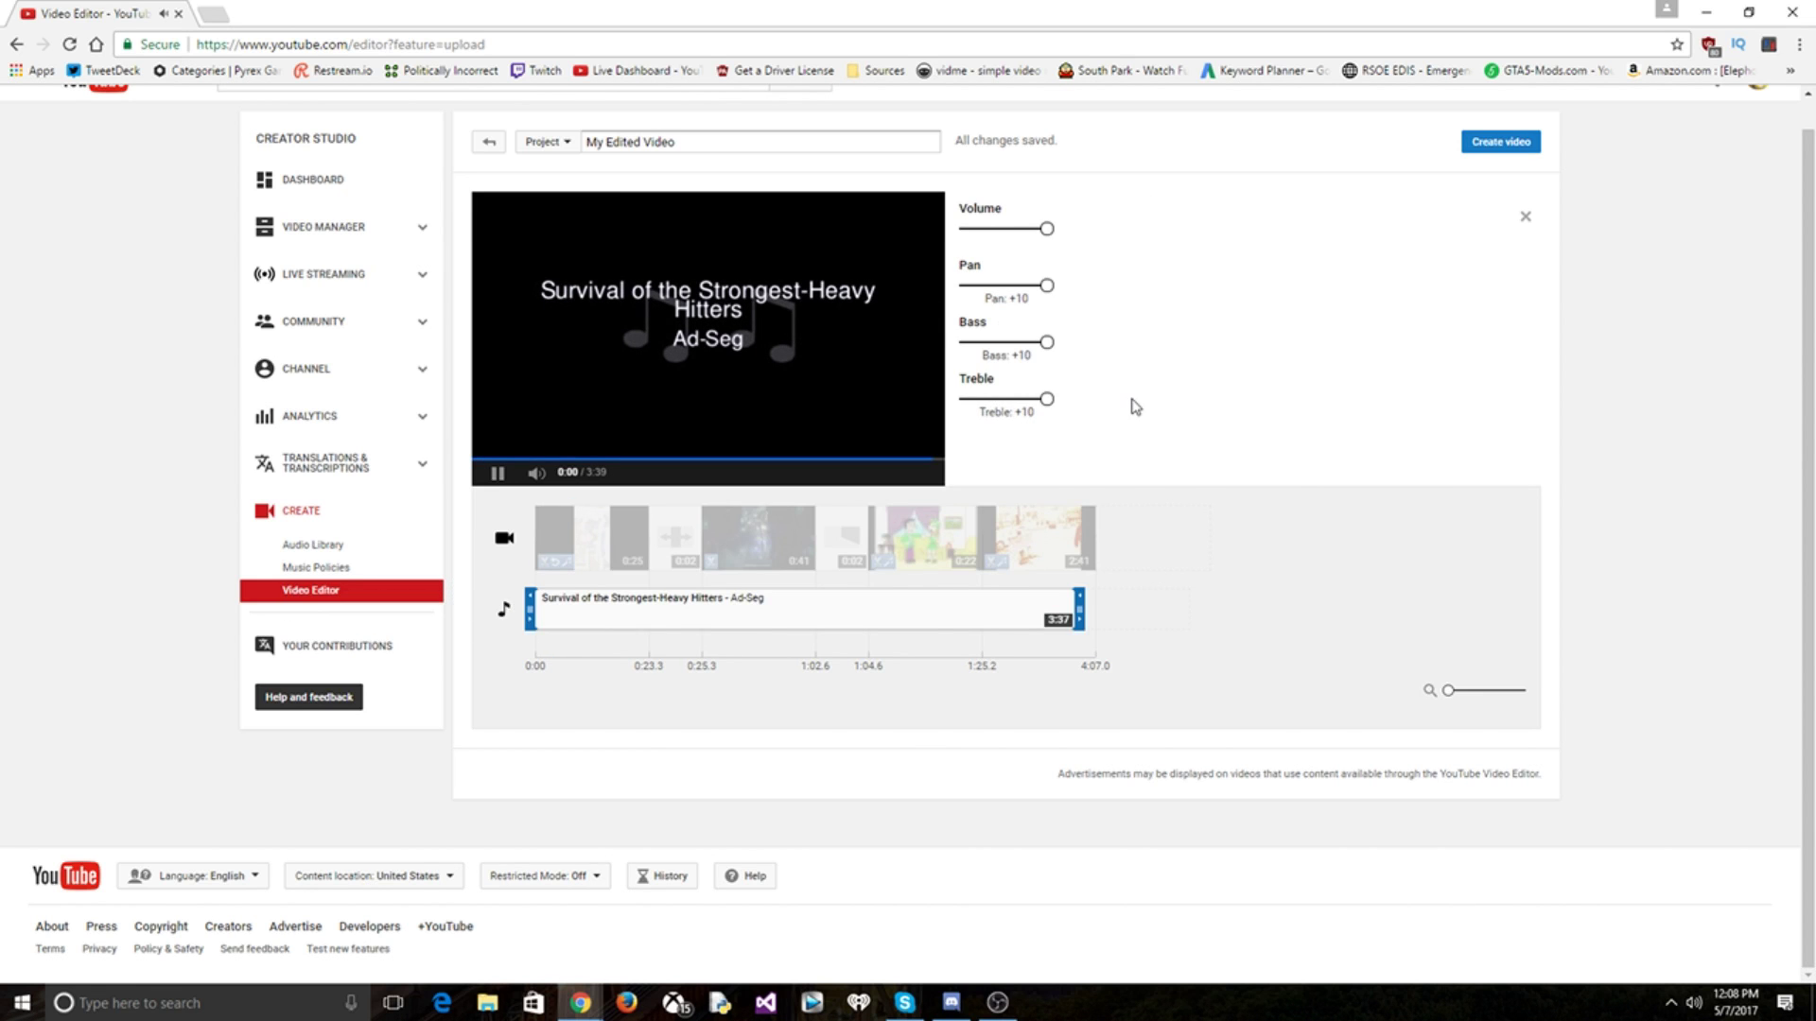
{"action": "left_click", "coordinate": [530, 543]}
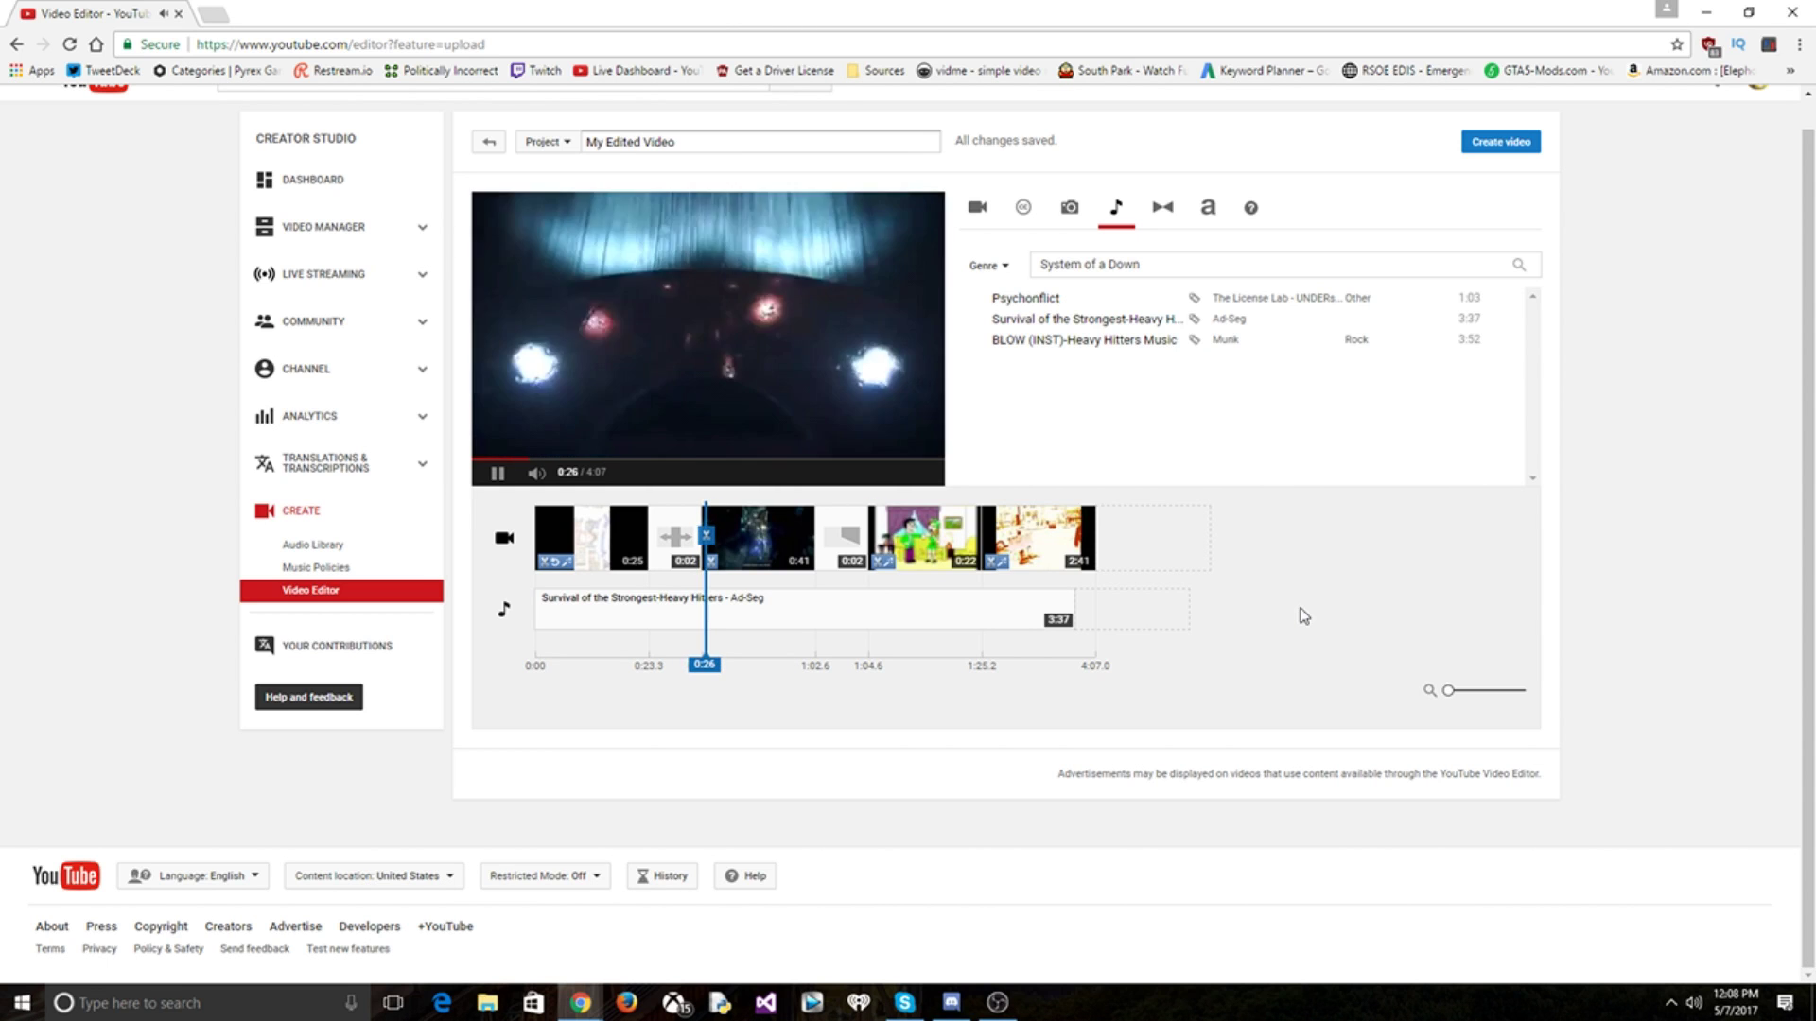
{"action": "left_click", "coordinate": [773, 613]}
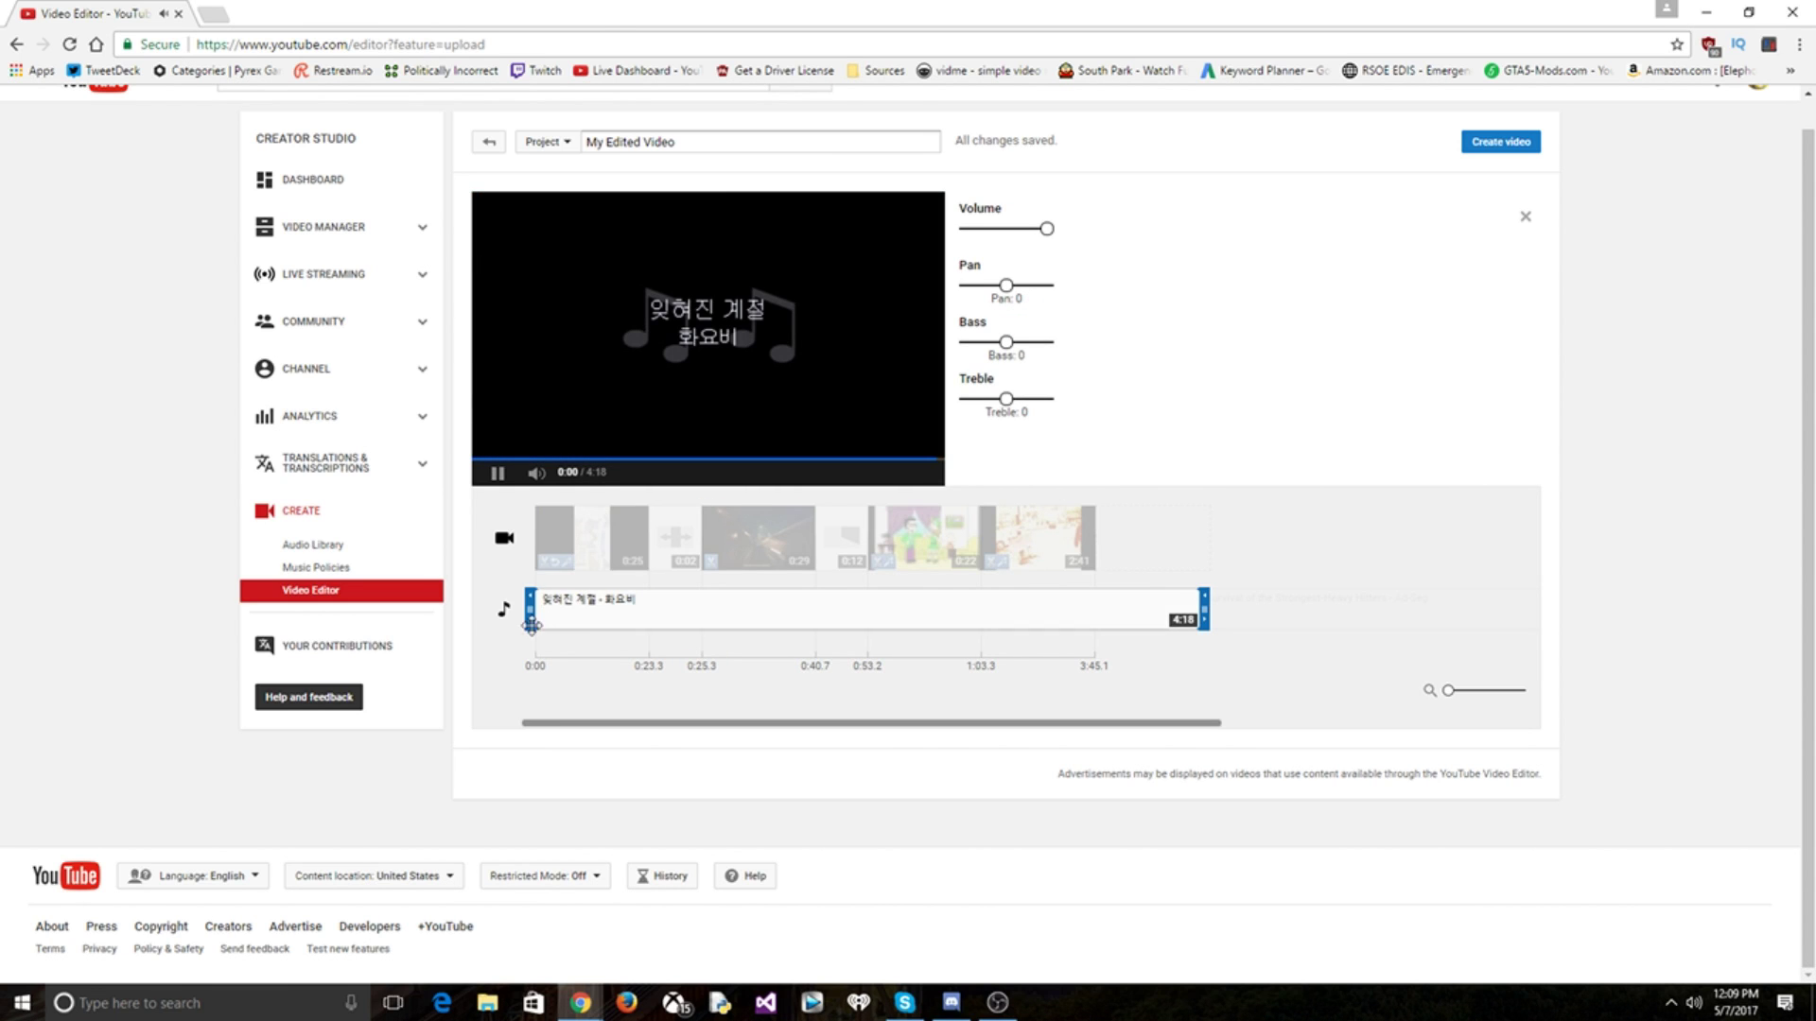
{"action": "left_click", "coordinate": [1526, 217]}
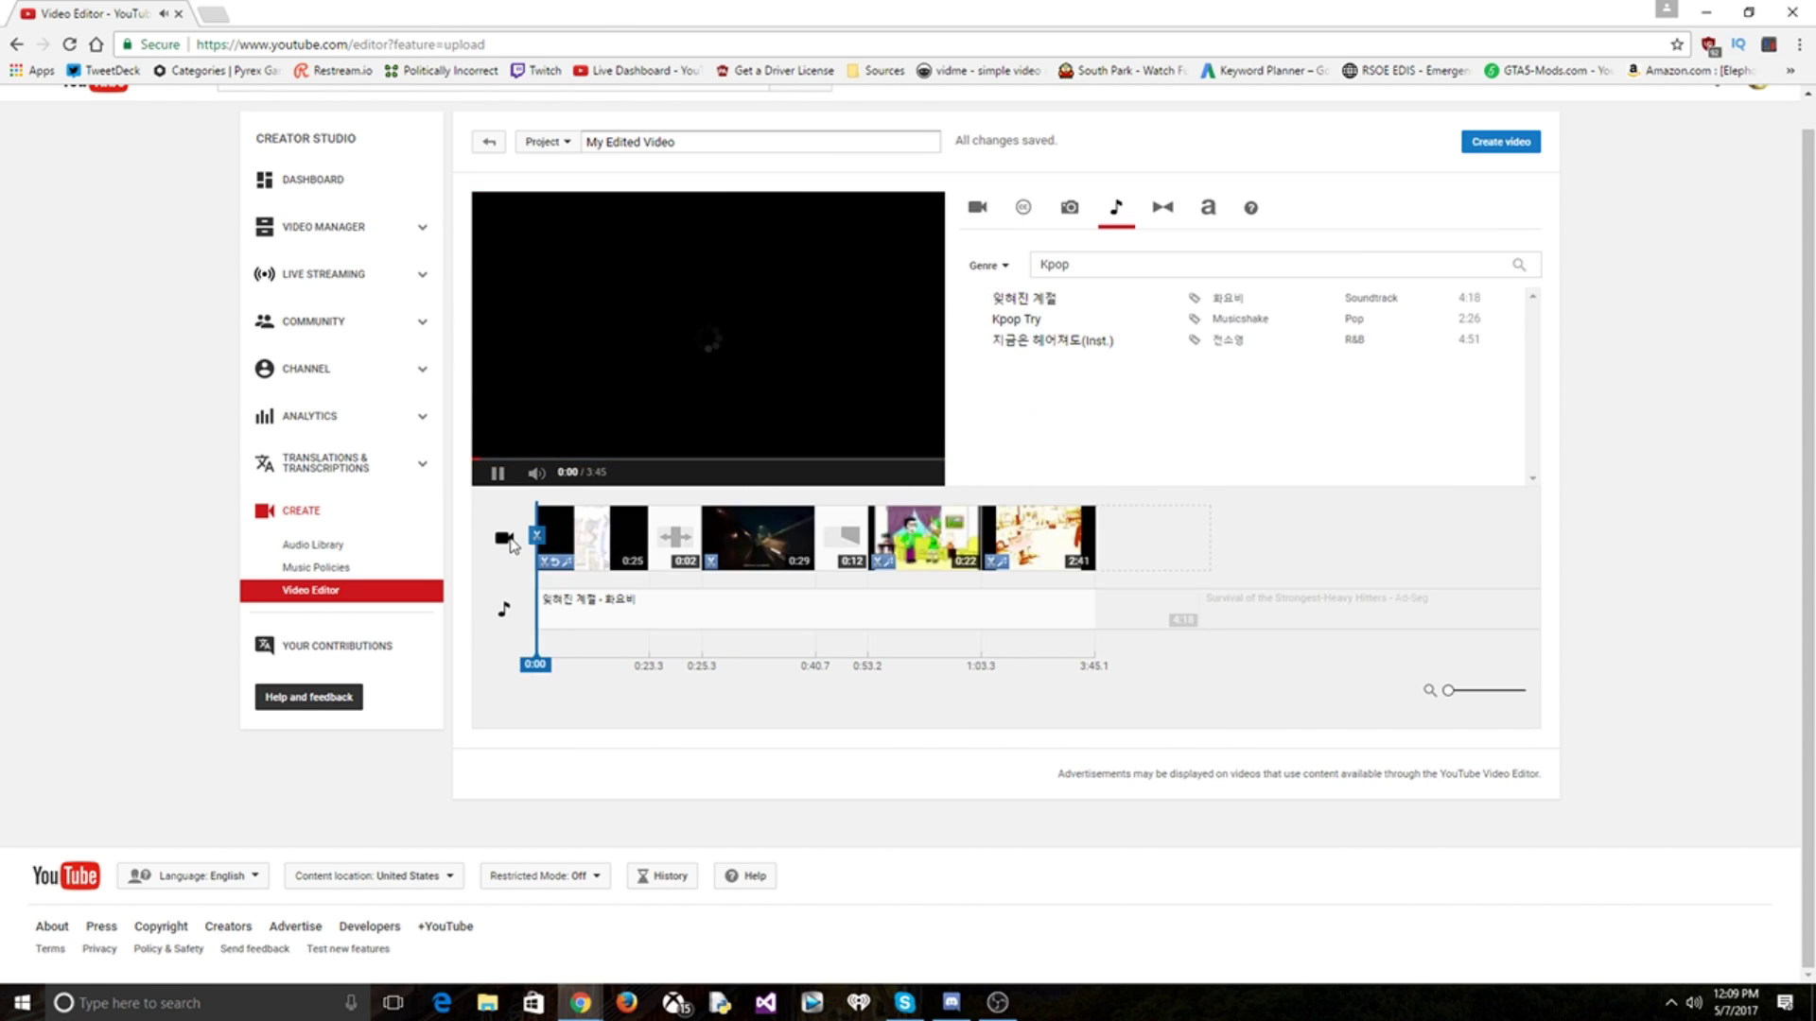
Caption the first clip asking viewers to like, rate 5 stars and have a good day.
{"action": "left_click", "coordinate": [1222, 225]}
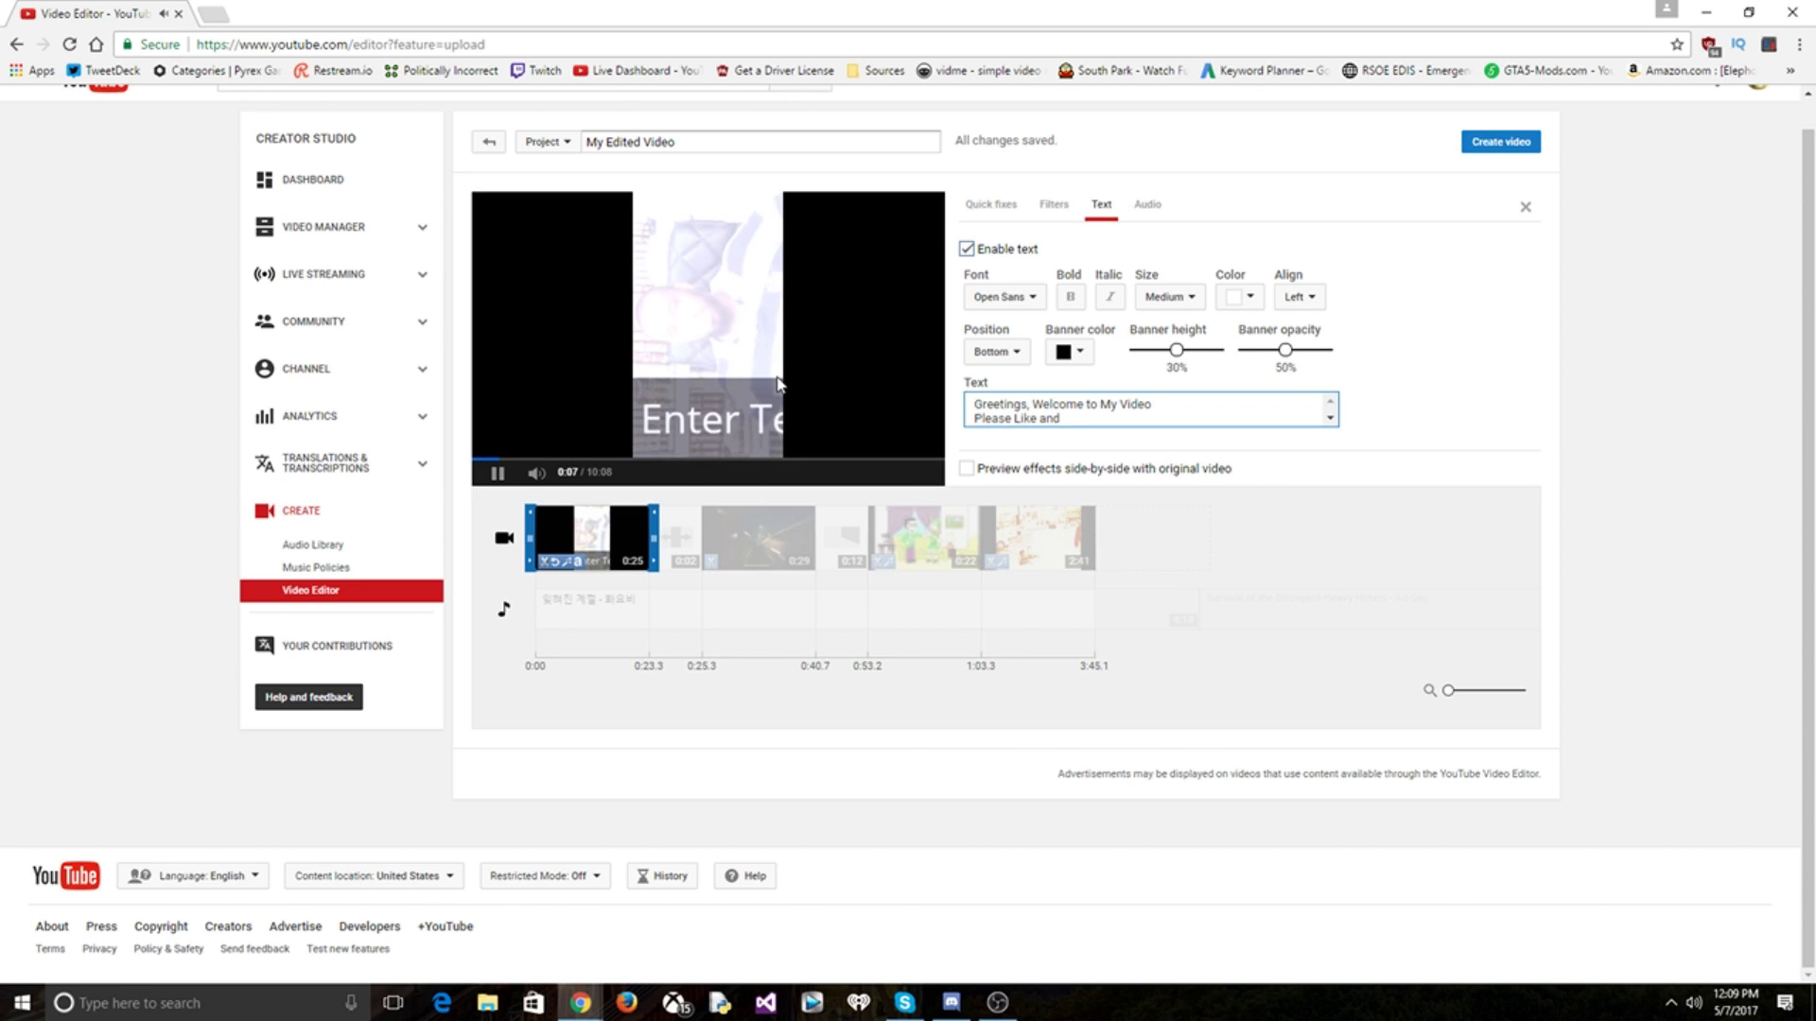
{"action": "type", "text": "Rate 5 Stars Thank you"}
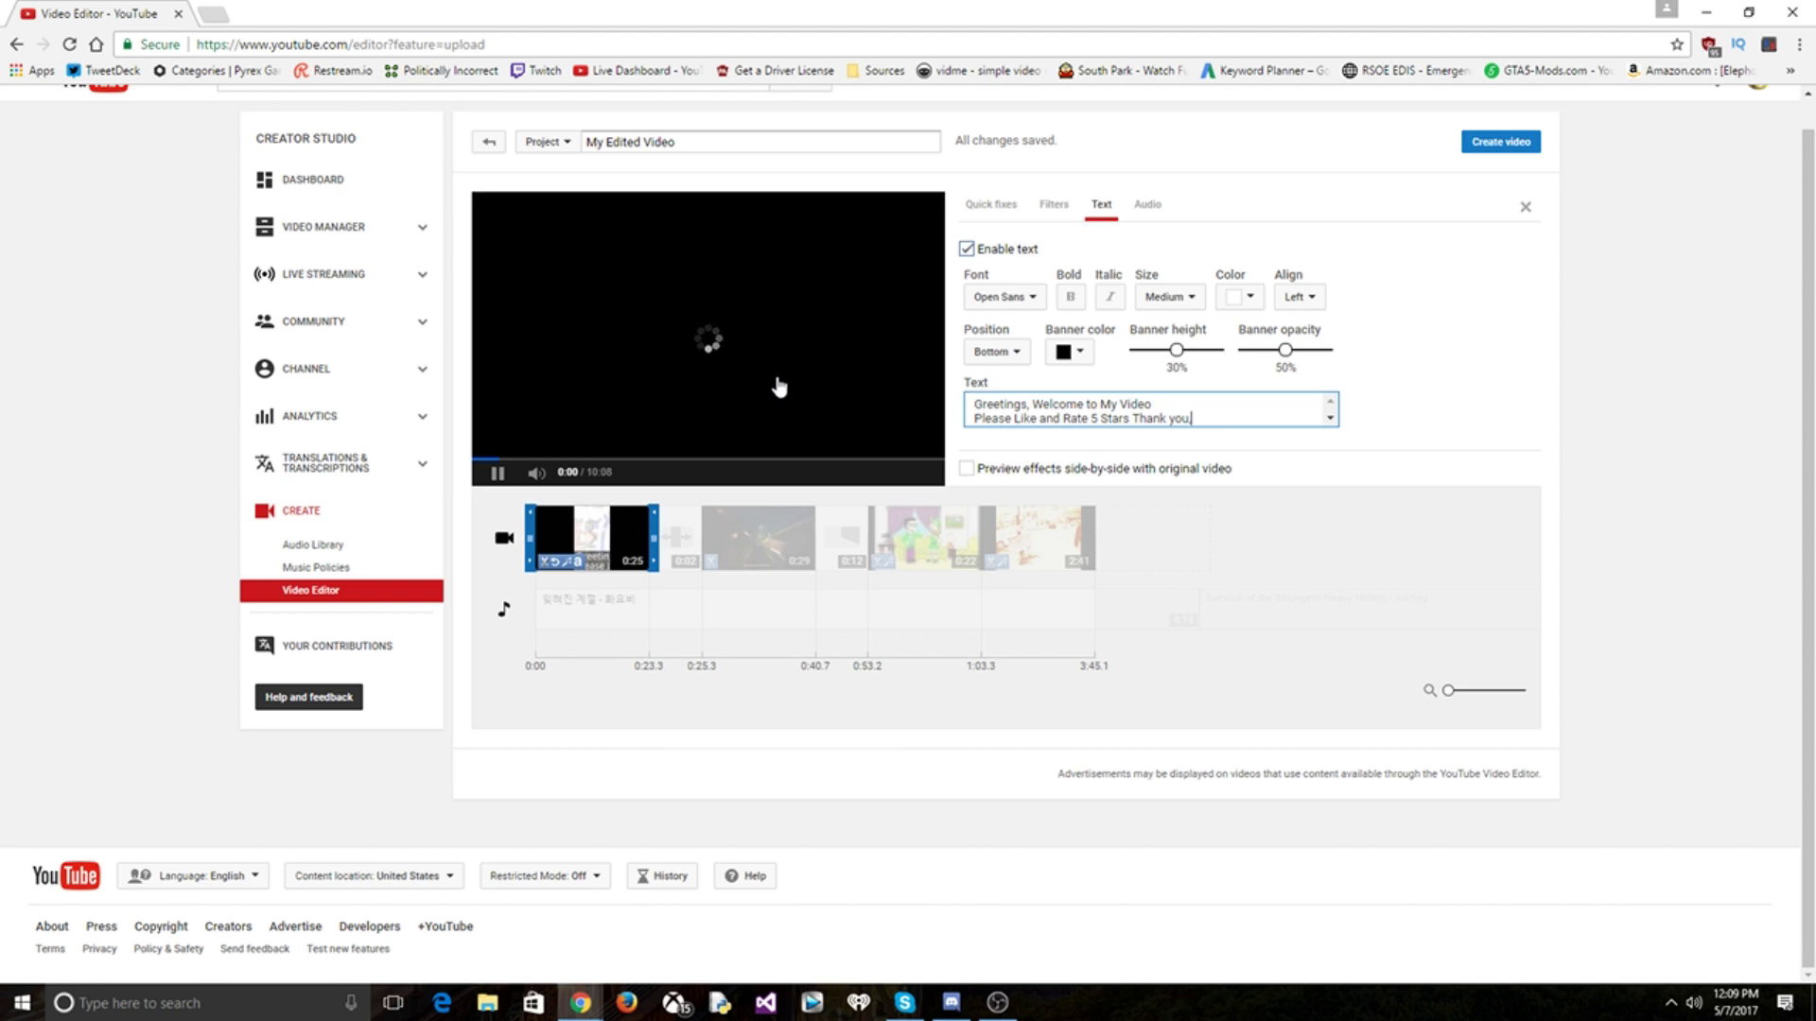
{"action": "type", "text": "Have a g"}
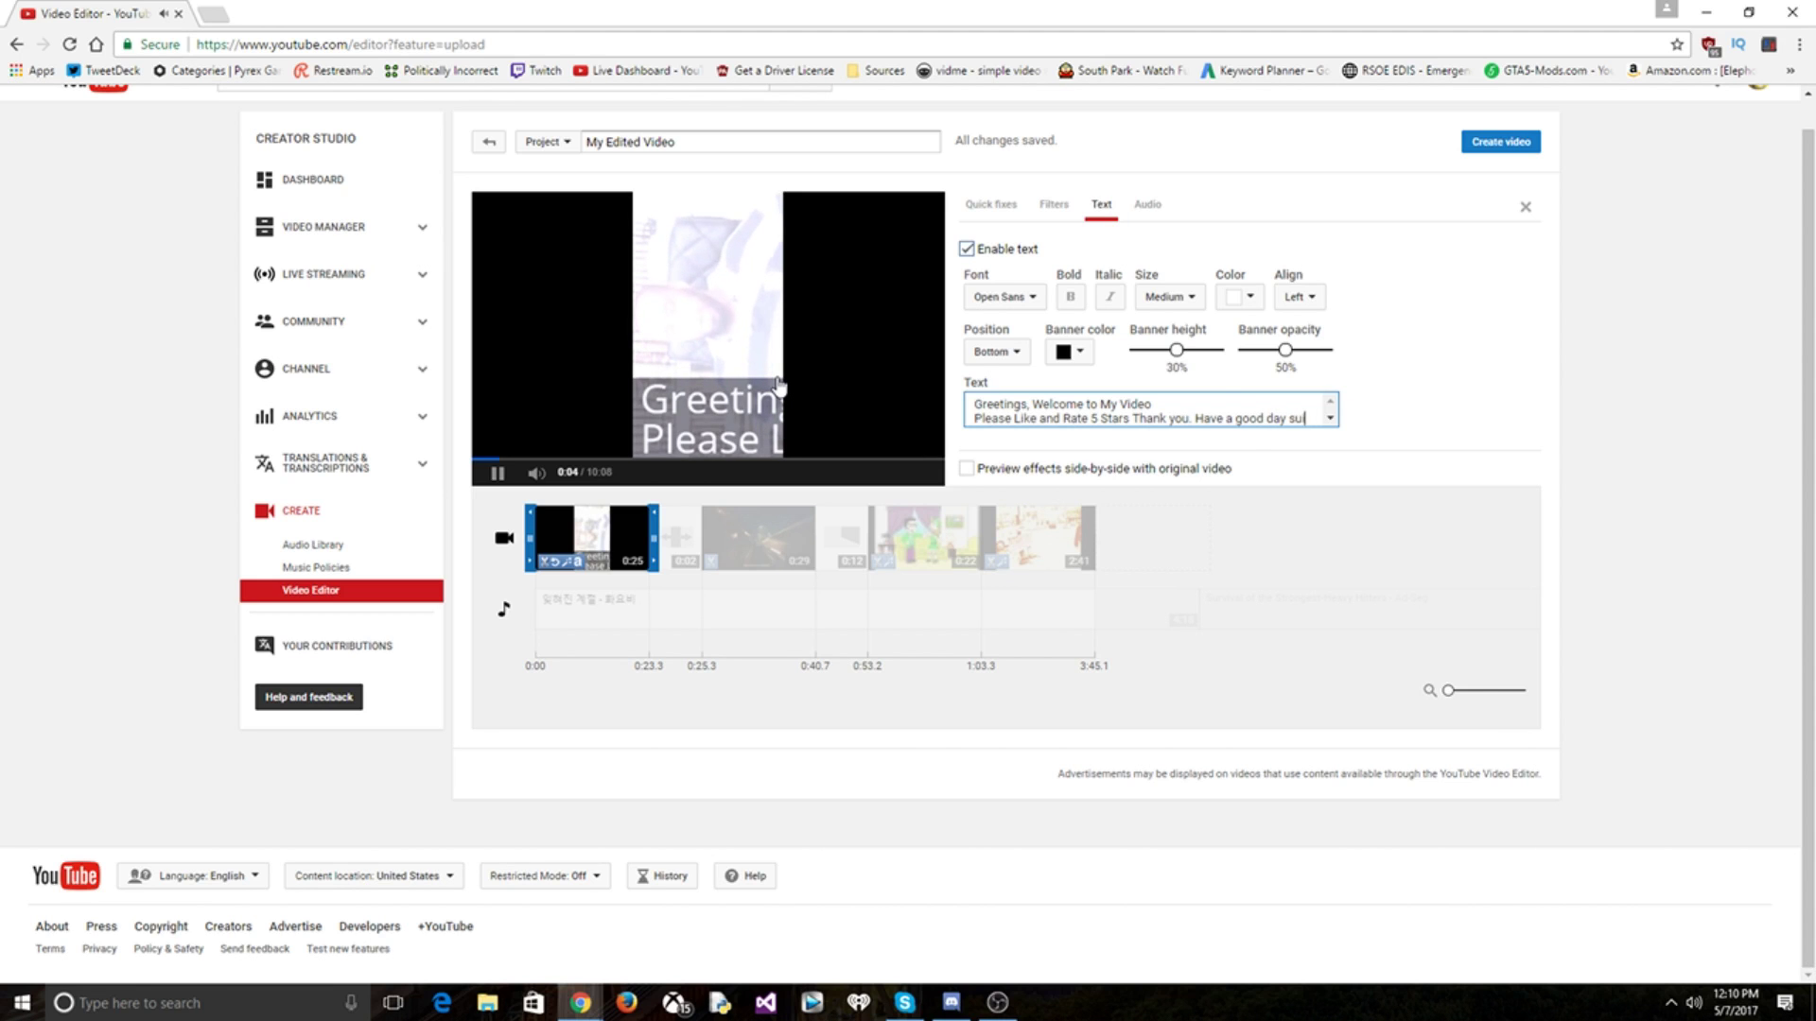
{"action": "type", "text": "ood day sir/mad"}
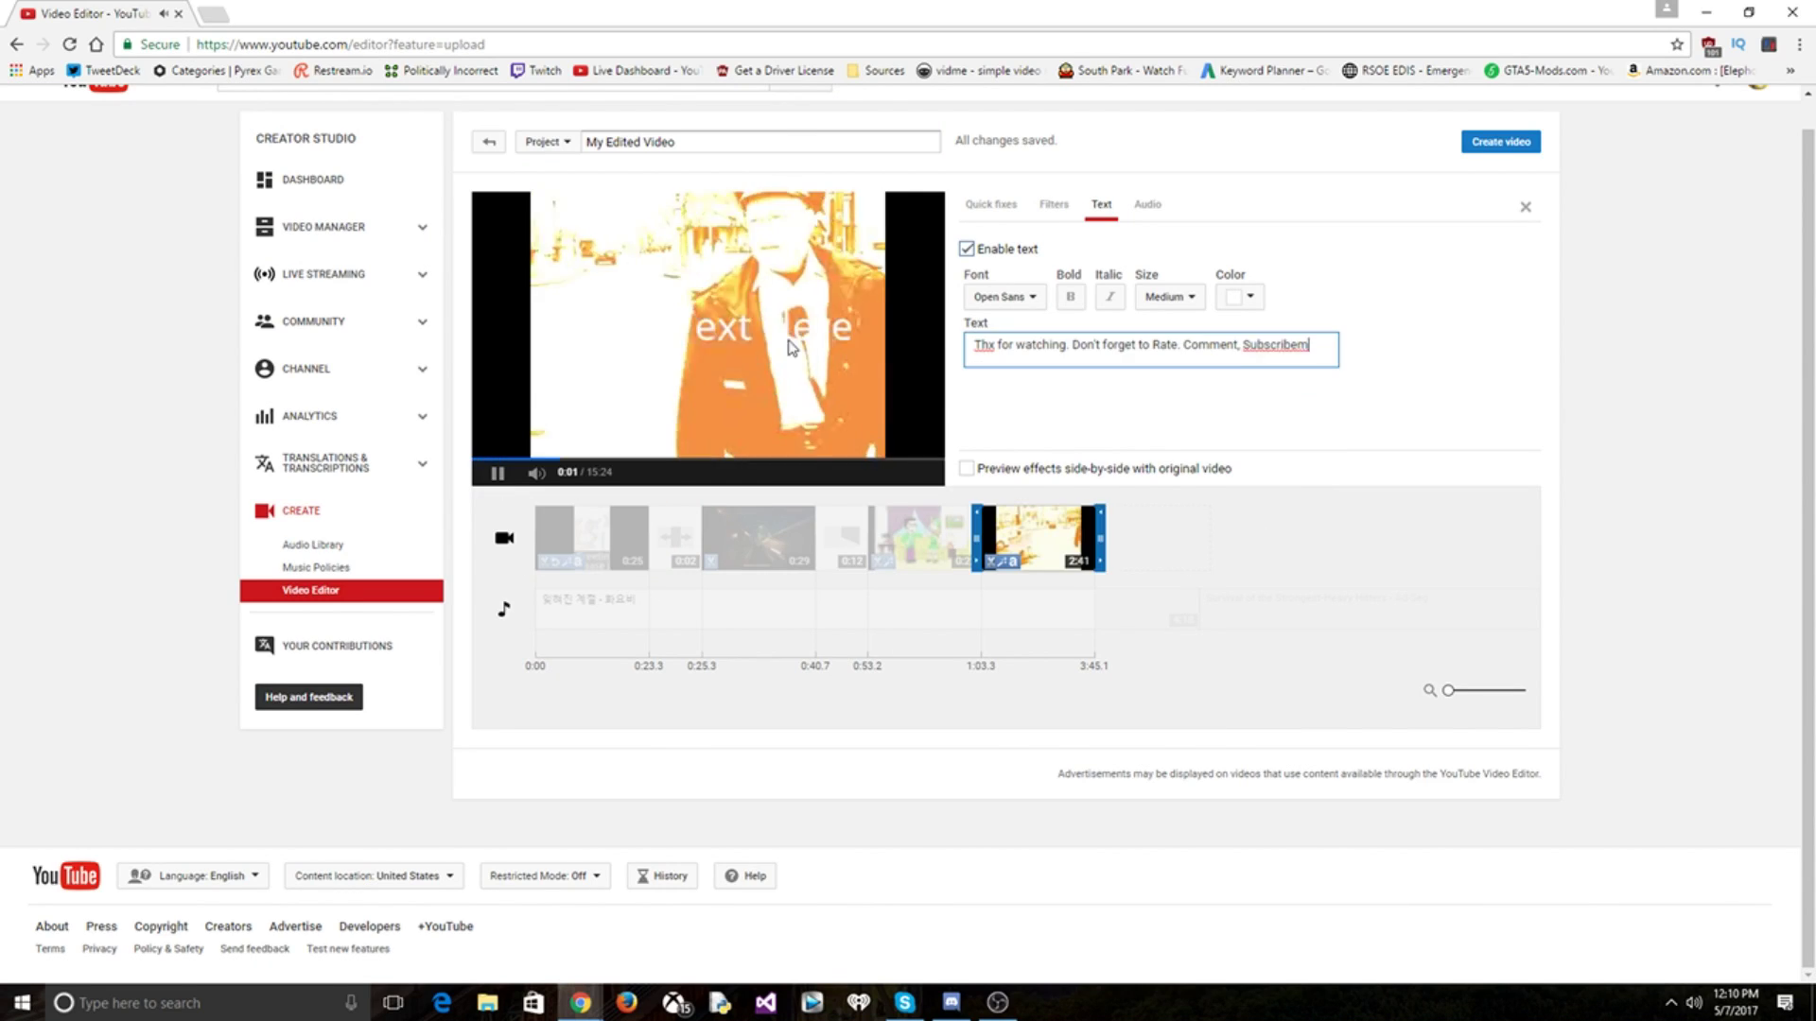
Finish the outro caption: rate 5 stars, thank you, and pay your bills on time.
{"action": "key", "text": "BackSpace"}
{"action": "type", "text": ", and"}
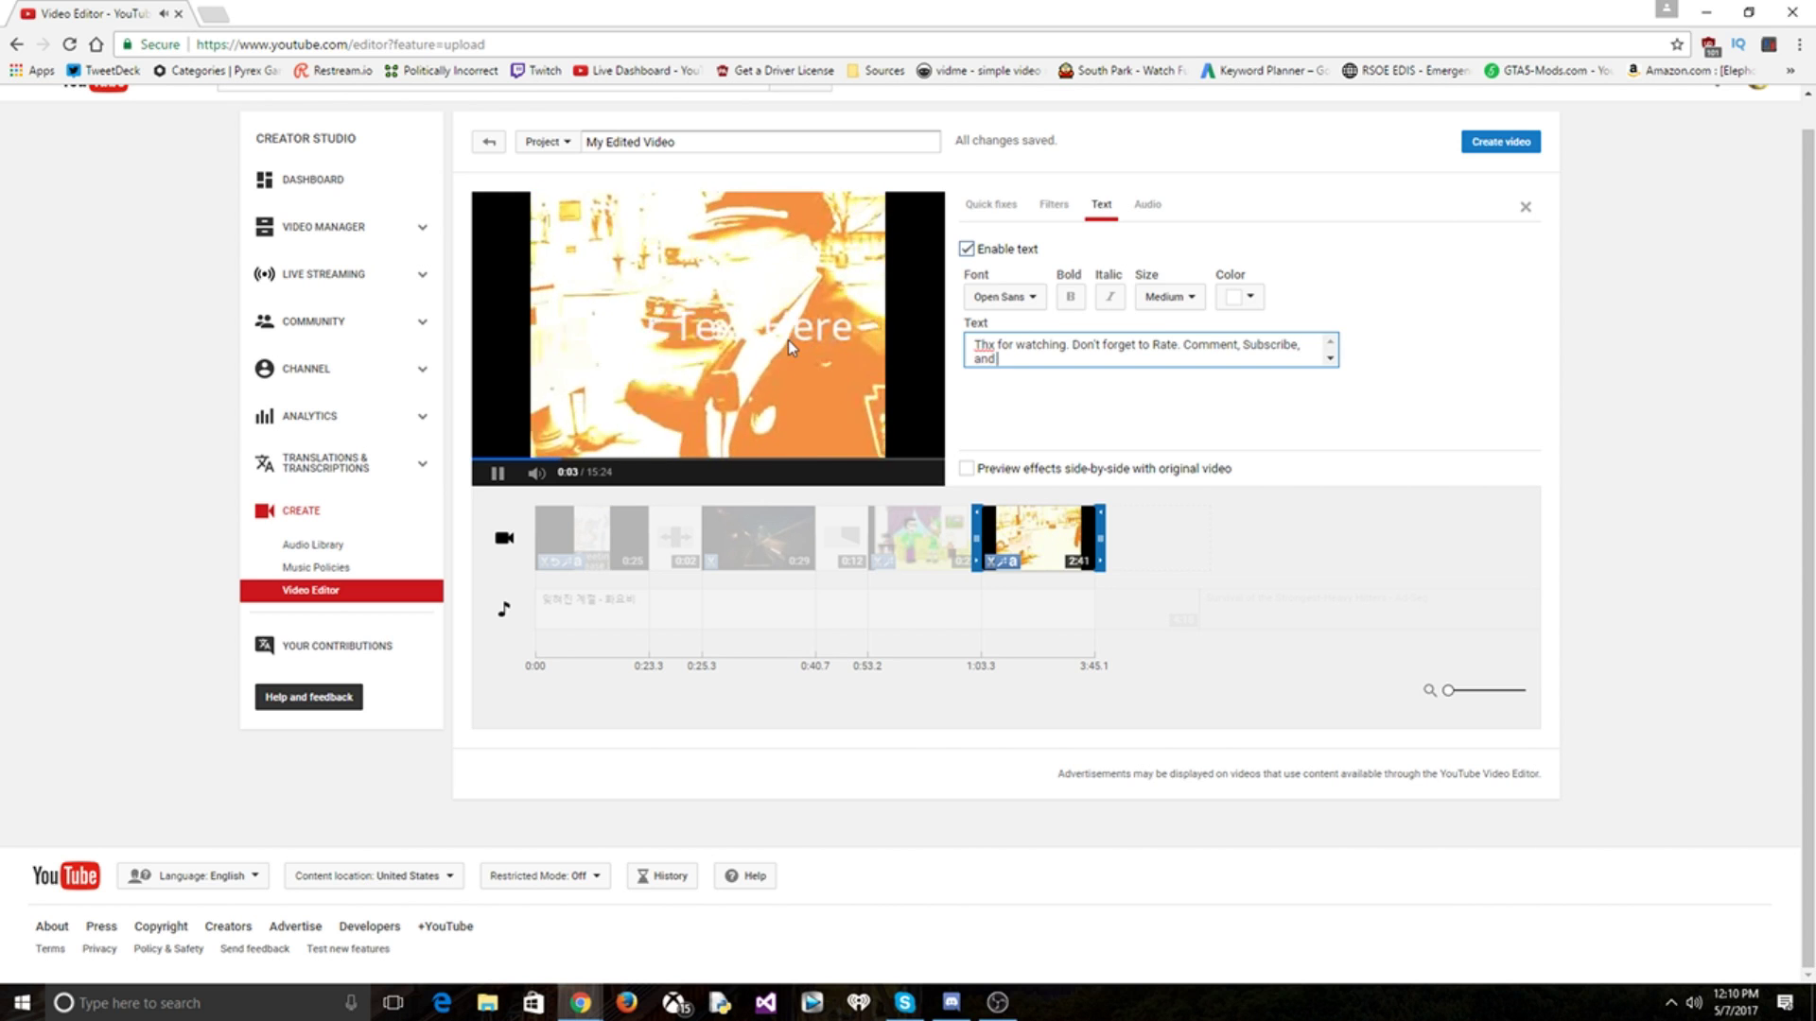
{"action": "type", "text": " rate 5 Sit"}
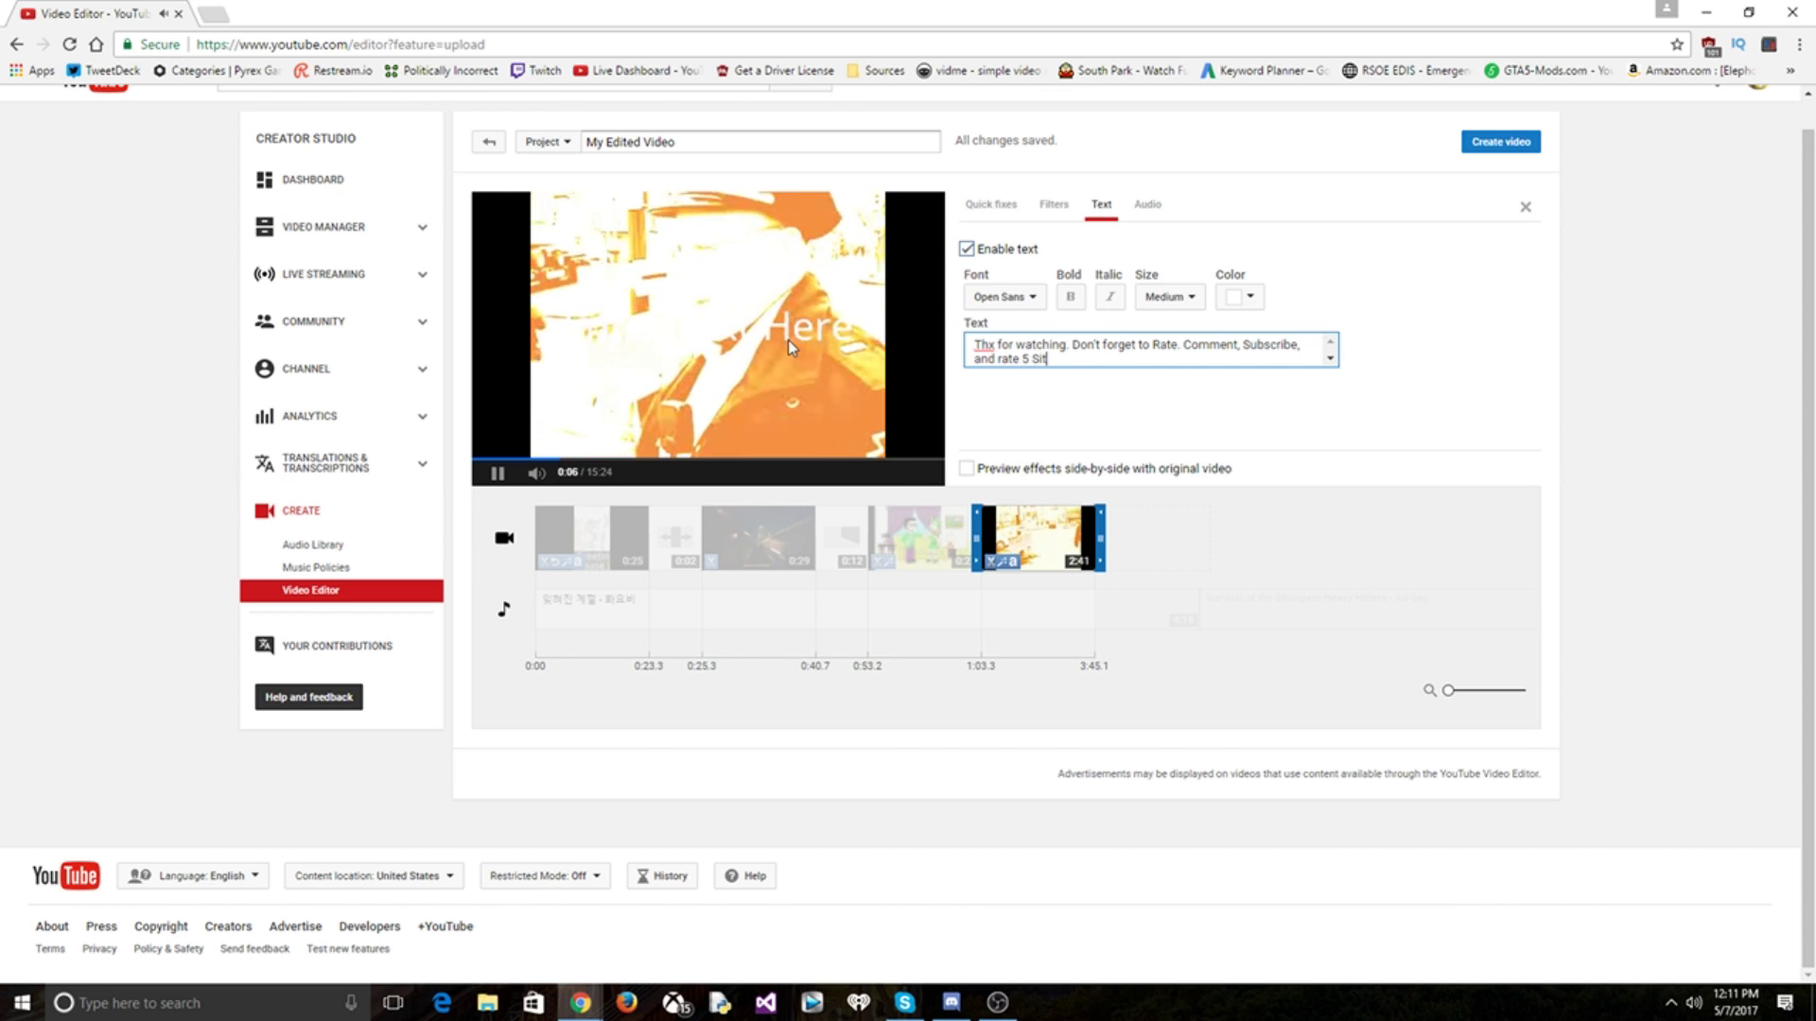
{"action": "key", "text": "BackSpace"}
{"action": "key", "text": "BackSpace"}
{"action": "type", "text": "tars Than"}
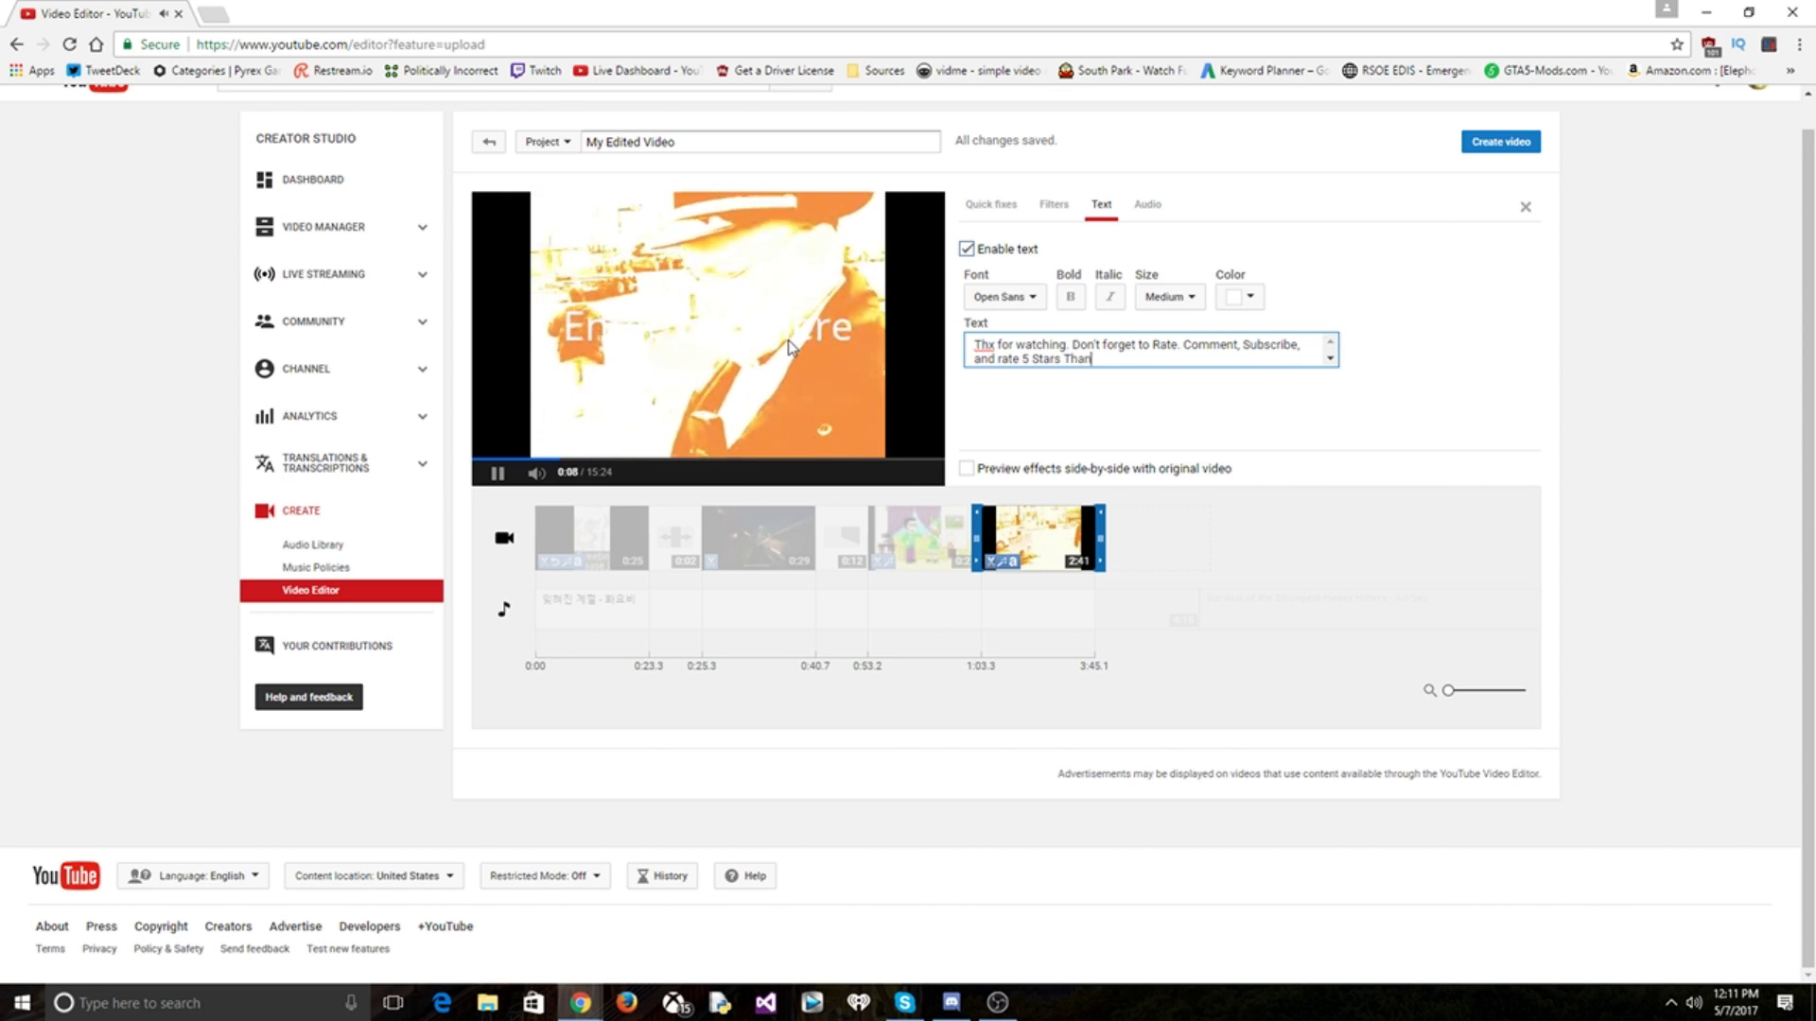
{"action": "type", "text": "k you have a"}
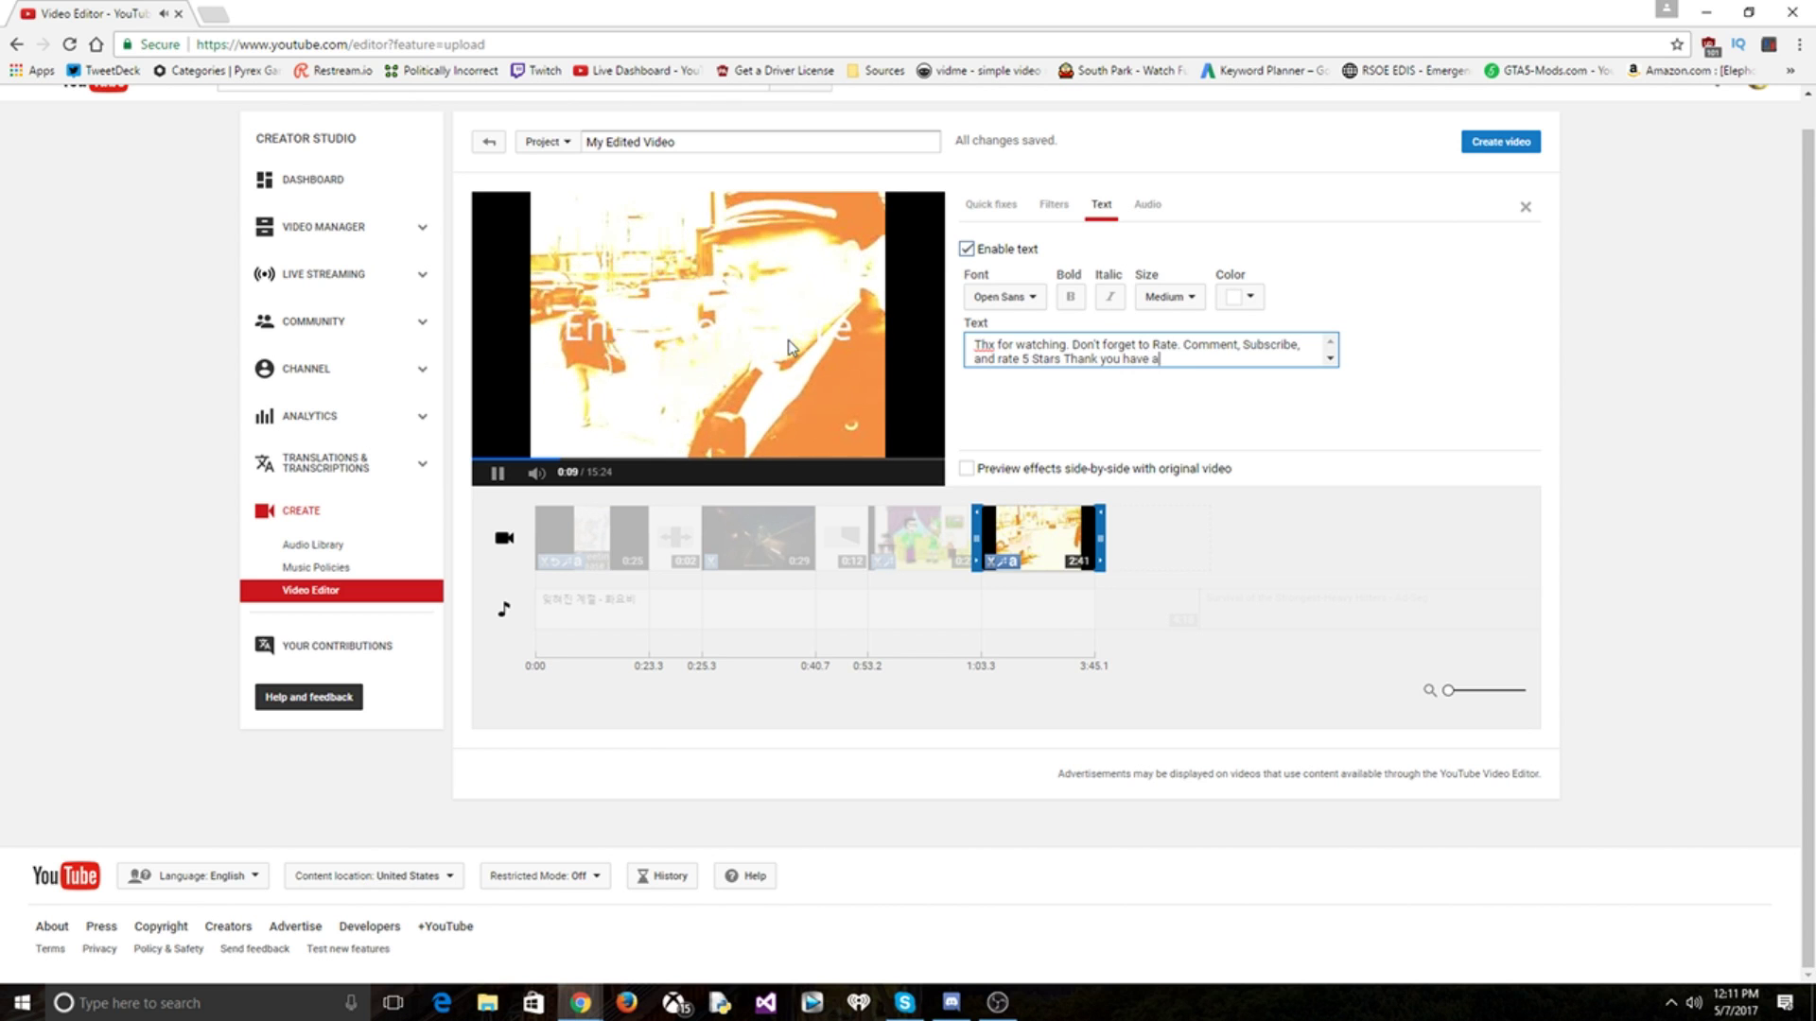
{"action": "type", "text": " good day day"}
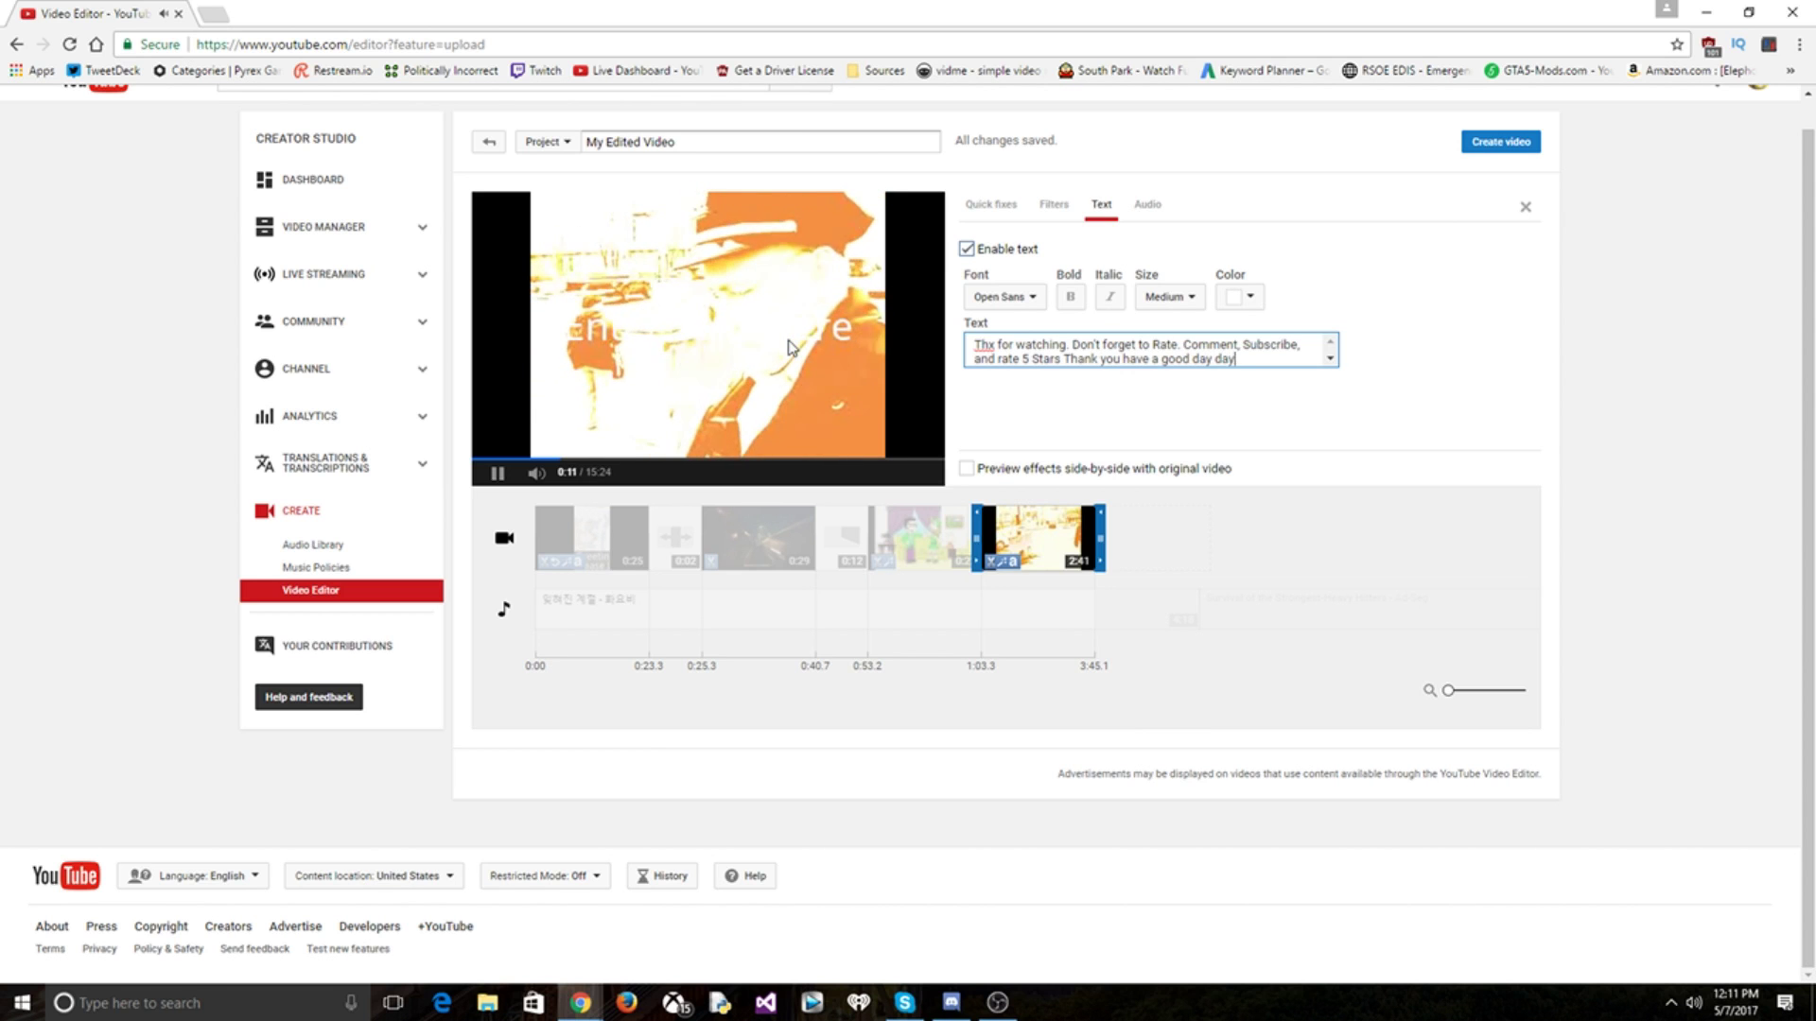
{"action": "key", "text": "BackSpace"}
{"action": "key", "text": "BackSpace"}
{"action": "key", "text": "BackSpace"}
{"action": "type", "text": "dont forget t"}
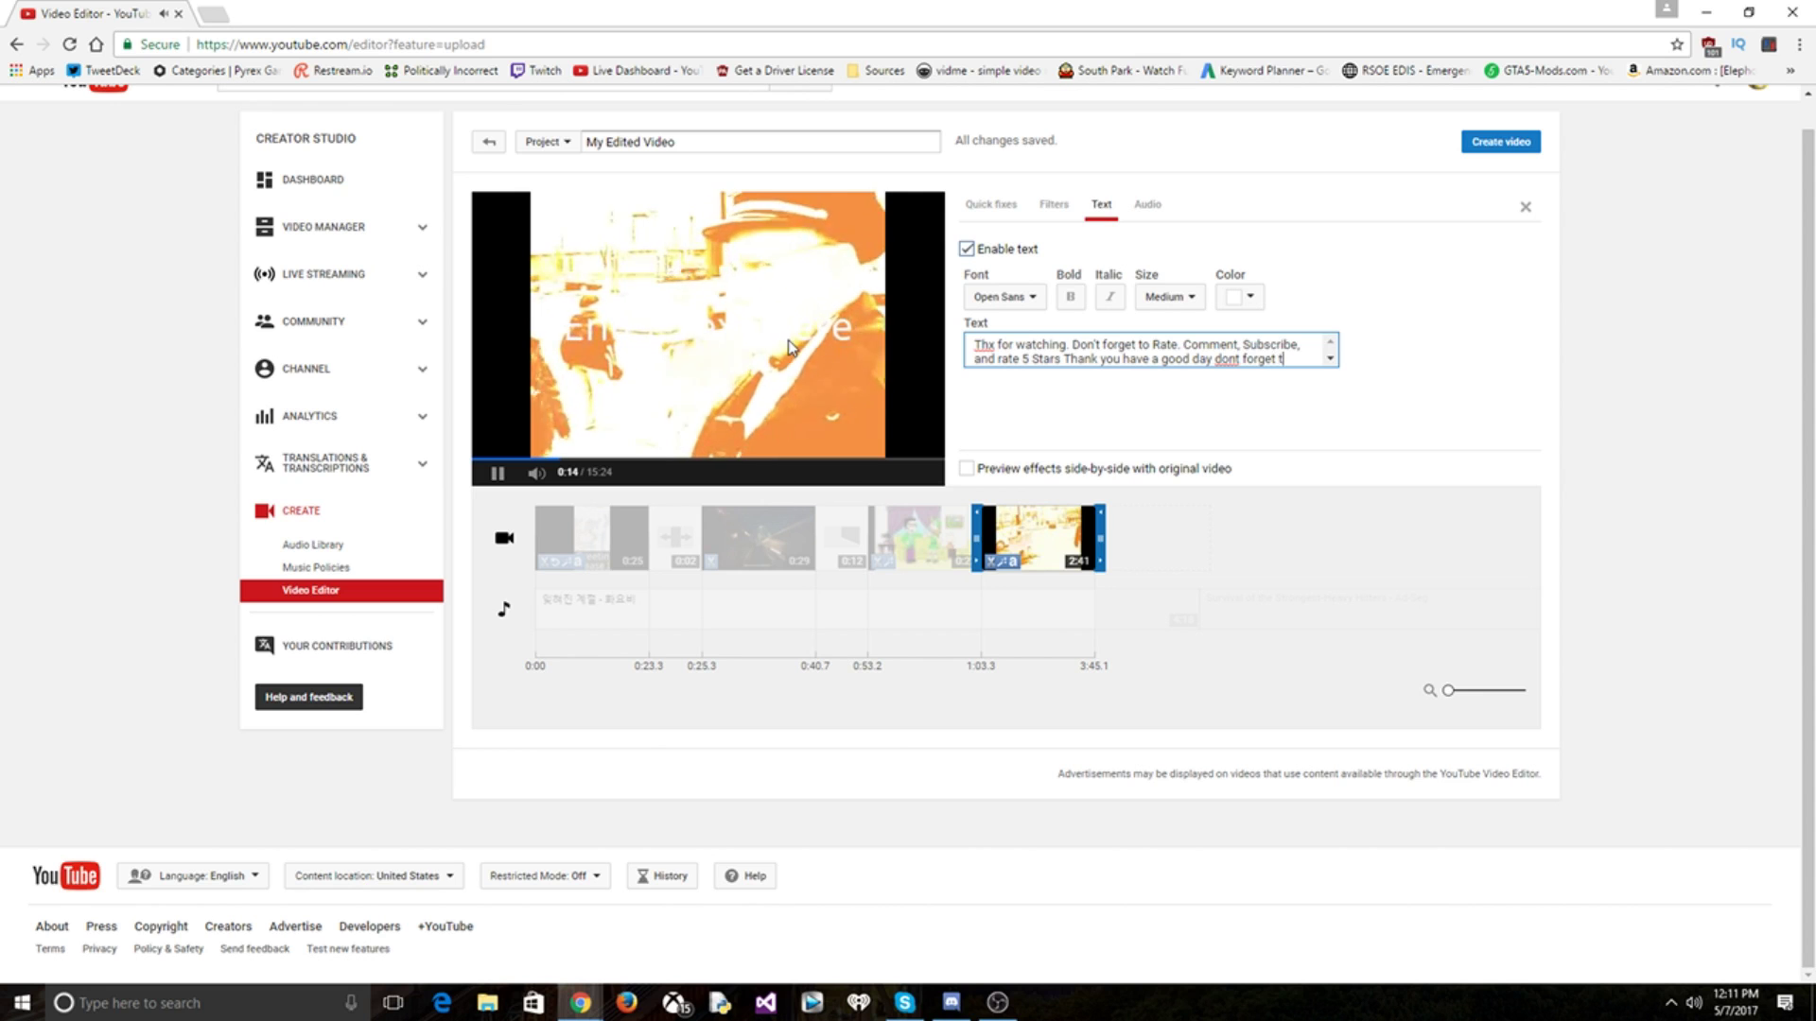
{"action": "type", "text": "o"}
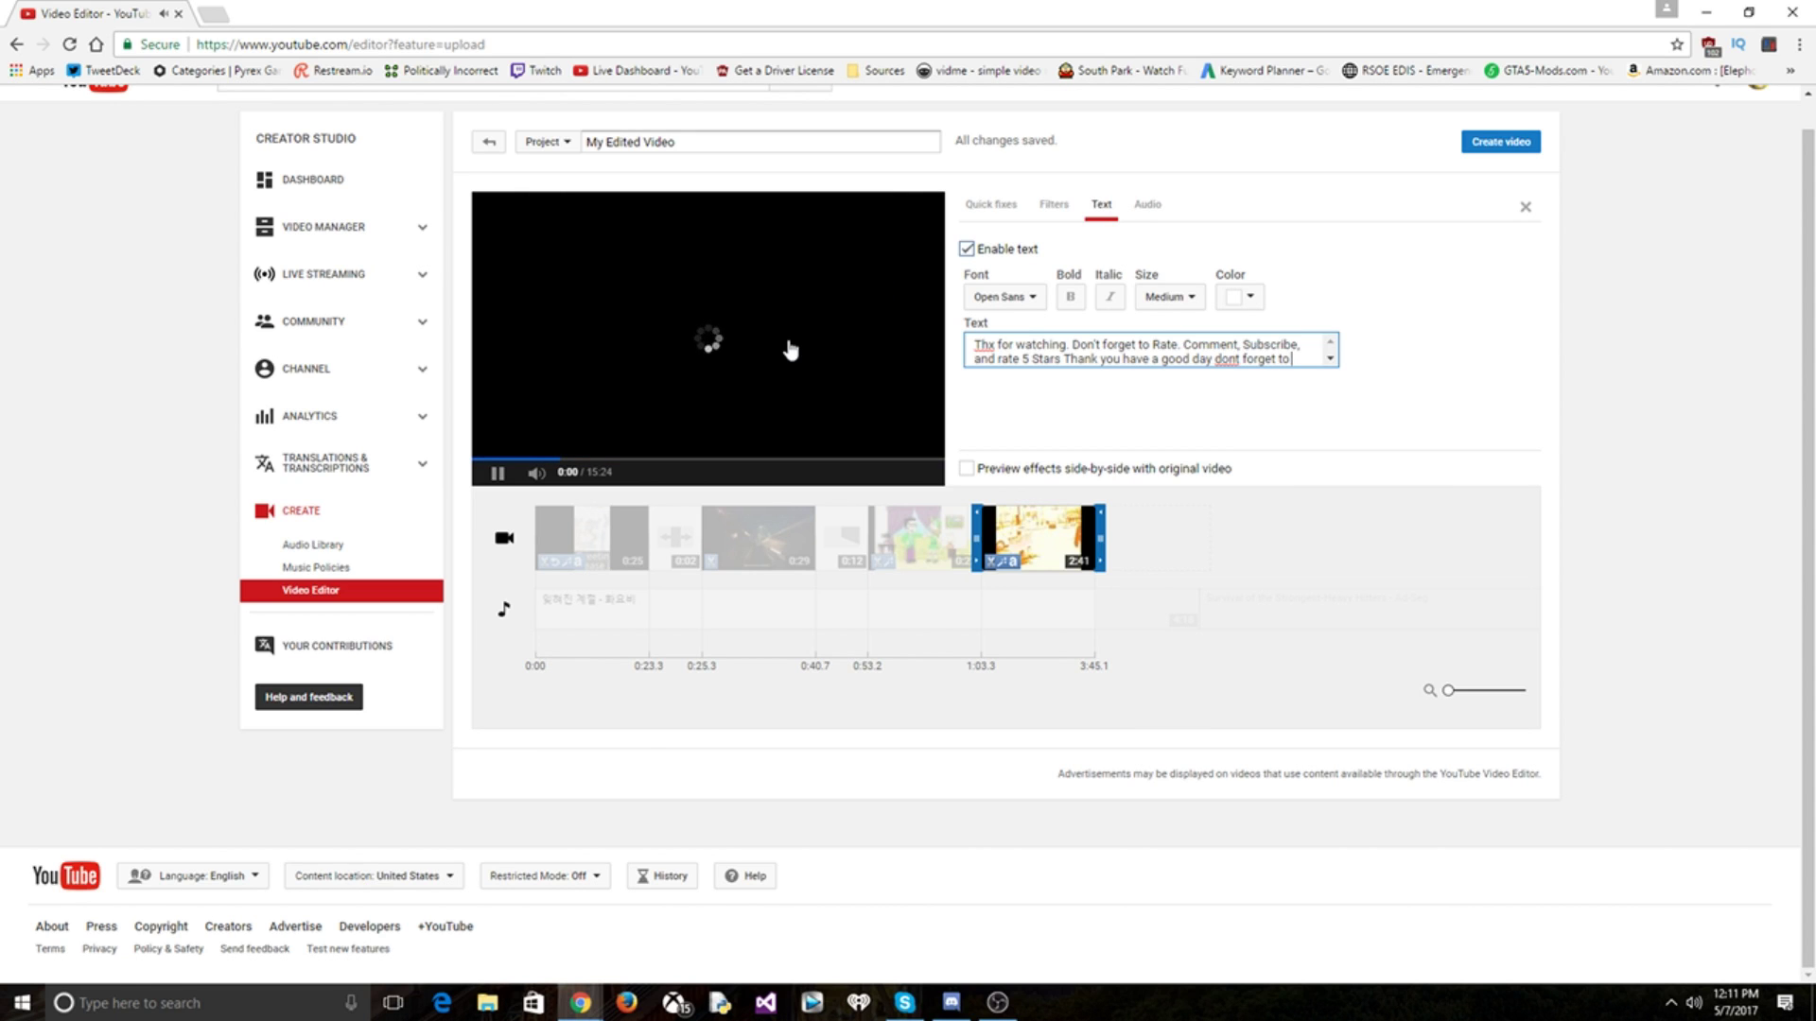
{"action": "type", "text": " pay"}
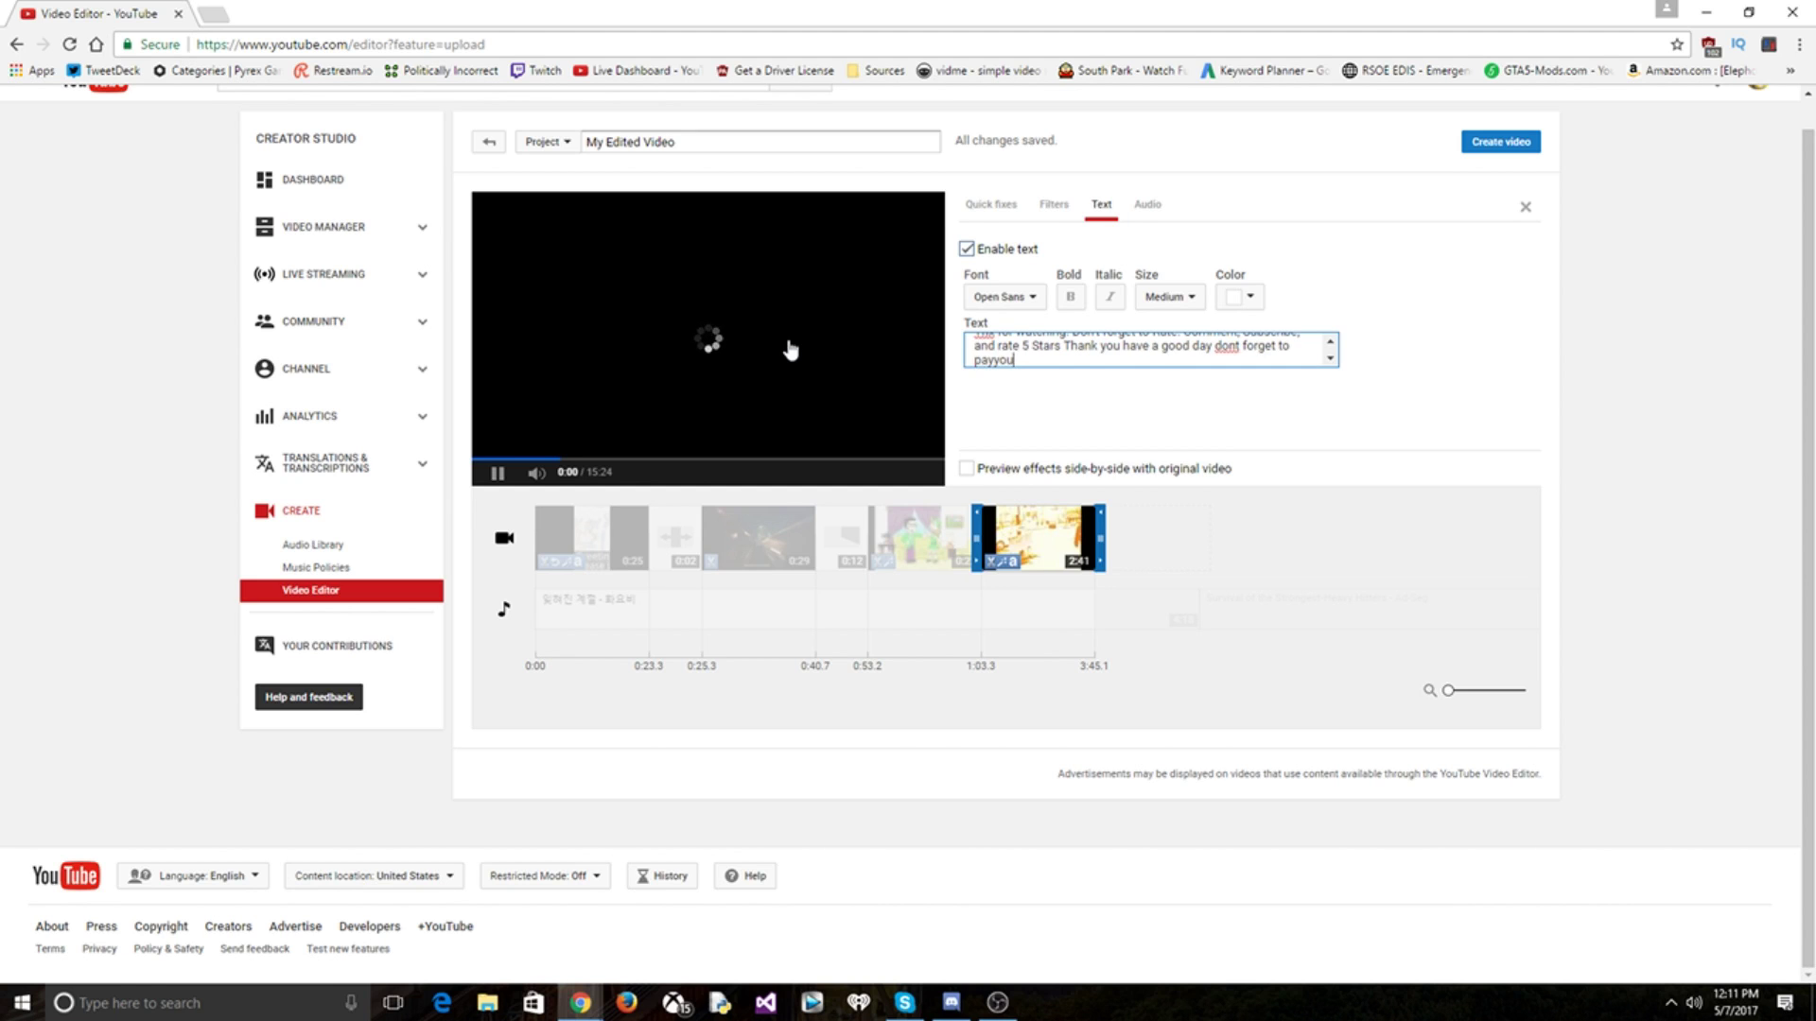
{"action": "type", "text": " you"}
{"action": "type", "text": "r bills on time s"}
{"action": "type", "text": "o you dont g"}
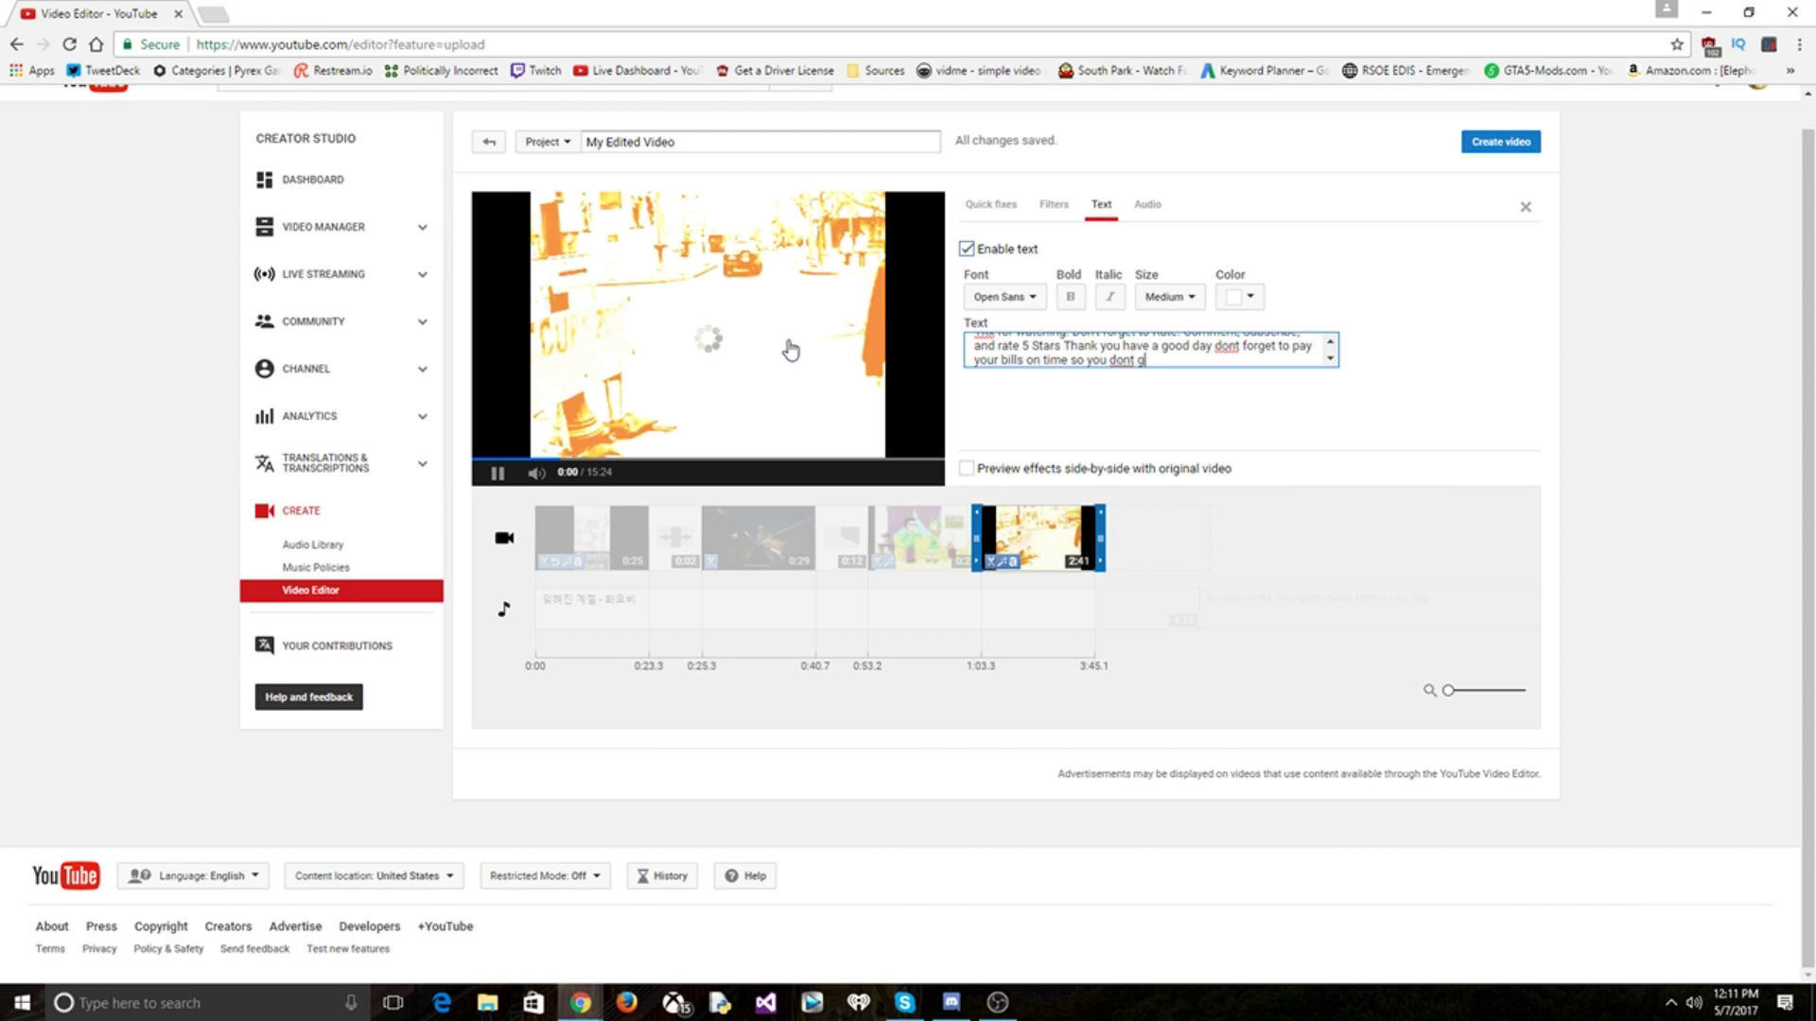
{"action": "type", "text": "et your electi"}
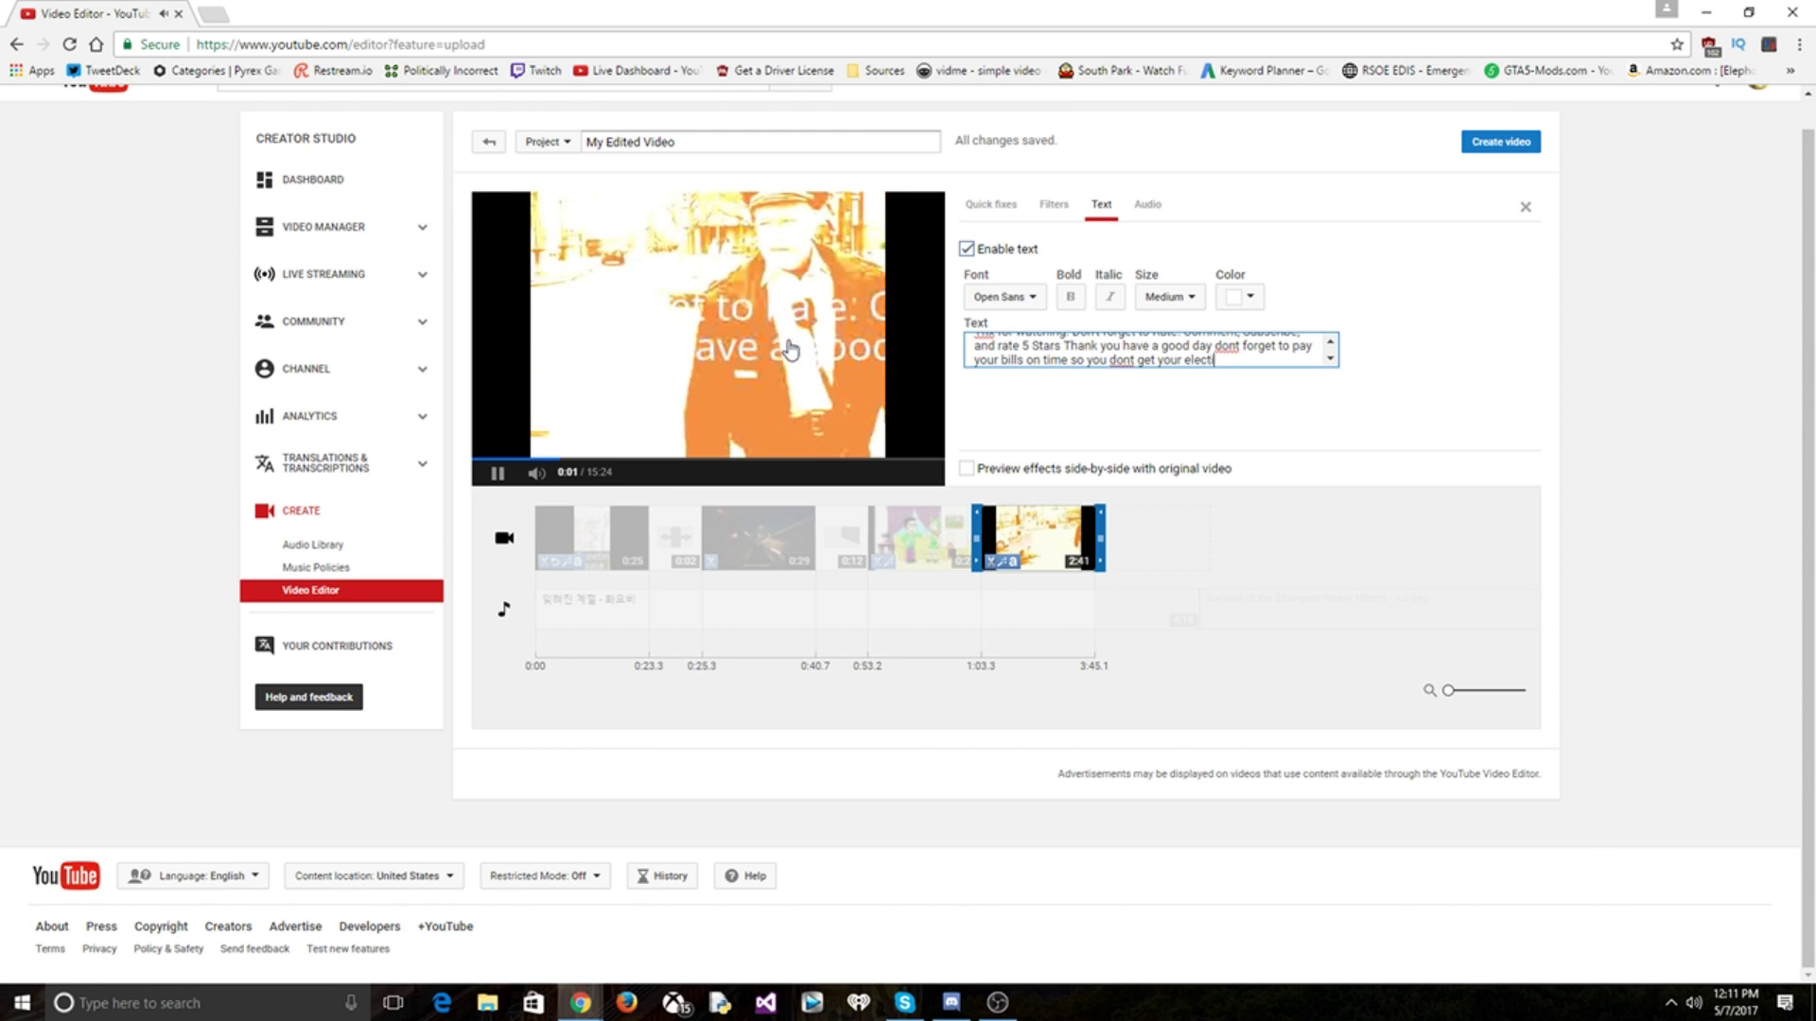
{"action": "type", "text": "city taken down and you cant watch more of my videos. :("}
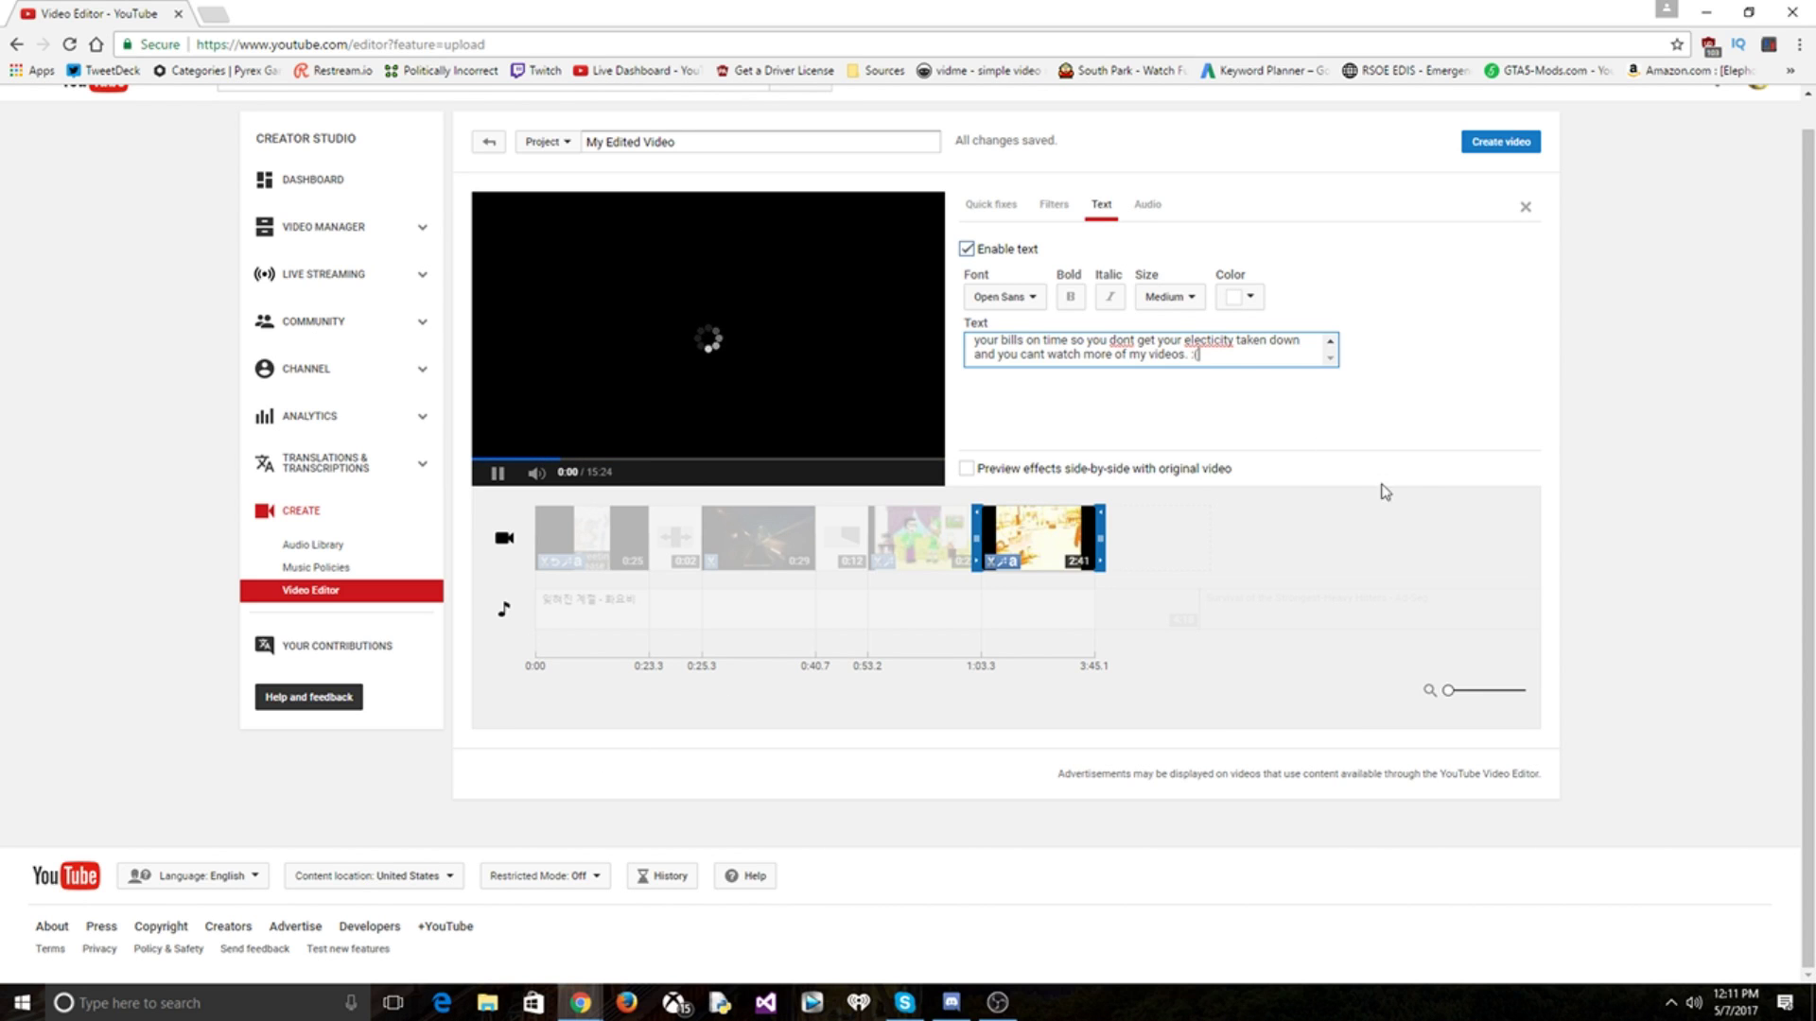
Deselect the outro clip and create the video 'My Edited Video'.
{"action": "left_click", "coordinate": [1169, 540]}
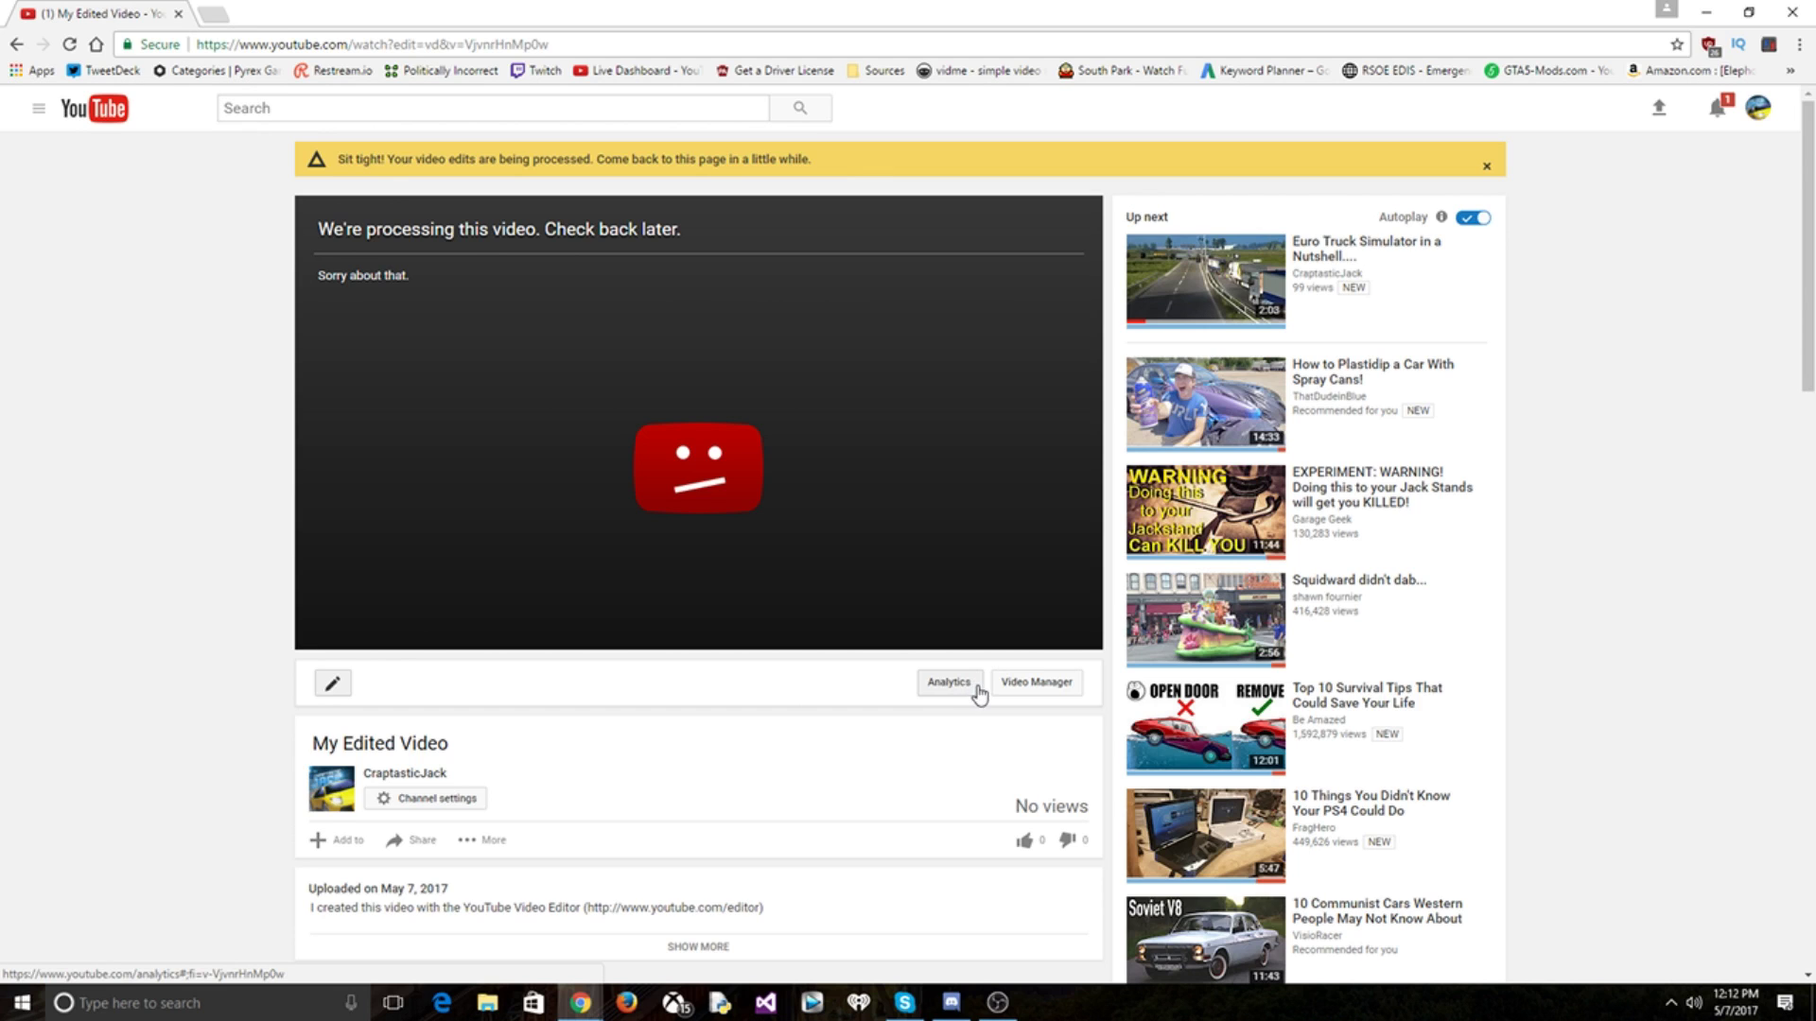
From the channel page, play the May 4, 2017 'My Edited Video' in full screen.
{"action": "left_click", "coordinate": [402, 775]}
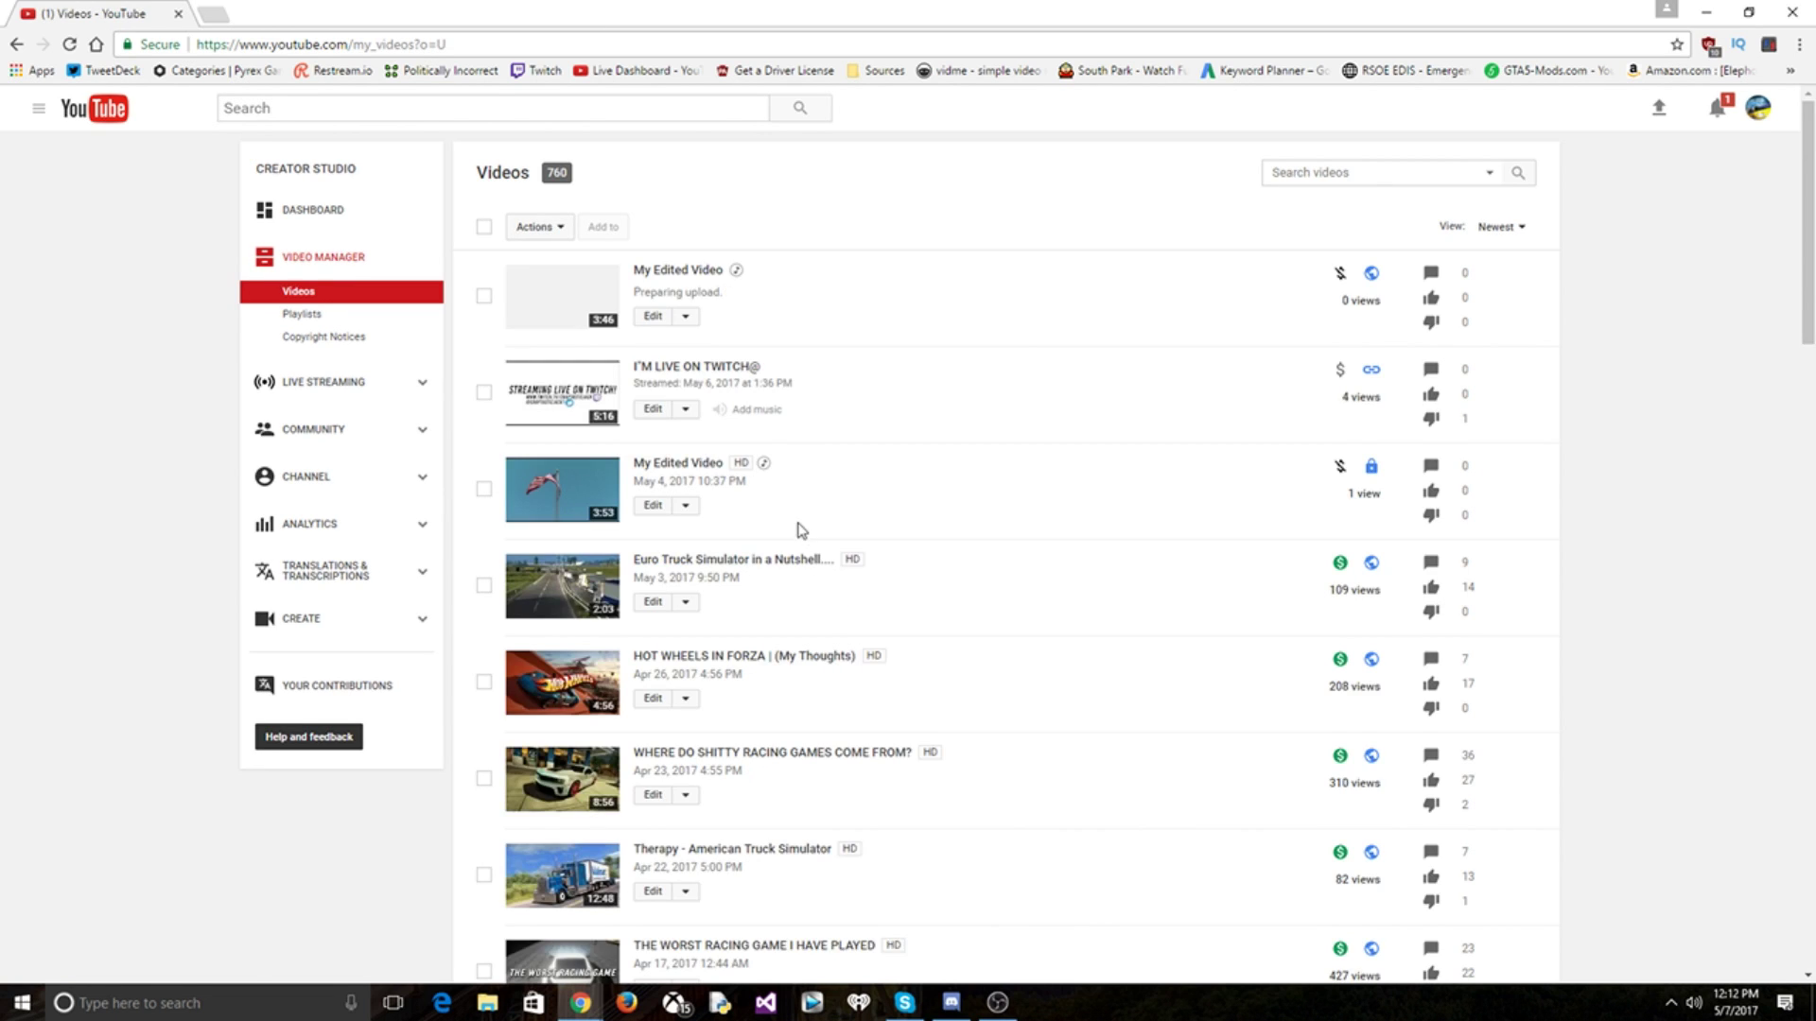
{"action": "left_click", "coordinate": [548, 512]}
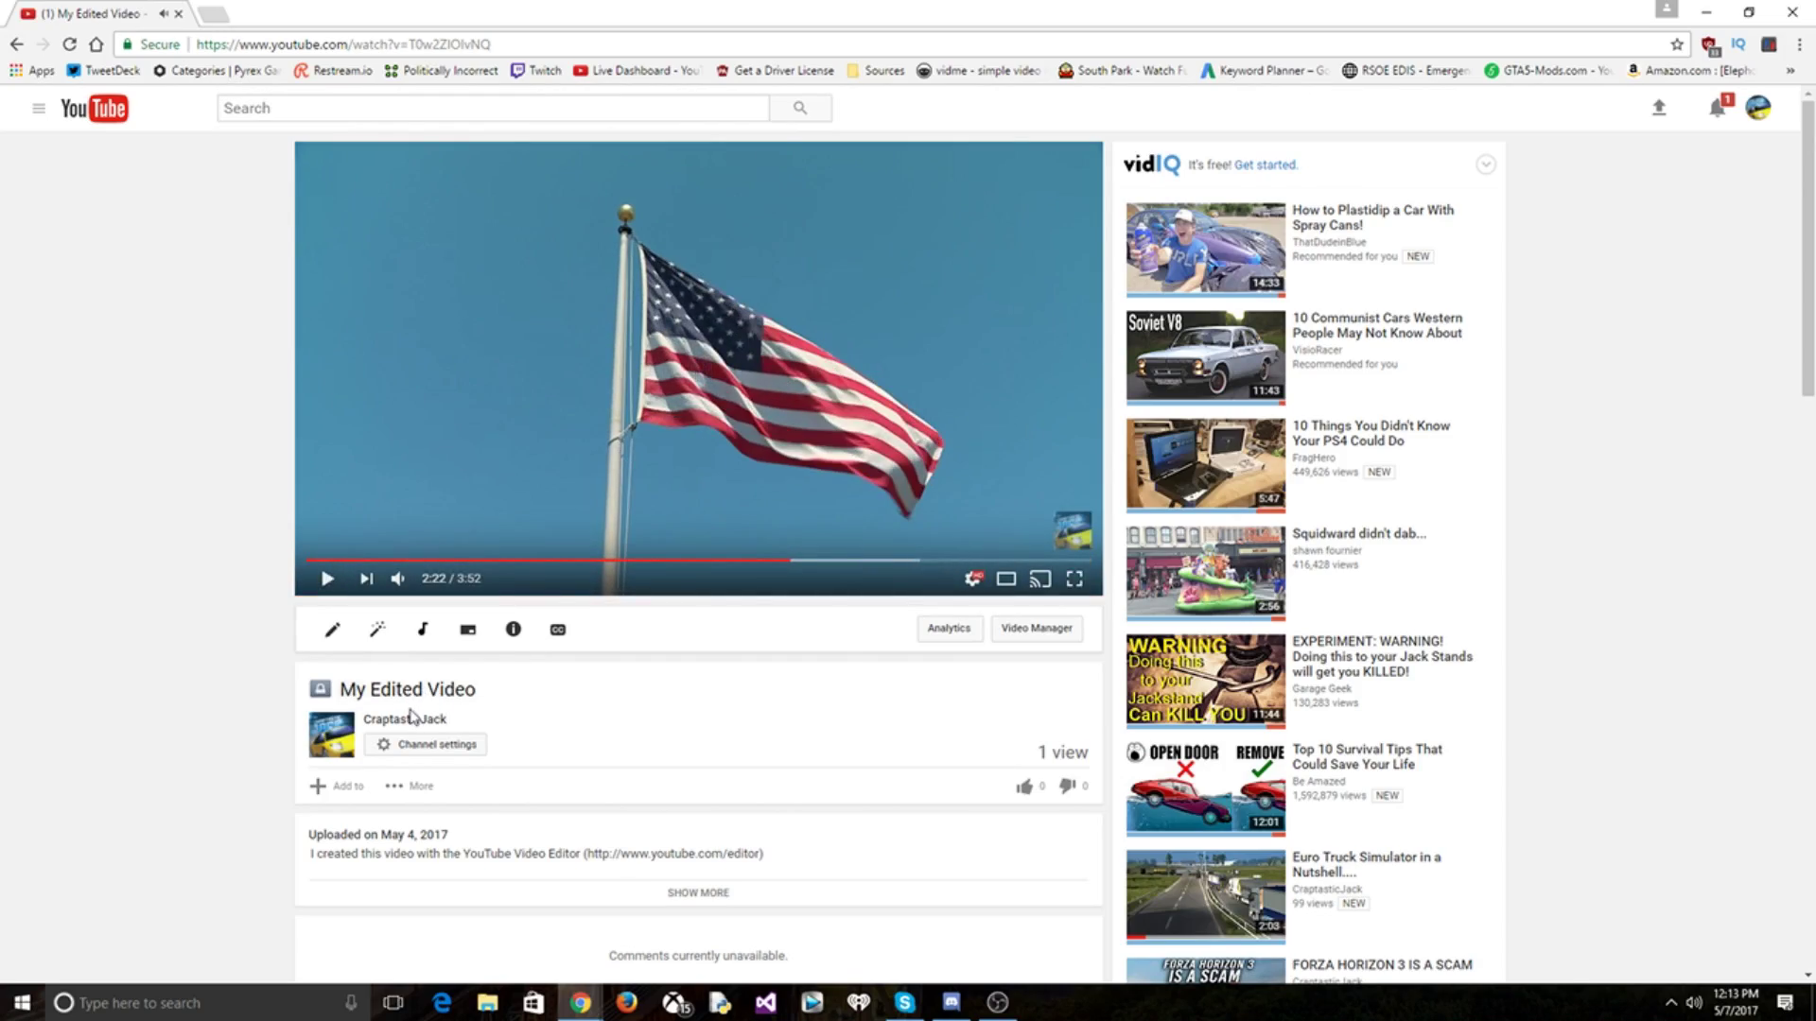
{"action": "key", "text": "f"}
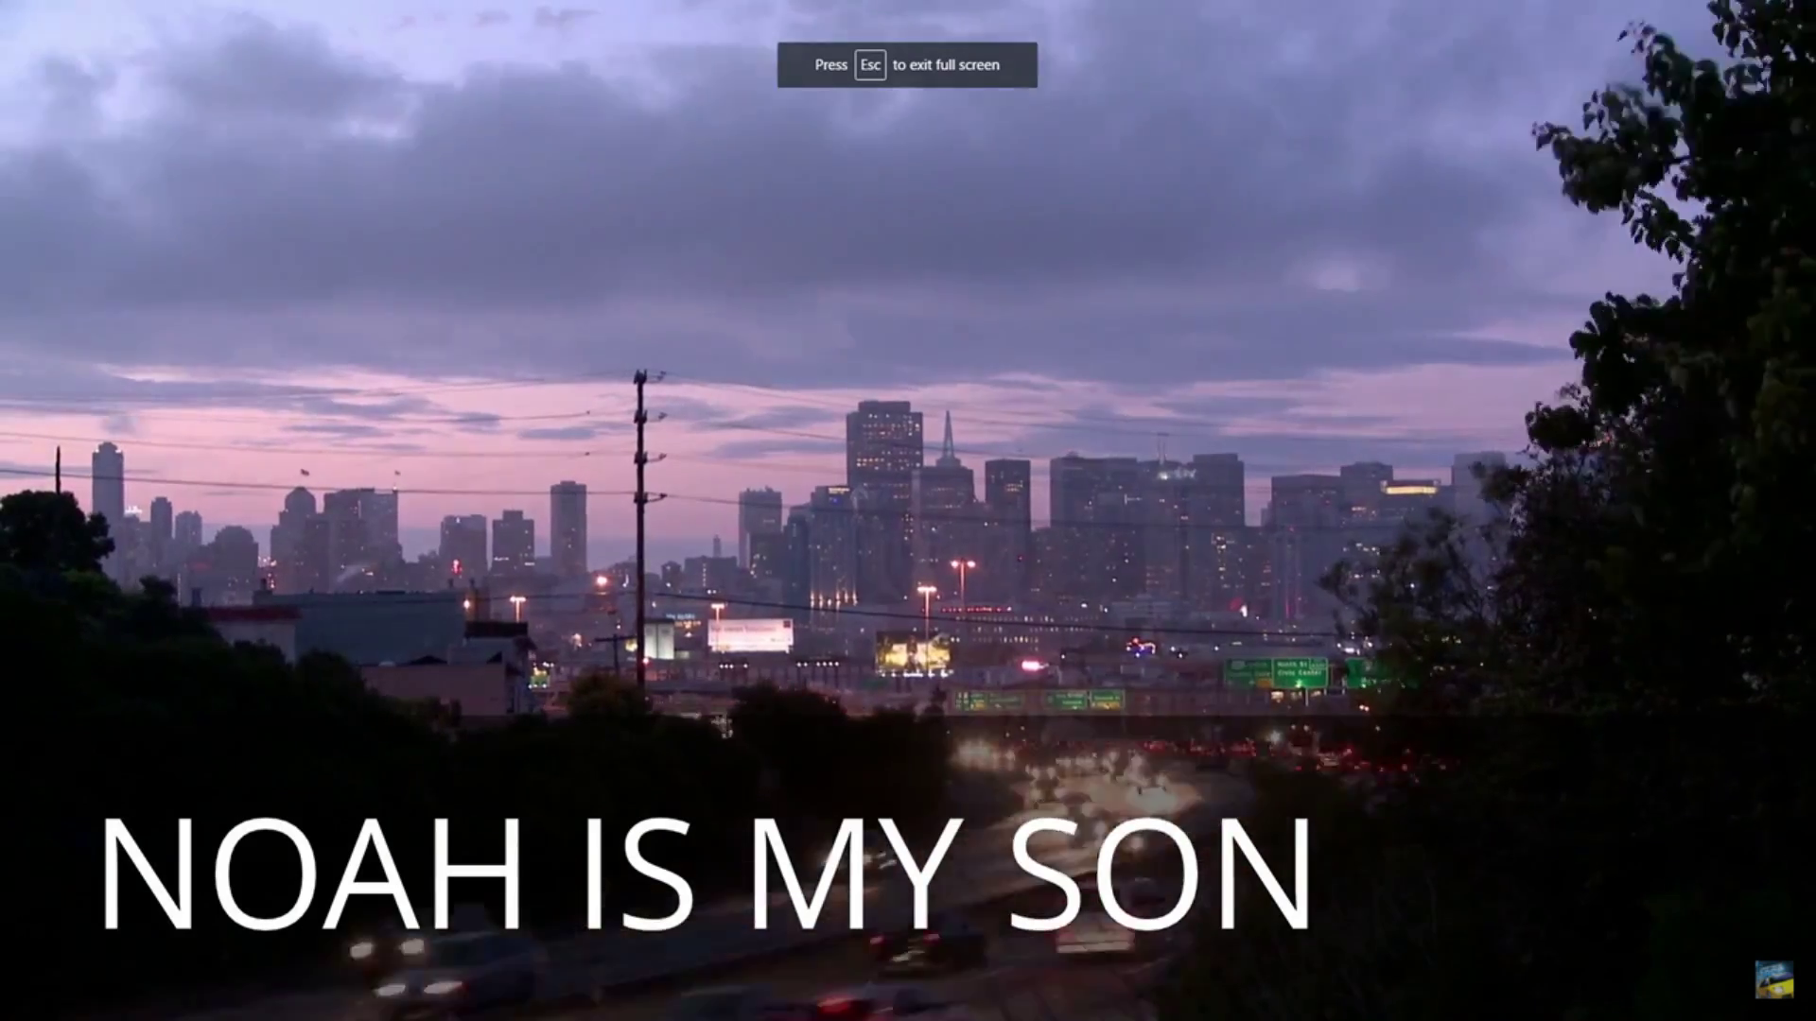